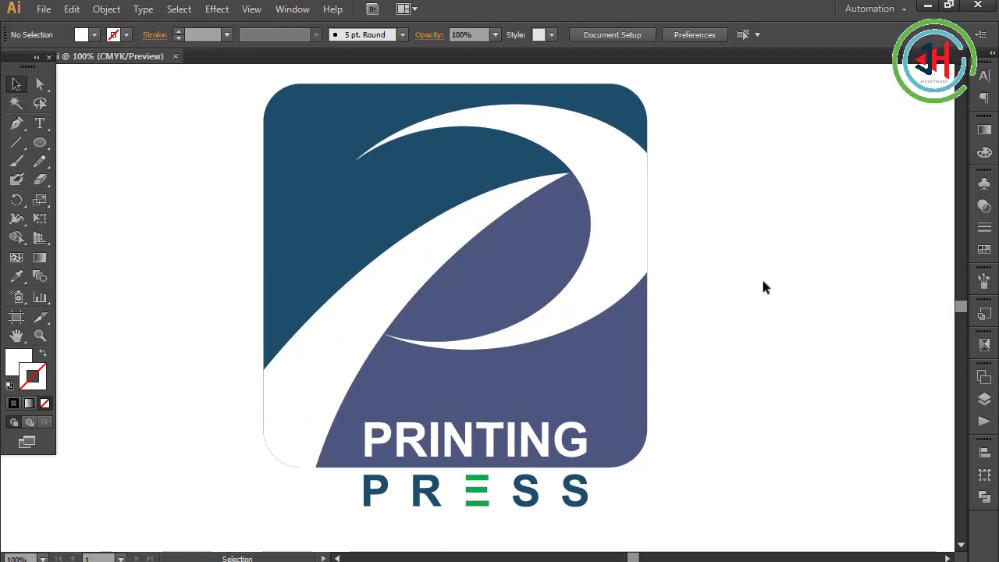
- Examine the finished Printing Press logo, from its curved P shape to the lettering beneath it
{"action": "scroll", "coordinate": [576, 336], "scroll_direction": "down", "scroll_amount": 3}
{"action": "scroll", "coordinate": [571, 348], "scroll_direction": "up", "scroll_amount": 6}
{"action": "scroll", "coordinate": [567, 351], "scroll_direction": "down", "scroll_amount": 3}
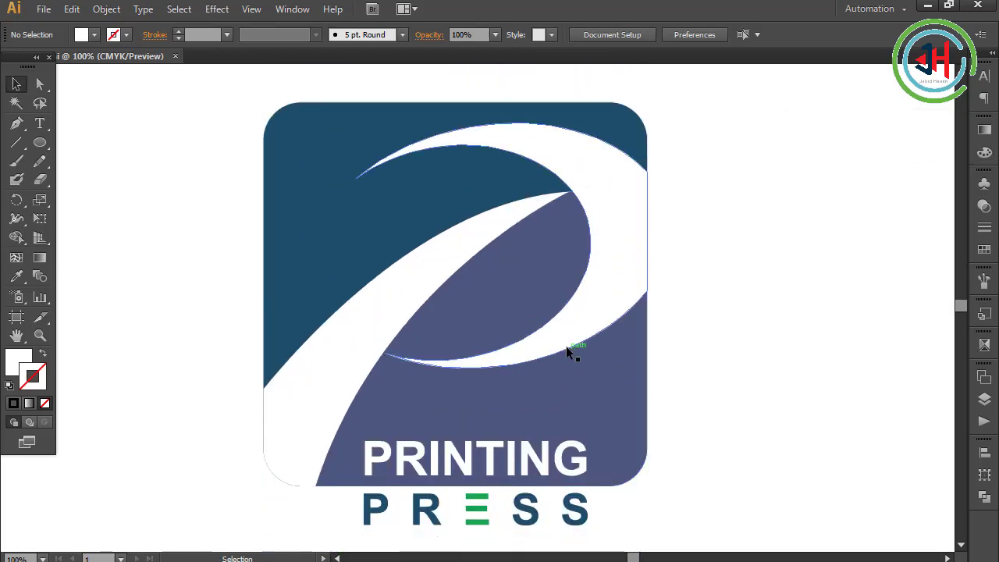
{"action": "scroll", "coordinate": [513, 283], "scroll_direction": "up", "scroll_amount": 3}
{"action": "scroll", "coordinate": [476, 288], "scroll_direction": "down", "scroll_amount": 5}
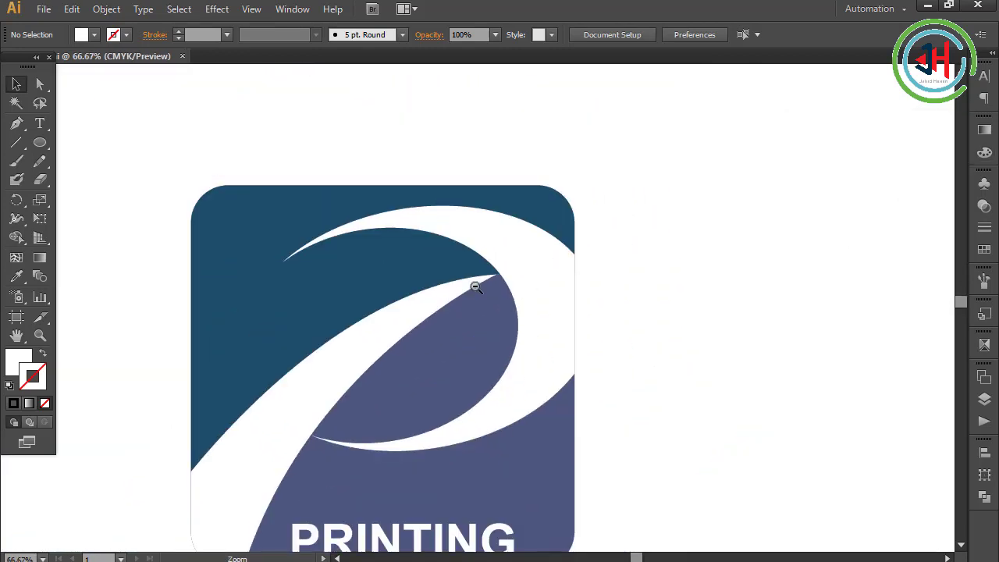
{"action": "scroll", "coordinate": [613, 406], "scroll_direction": "down", "scroll_amount": 2}
{"action": "scroll", "coordinate": [570, 351], "scroll_direction": "left", "scroll_amount": 2}
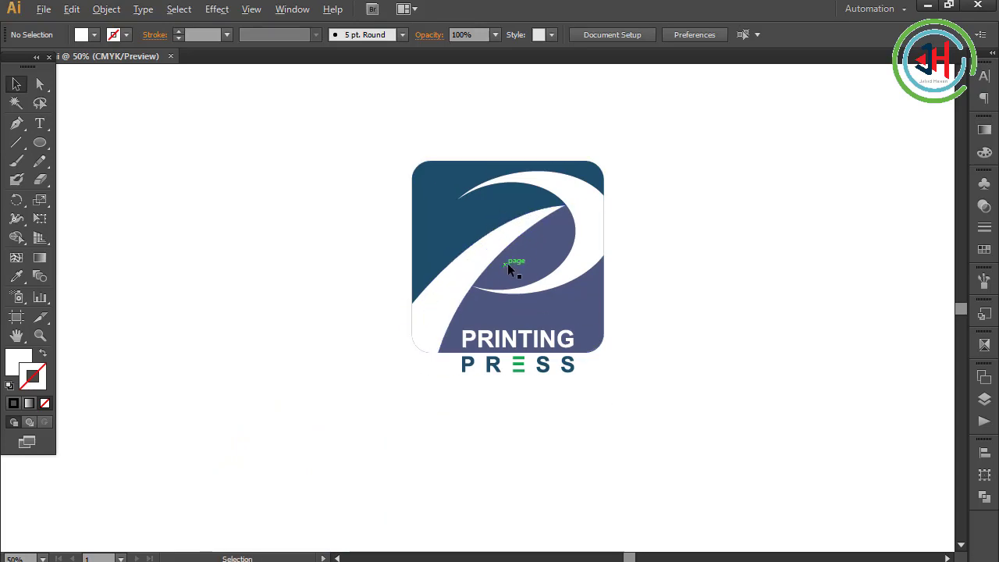
{"action": "scroll", "coordinate": [507, 244], "scroll_direction": "up", "scroll_amount": 14}
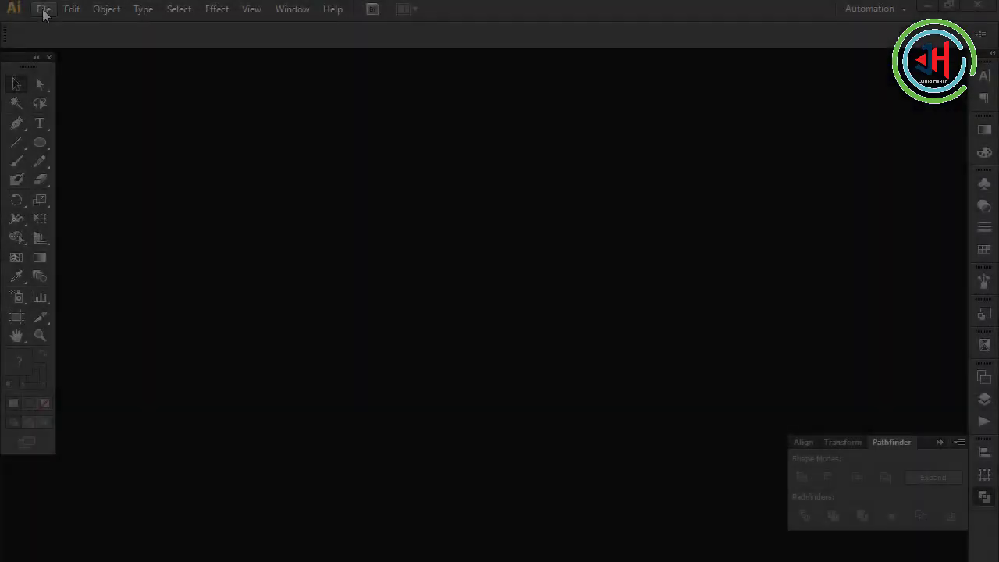
- Create a new blank document
{"action": "left_click", "coordinate": [43, 9]}
{"action": "left_click", "coordinate": [70, 27]}
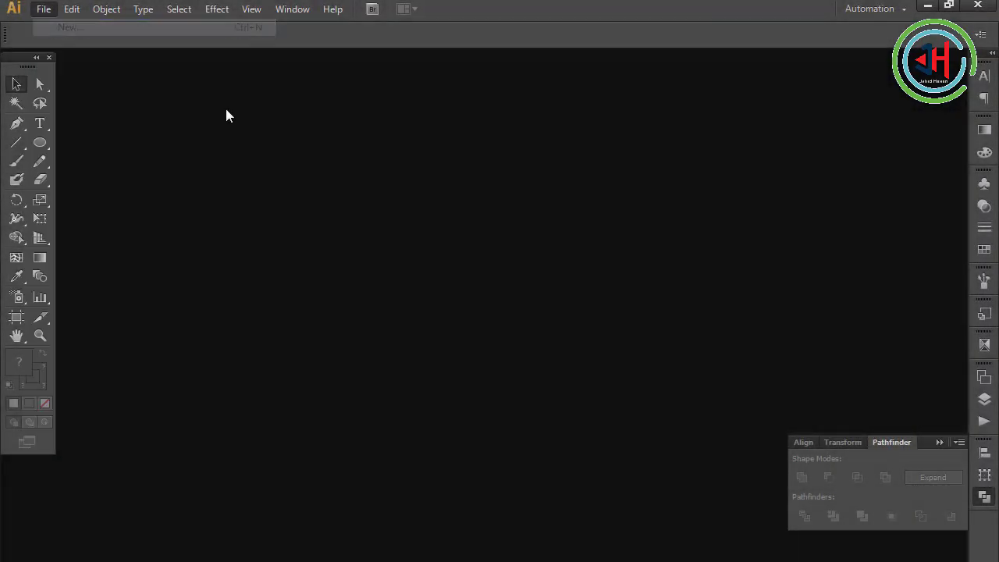
{"action": "key", "text": "Return"}
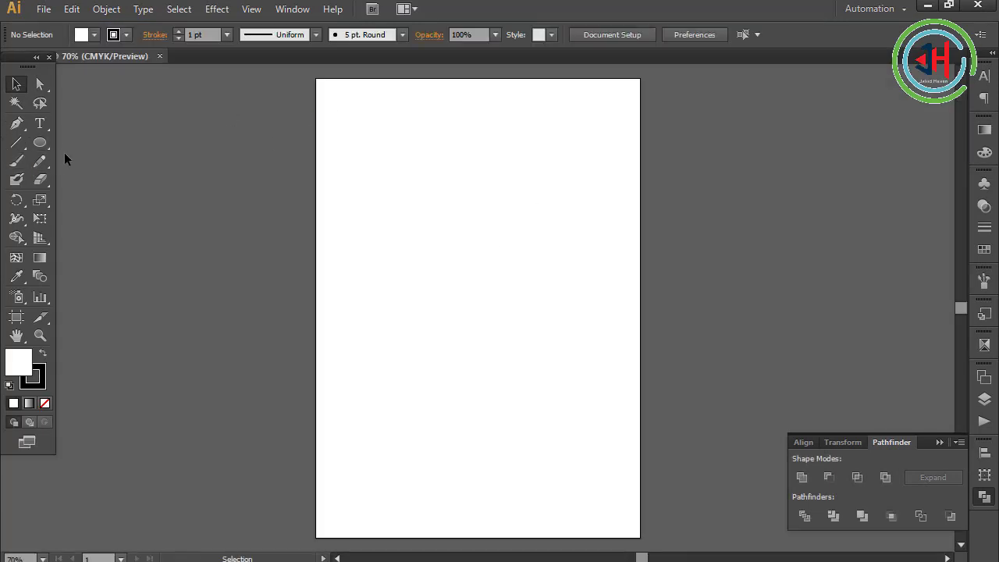
- Draw a rounded square in the middle of the page with the Rounded Rectangle tool and hide the artboards
{"action": "left_click", "coordinate": [40, 143]}
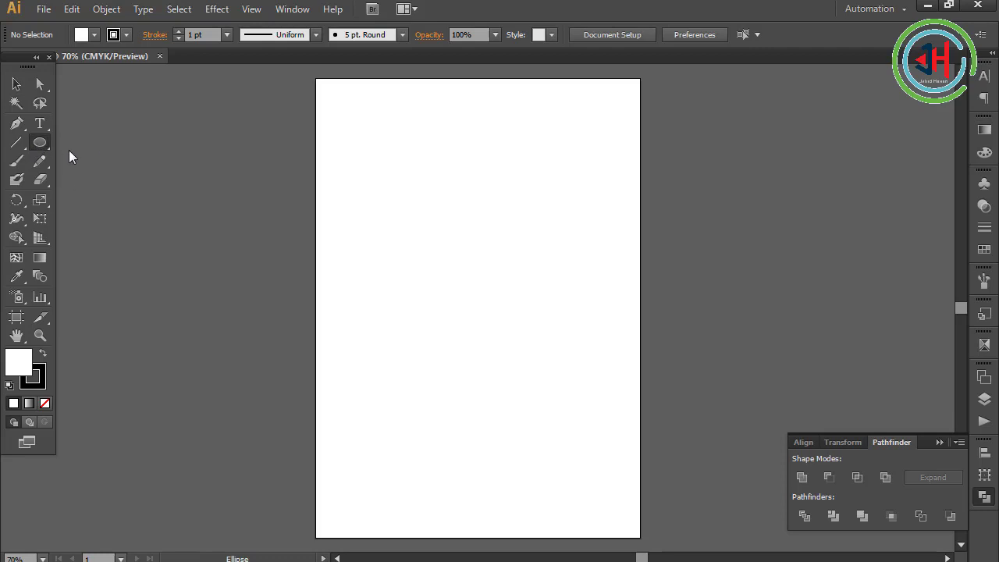
{"action": "left_click", "coordinate": [40, 143]}
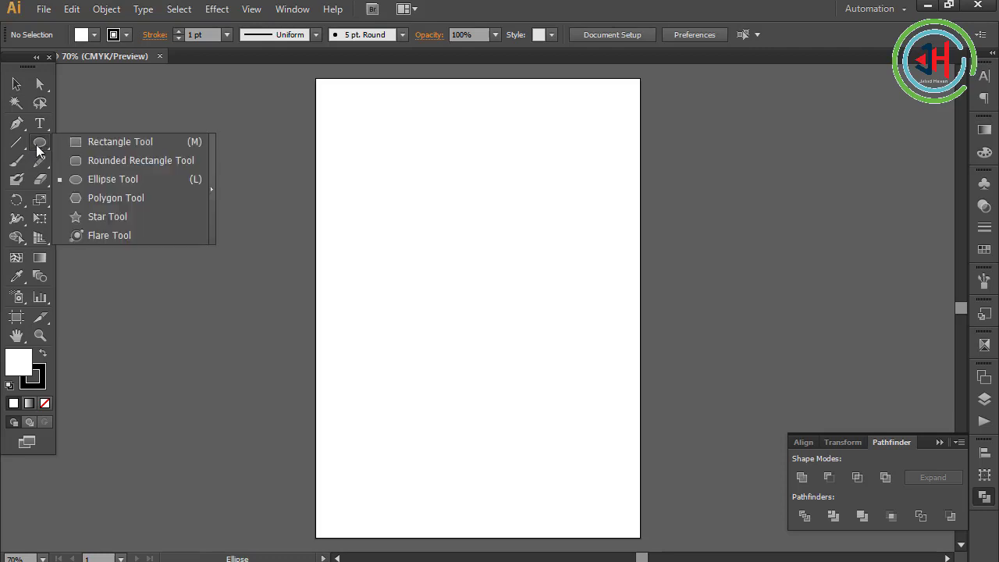
{"action": "left_click", "coordinate": [117, 162]}
{"action": "left_click_drag", "start_coordinate": [402, 185], "coordinate": [613, 395]}
{"action": "left_click", "coordinate": [252, 8]}
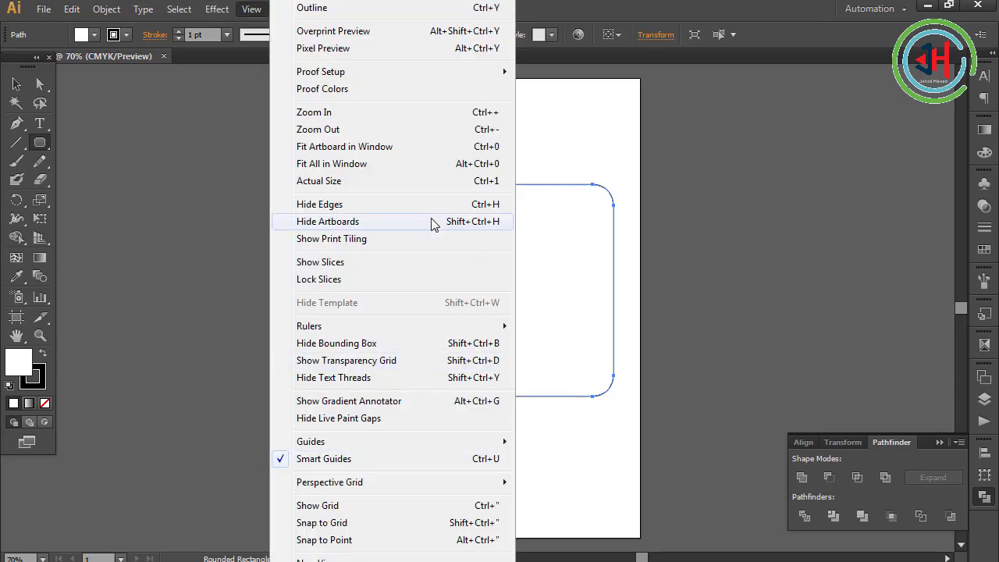
{"action": "left_click", "coordinate": [425, 223]}
- Shift the rounded square to the left, enlarge it proportionally by about a quarter, and remove its fill
{"action": "left_click", "coordinate": [16, 83]}
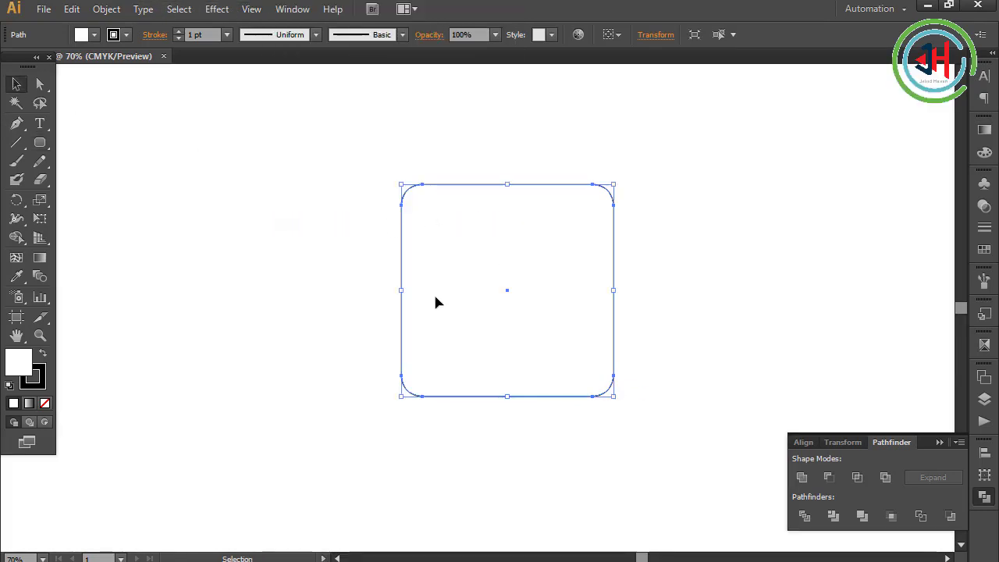
{"action": "left_click_drag", "start_coordinate": [434, 296], "coordinate": [437, 275]}
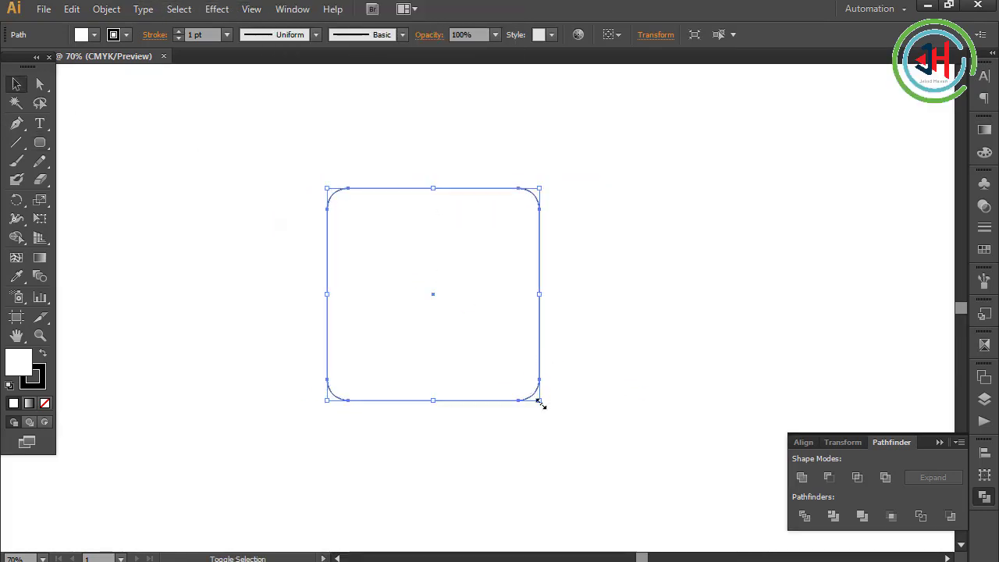
{"action": "left_click_drag", "start_coordinate": [542, 403], "coordinate": [578, 439]}
{"action": "left_click_drag", "start_coordinate": [578, 187], "coordinate": [597, 167]}
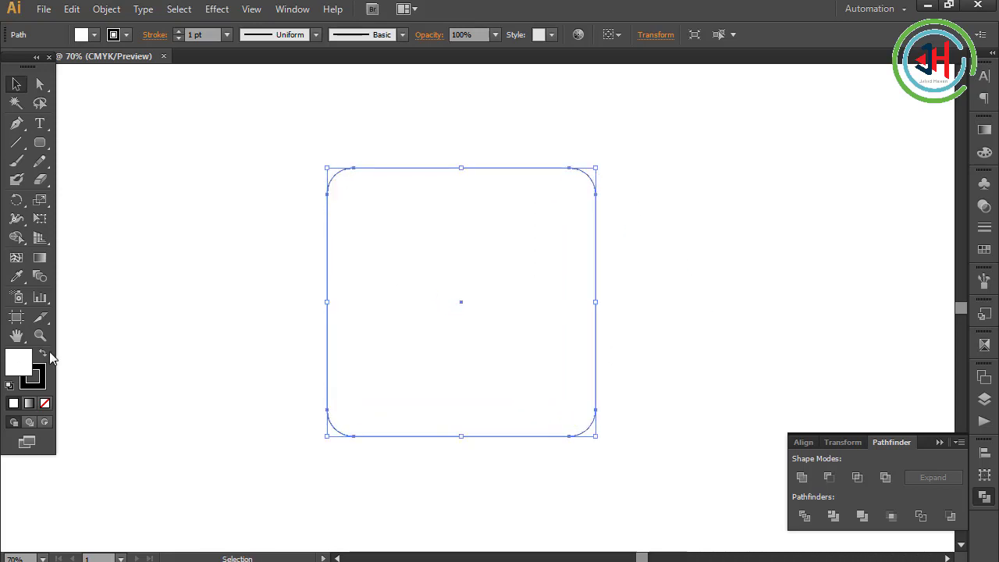
{"action": "left_click", "coordinate": [44, 403]}
{"action": "left_click", "coordinate": [543, 484]}
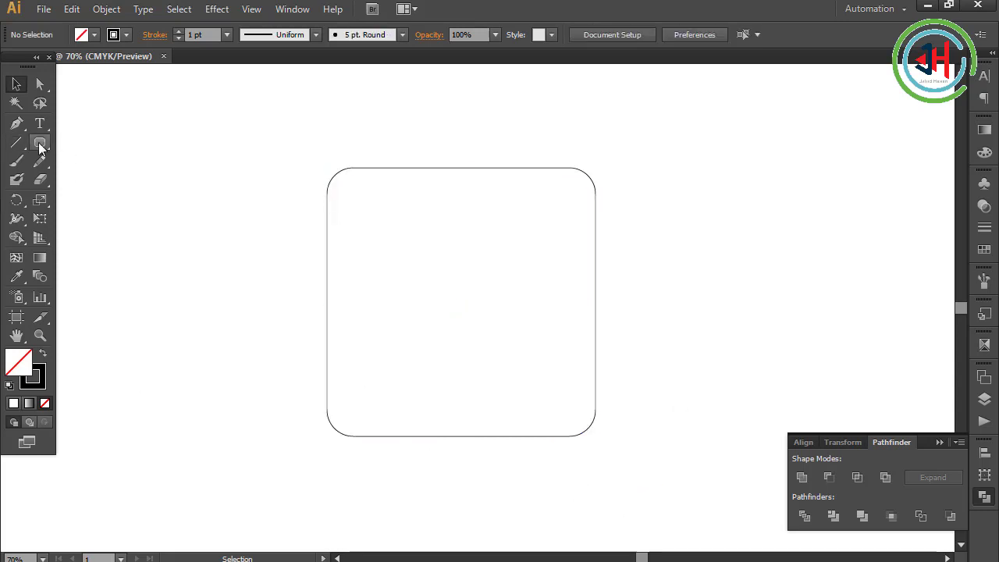
- Draw a long horizontal line across the lower part of the rounded square and copy it up to just below the top edge
{"action": "left_click_drag", "start_coordinate": [39, 143], "coordinate": [81, 184]}
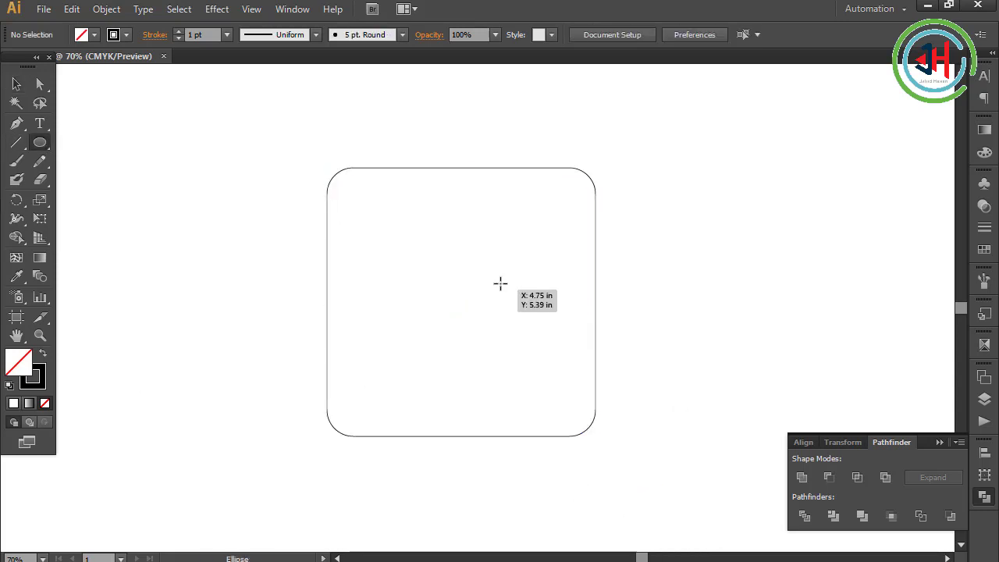
{"action": "key", "text": "backslash"}
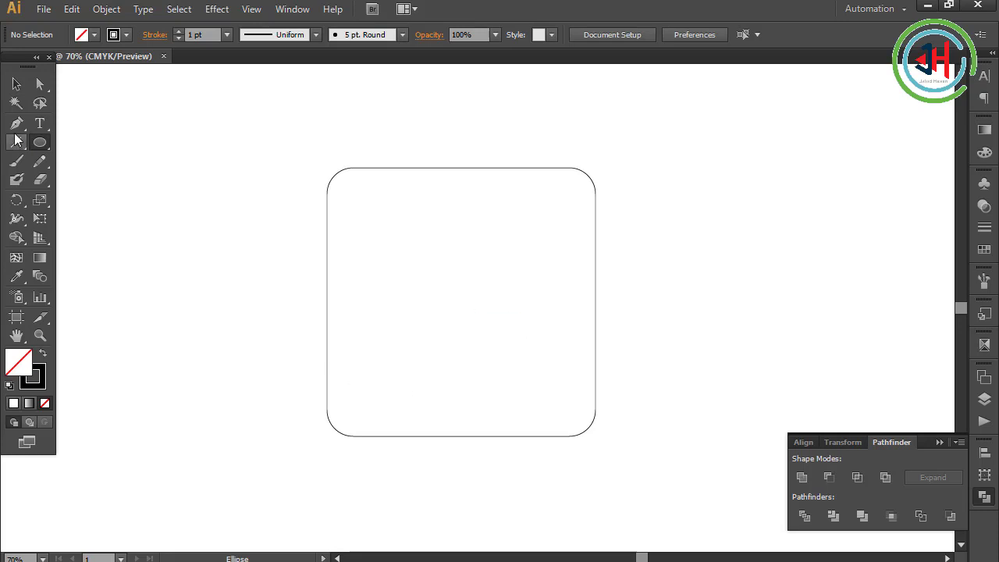
{"action": "left_click_drag", "start_coordinate": [281, 358], "coordinate": [734, 371]}
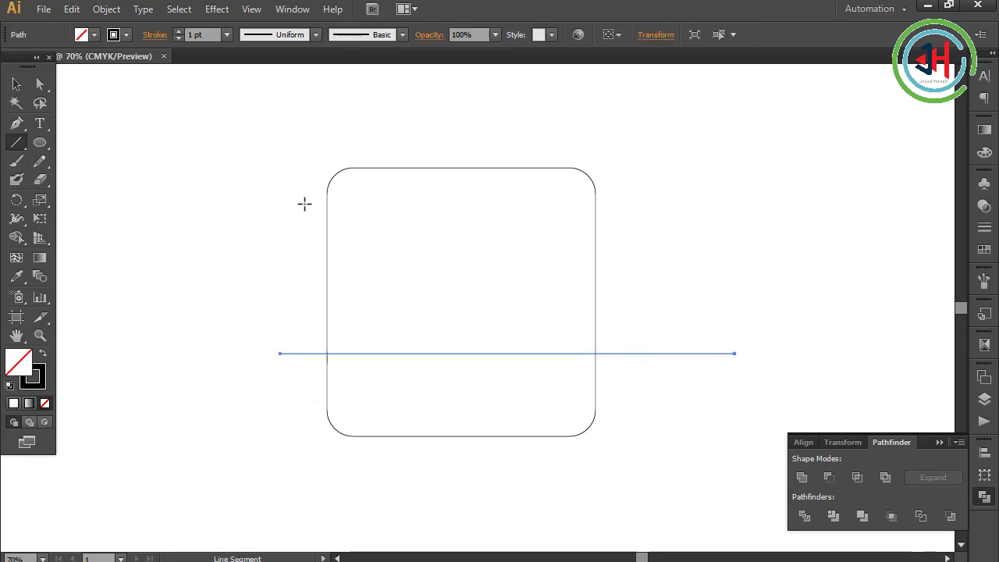
{"action": "left_click", "coordinate": [21, 90]}
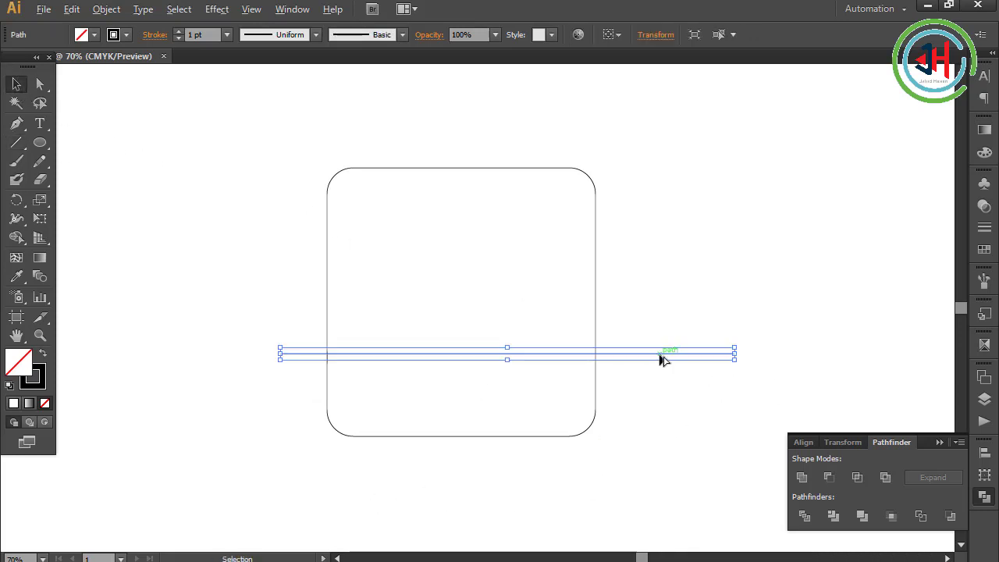
{"action": "left_click_drag", "start_coordinate": [658, 356], "coordinate": [666, 174]}
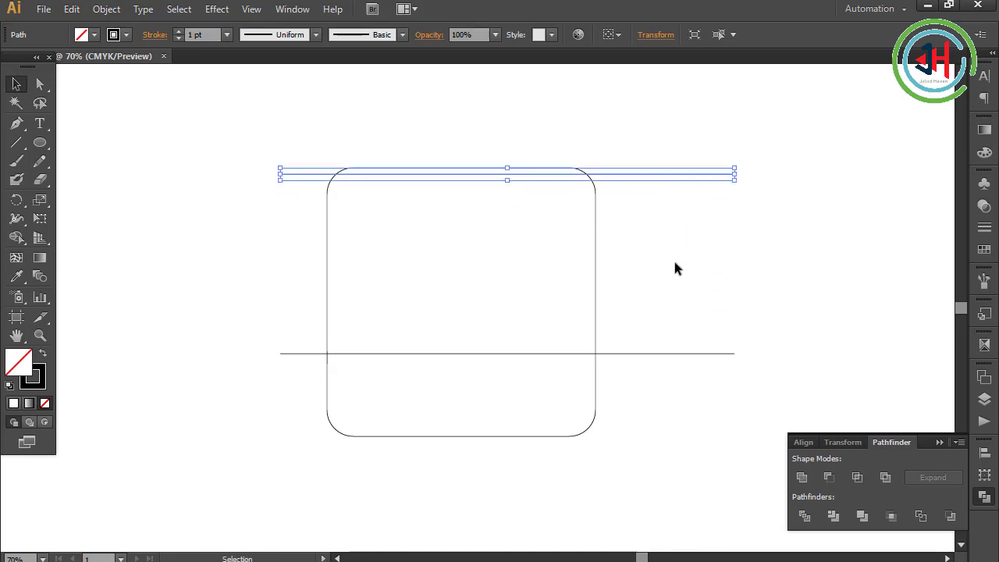
{"action": "left_click", "coordinate": [688, 281]}
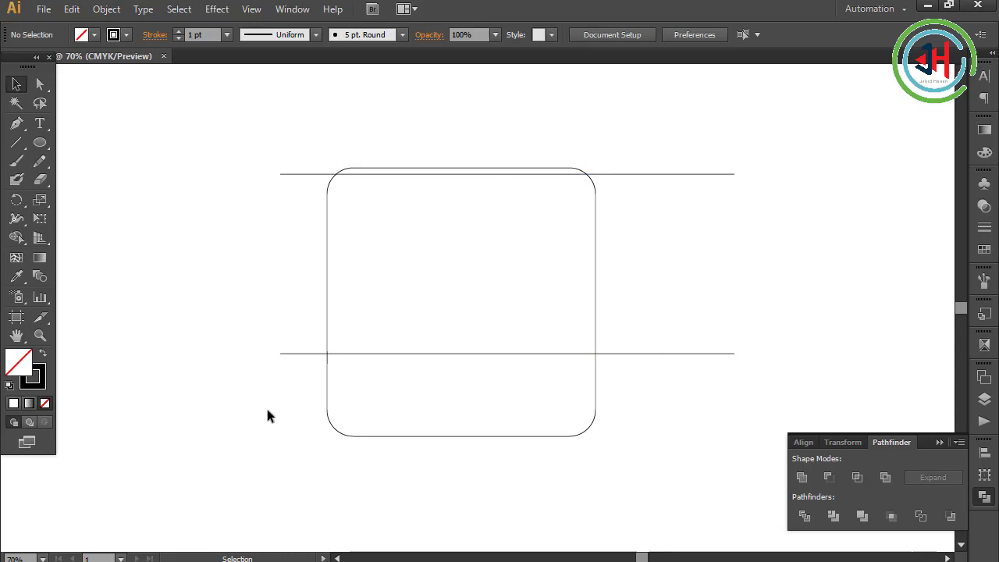
- Make a vertical copy of the lower line, rotated 90 degrees, and place it through the left part of the rounded square
{"action": "left_click", "coordinate": [290, 353]}
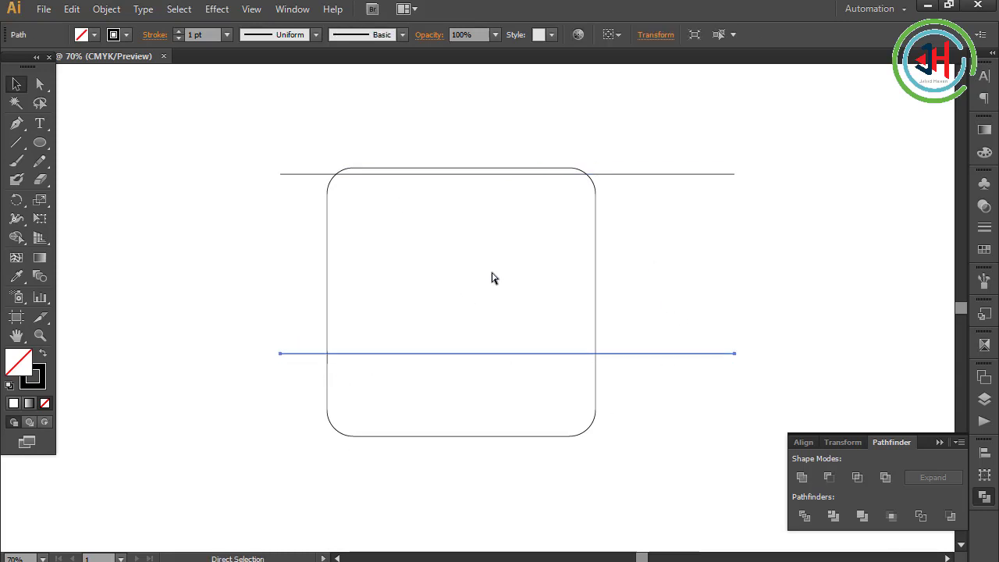
{"action": "left_click_drag", "start_coordinate": [506, 342], "coordinate": [565, 352]}
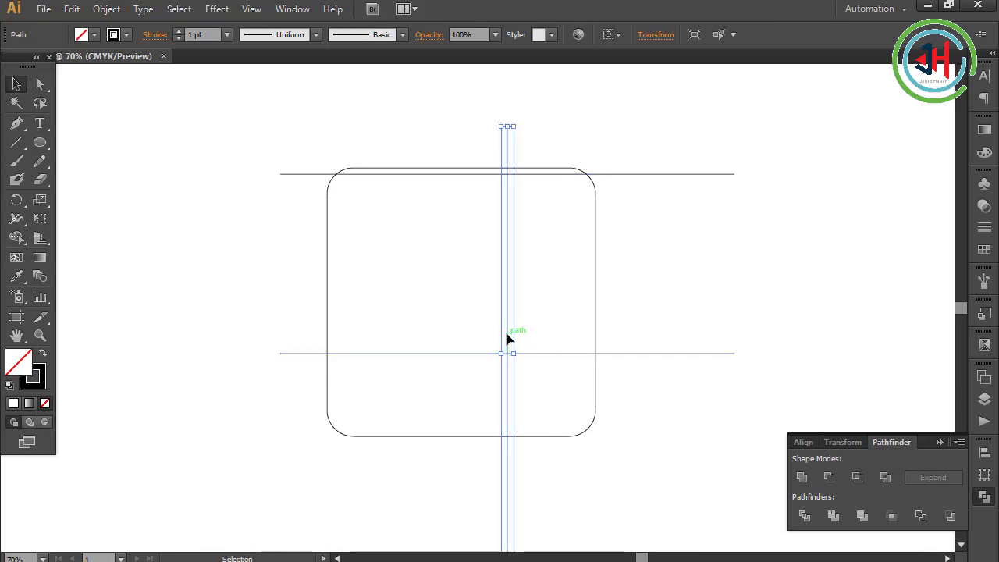
{"action": "left_click_drag", "start_coordinate": [508, 339], "coordinate": [406, 313]}
{"action": "left_click", "coordinate": [770, 280]}
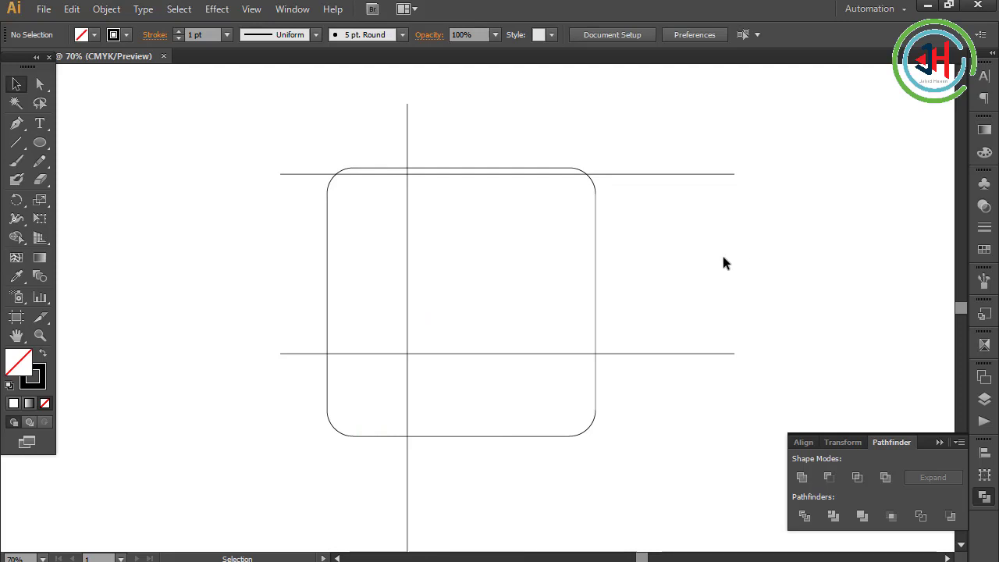
- Draw a circle fitted in height between the two horizontal lines and widen it into an ellipse extending past the square's right edge
{"action": "left_click", "coordinate": [43, 145]}
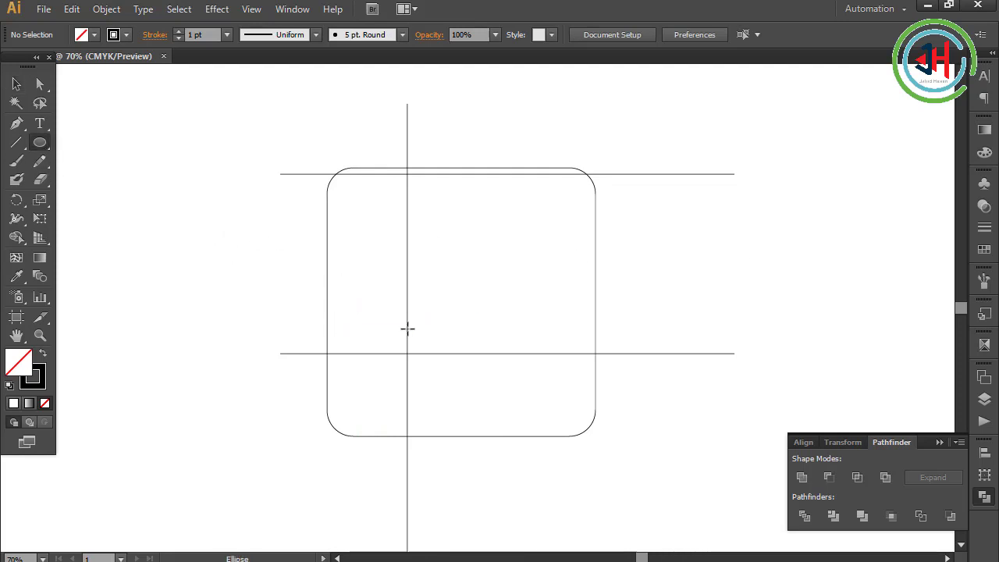
{"action": "left_click_drag", "start_coordinate": [330, 212], "coordinate": [610, 273]}
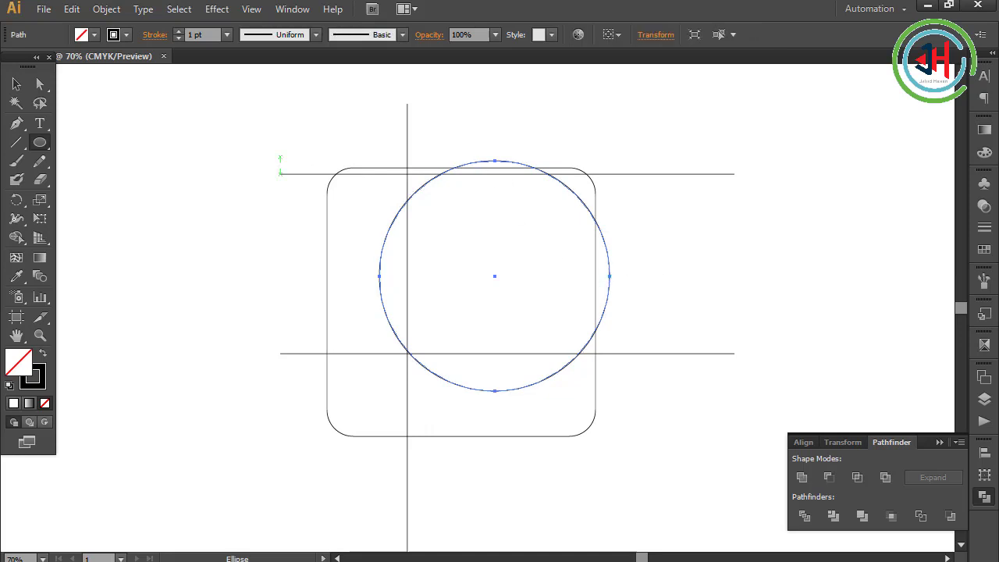
{"action": "left_click", "coordinate": [17, 84]}
{"action": "left_click_drag", "start_coordinate": [495, 161], "coordinate": [502, 173]}
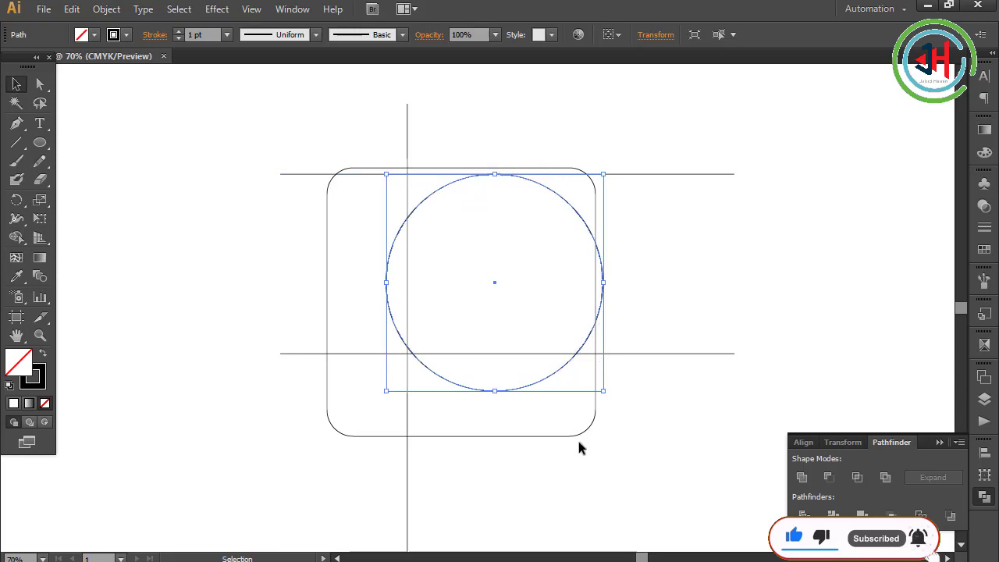
{"action": "left_click_drag", "start_coordinate": [496, 390], "coordinate": [495, 352]}
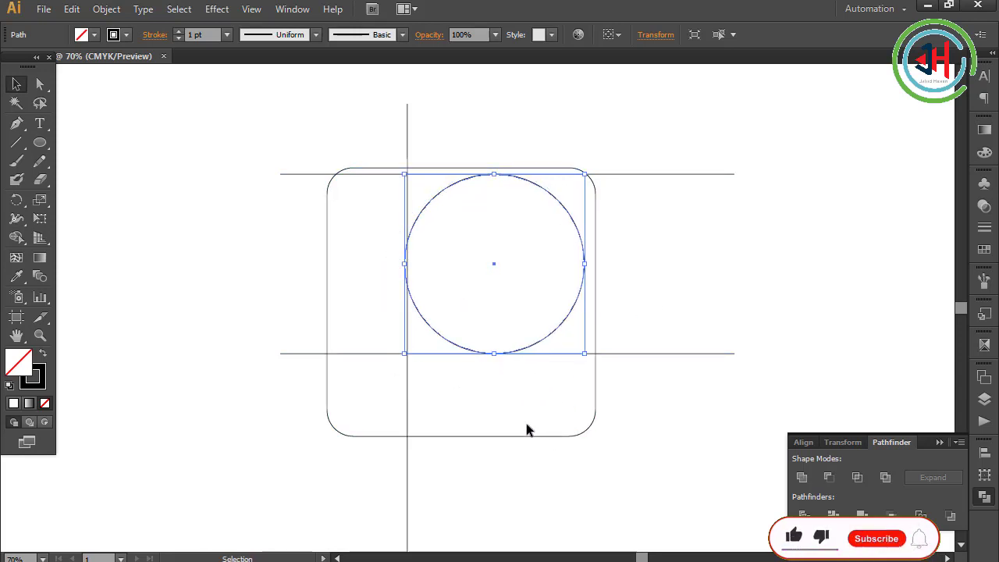
{"action": "left_click_drag", "start_coordinate": [405, 265], "coordinate": [366, 278]}
{"action": "left_click_drag", "start_coordinate": [585, 264], "coordinate": [610, 265]}
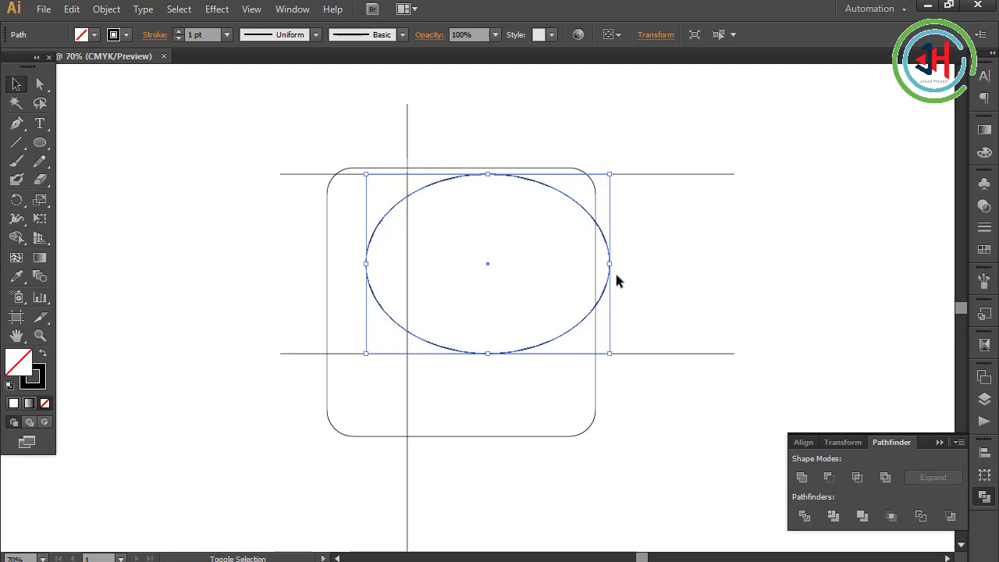
- Add a smaller copy of the ellipse inside it, make it slightly taller, and extend it slightly past the larger ellipse's left edge
{"action": "left_click_drag", "start_coordinate": [612, 265], "coordinate": [576, 266]}
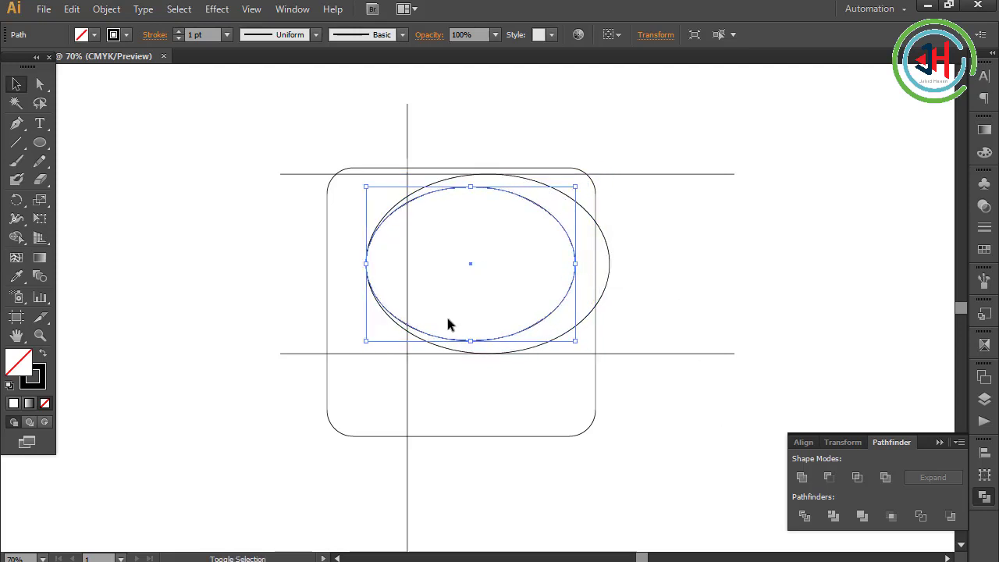
{"action": "left_click_drag", "start_coordinate": [474, 342], "coordinate": [471, 343]}
{"action": "left_click", "coordinate": [643, 268]}
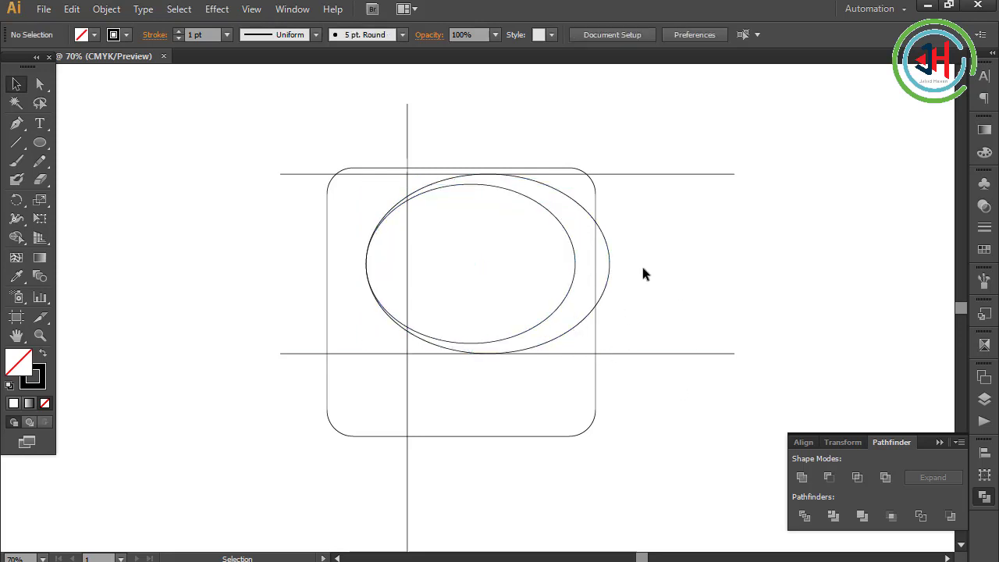
{"action": "left_click", "coordinate": [574, 290]}
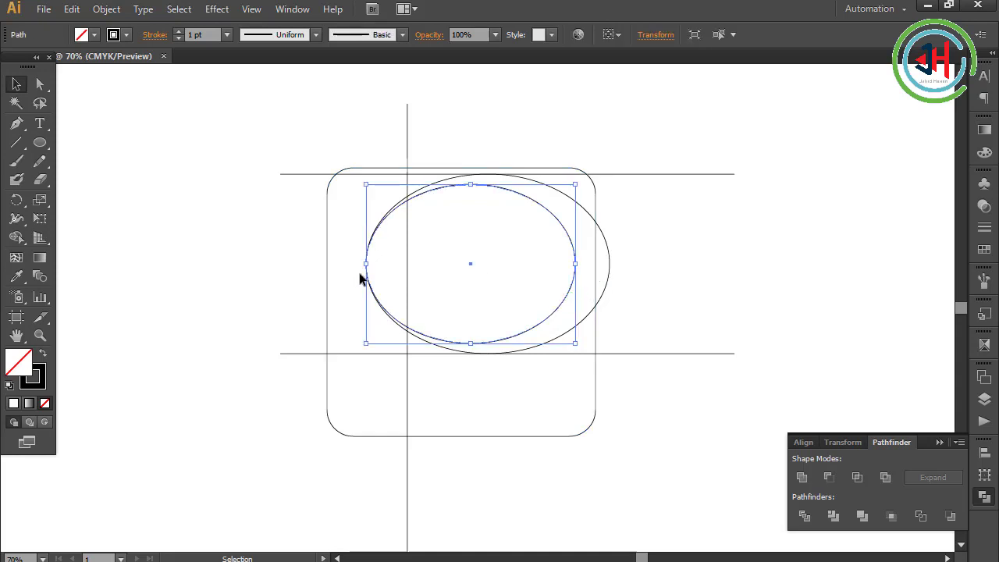
{"action": "mouse_move", "coordinate": [366, 264]}
{"action": "left_mouse_down"}
{"action": "mouse_move", "coordinate": [351, 267]}
{"action": "mouse_move", "coordinate": [359, 267]}
{"action": "left_mouse_up"}
{"action": "left_click", "coordinate": [744, 271]}
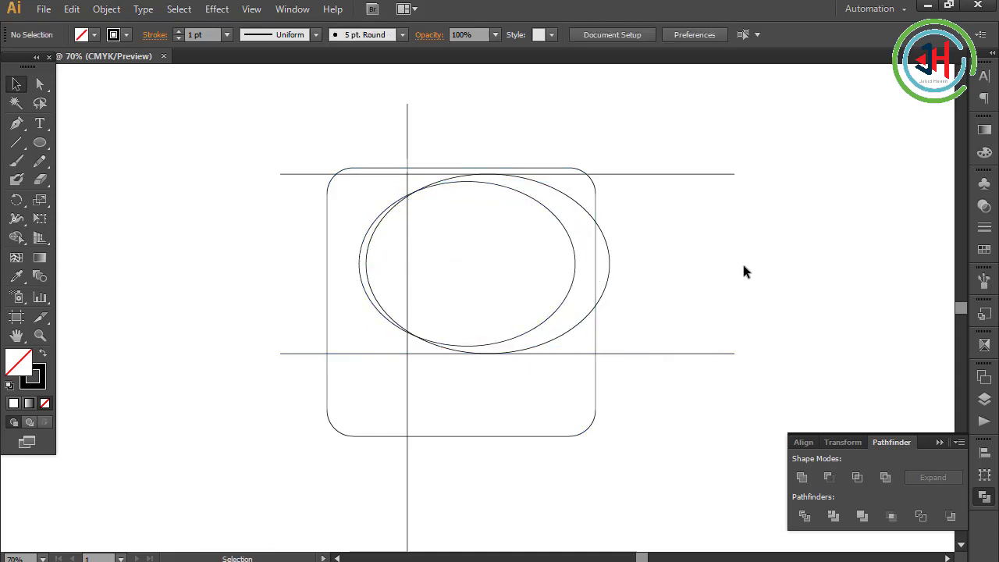
- Rotate both ellipses together slightly counterclockwise
{"action": "left_click", "coordinate": [611, 266]}
{"action": "left_click", "coordinate": [574, 269], "text": "shift"}
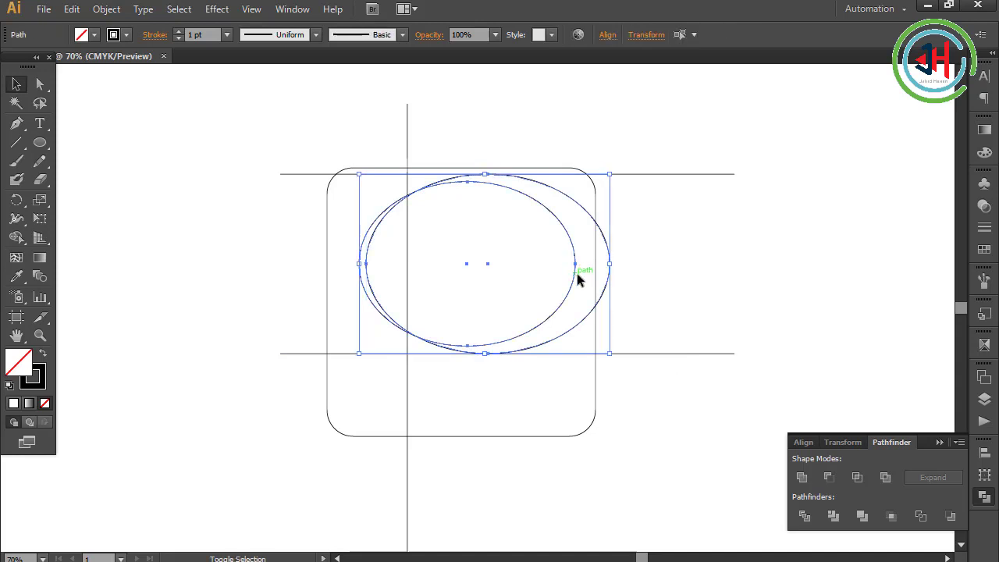
{"action": "left_click_drag", "start_coordinate": [484, 167], "coordinate": [454, 158]}
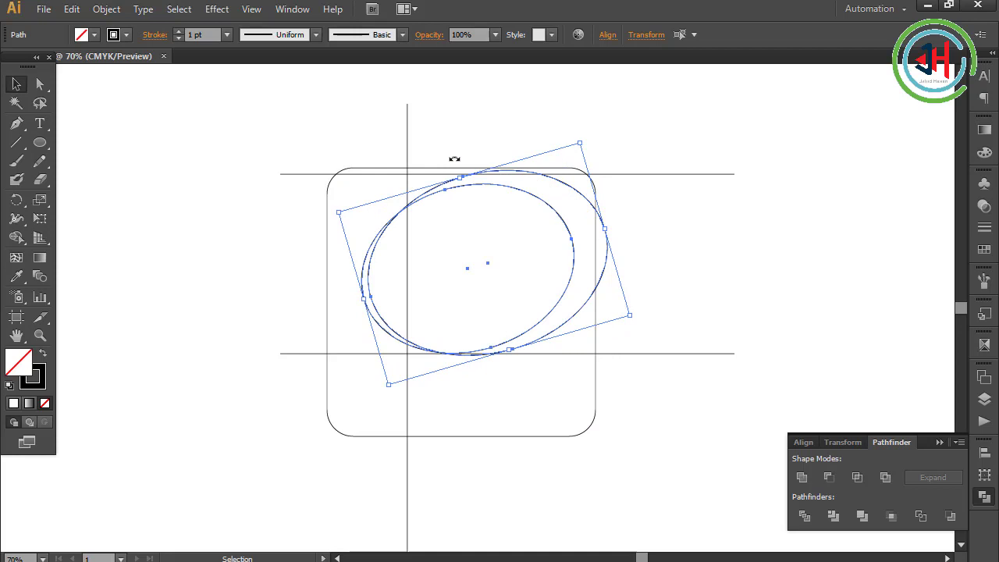
- Nudge the two rotated ellipses slightly right and down so the larger one's top meets the upper horizontal line
{"action": "key", "text": "Right"}
{"action": "key", "text": "Right"}
{"action": "key", "text": "Right"}
{"action": "key", "text": "Right"}
{"action": "key", "text": "Right"}
{"action": "key", "text": "Down"}
{"action": "key", "text": "Down"}
{"action": "key", "text": "Down"}
{"action": "key", "text": "Down"}
{"action": "key", "text": "Down"}
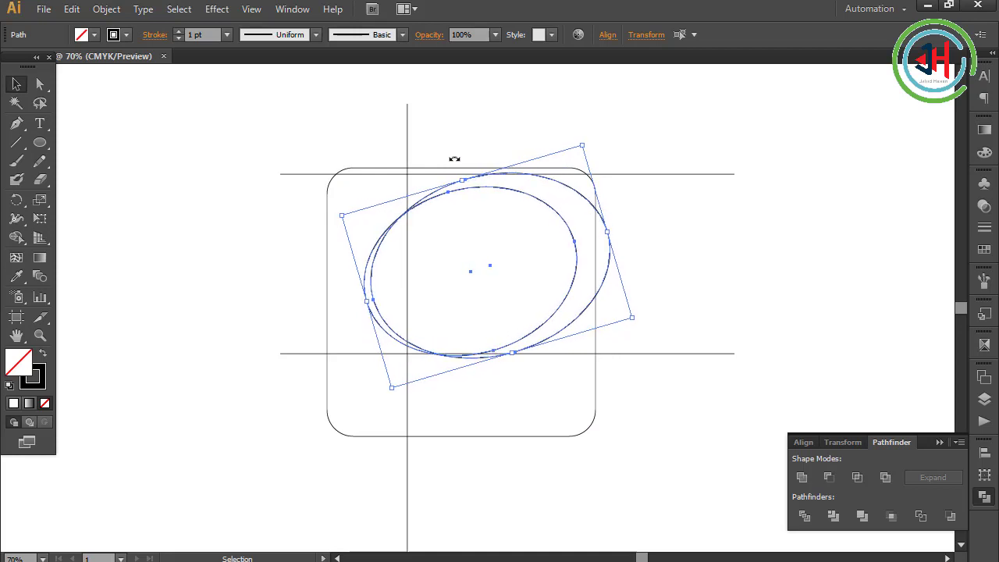
{"action": "key", "text": "Down"}
{"action": "key", "text": "Down"}
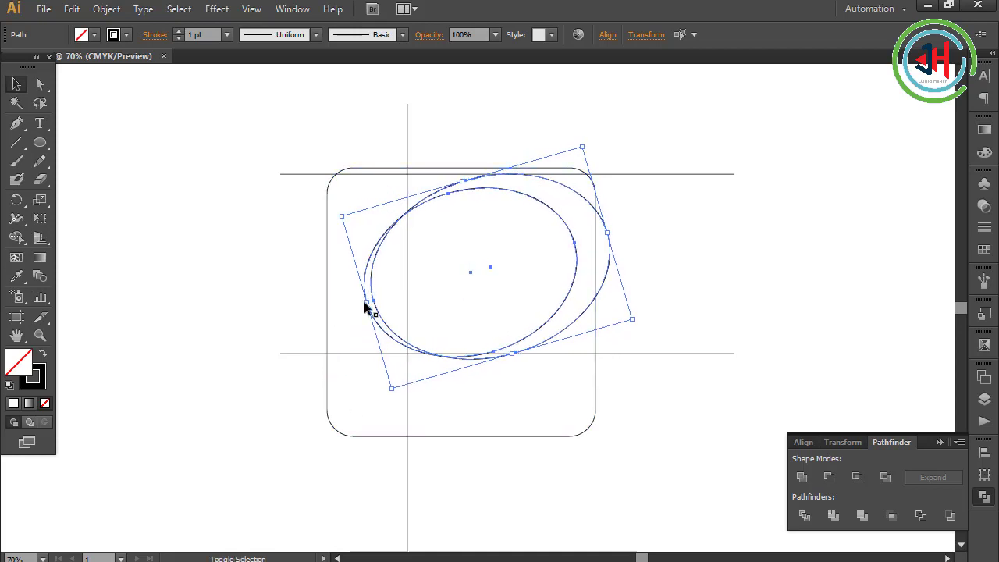
- Shrink both ellipses slightly from their left side and scale the smaller one down further from its right edge
{"action": "left_click_drag", "start_coordinate": [364, 303], "coordinate": [378, 299]}
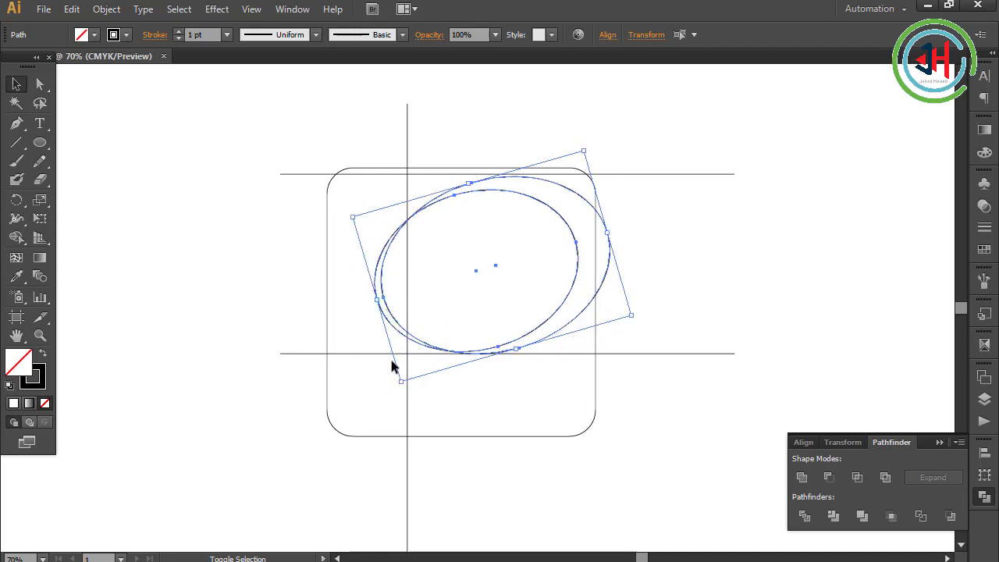
{"action": "left_click", "coordinate": [625, 264]}
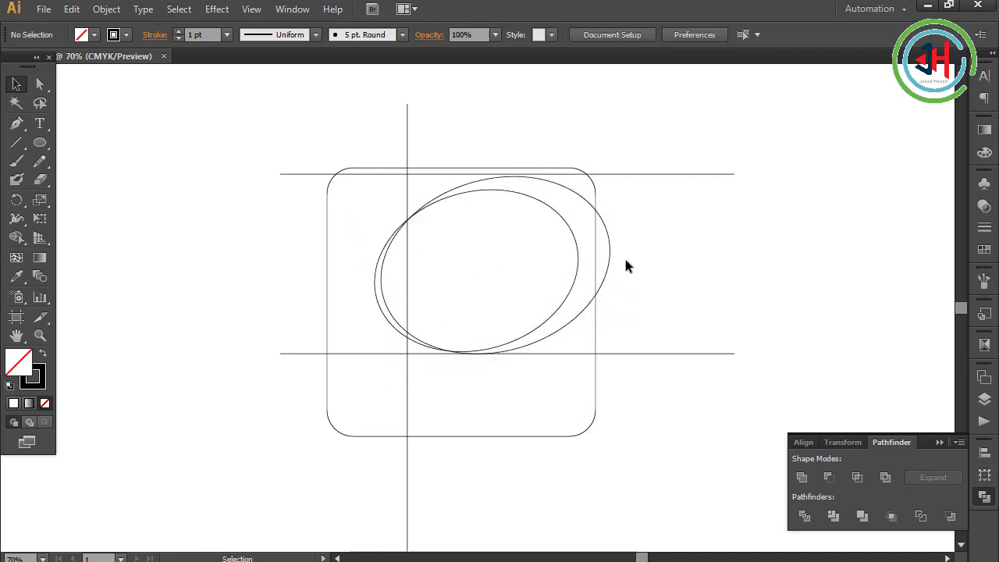
{"action": "left_click", "coordinate": [579, 248]}
{"action": "left_click_drag", "start_coordinate": [577, 250], "coordinate": [555, 249]}
{"action": "left_click", "coordinate": [677, 294]}
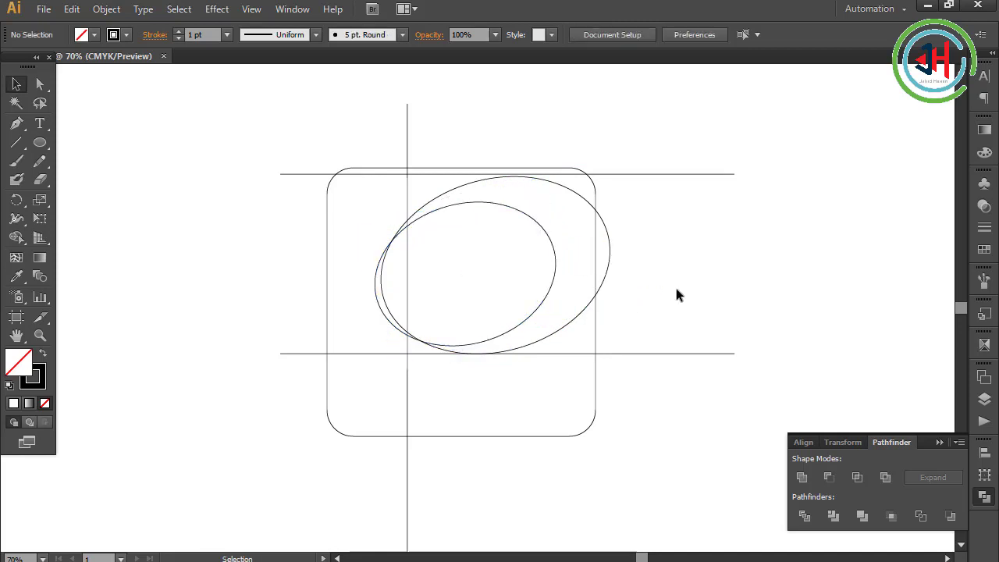
- Pull the larger ellipse's left edge slightly inward and make the smaller ellipse slightly taller
{"action": "left_click", "coordinate": [393, 324]}
{"action": "left_click_drag", "start_coordinate": [384, 299], "coordinate": [387, 297]}
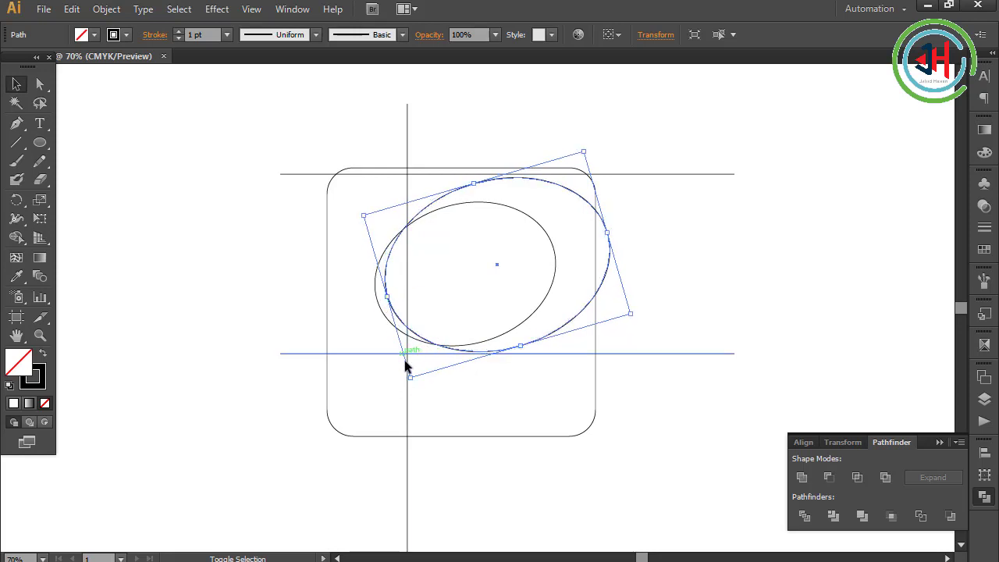
{"action": "left_click", "coordinate": [482, 346]}
{"action": "left_click_drag", "start_coordinate": [483, 343], "coordinate": [485, 350]}
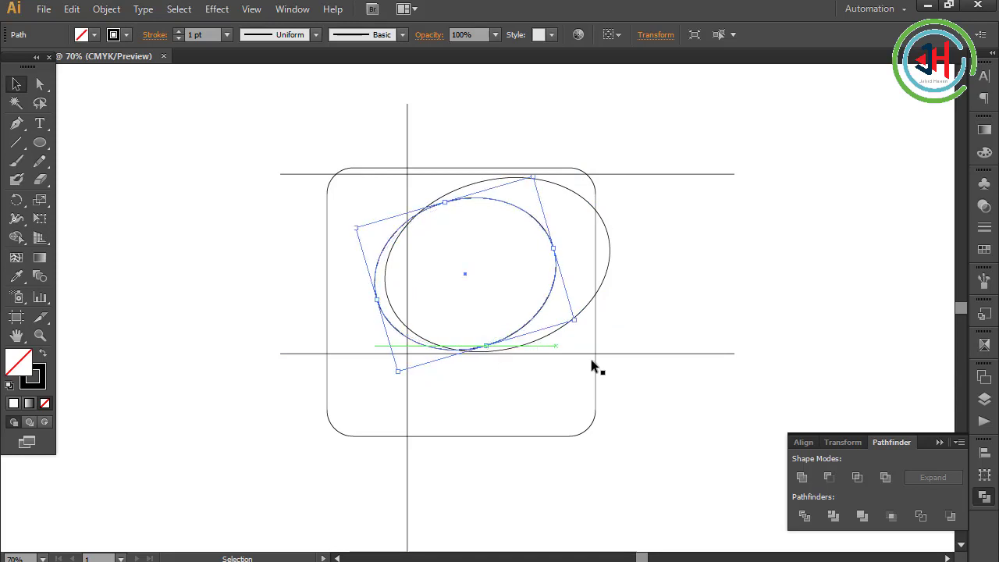
{"action": "left_click", "coordinate": [757, 288]}
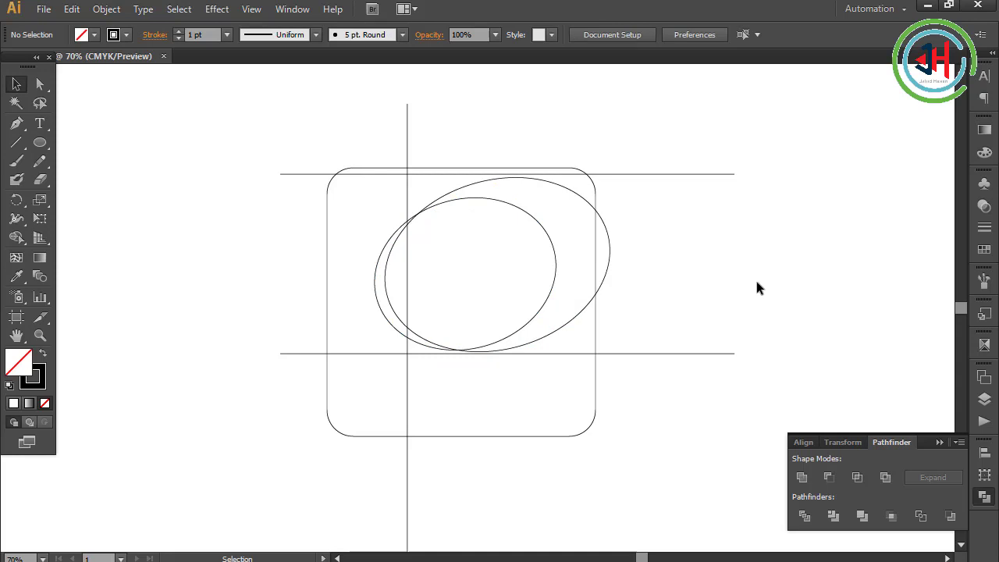
- Extend the left sides of both ellipses outward so their left edges nearly meet inside the square
{"action": "left_click", "coordinate": [395, 306]}
{"action": "left_click_drag", "start_coordinate": [387, 298], "coordinate": [383, 300]}
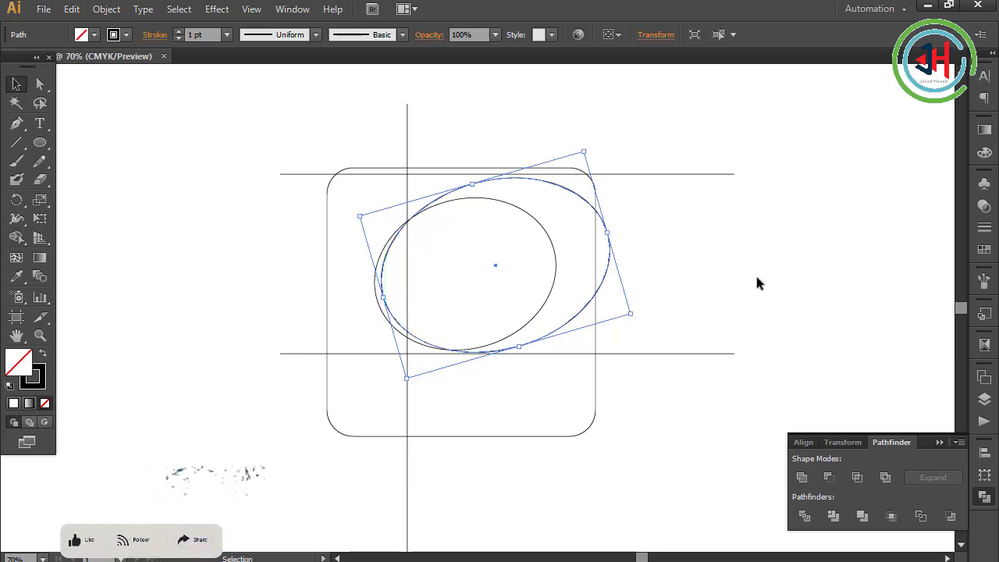
{"action": "left_click", "coordinate": [771, 279]}
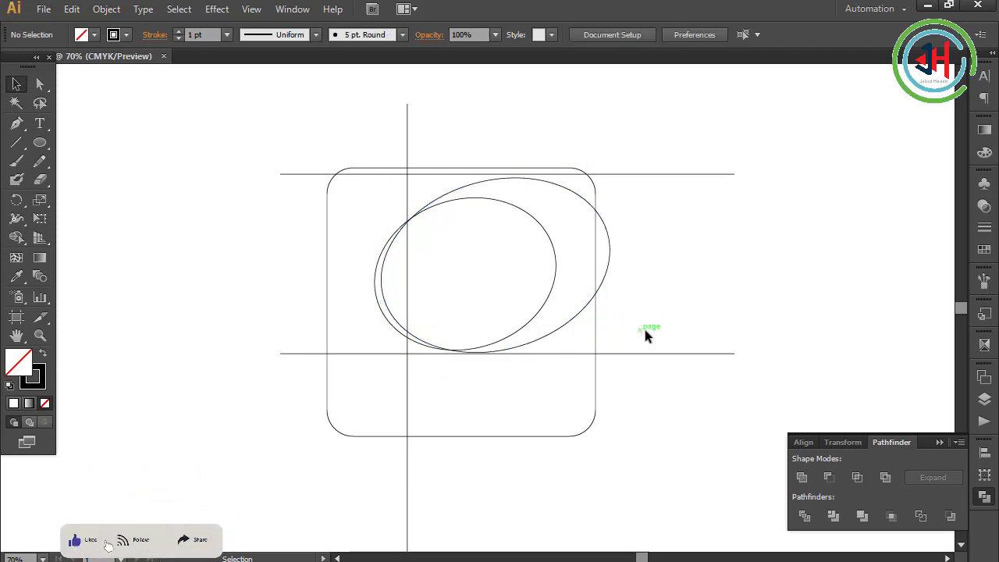
{"action": "left_click", "coordinate": [398, 323]}
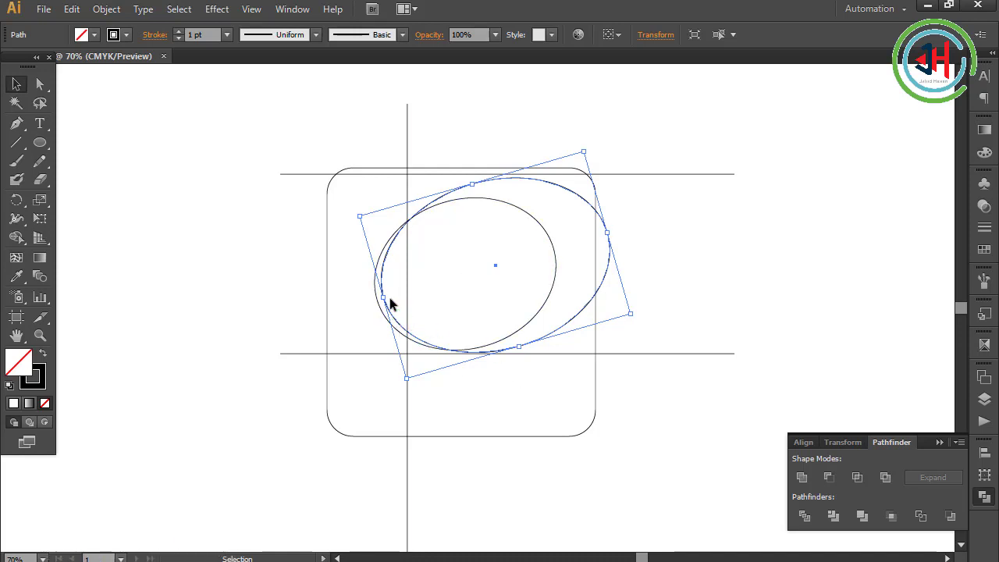
{"action": "left_click_drag", "start_coordinate": [390, 301], "coordinate": [363, 304]}
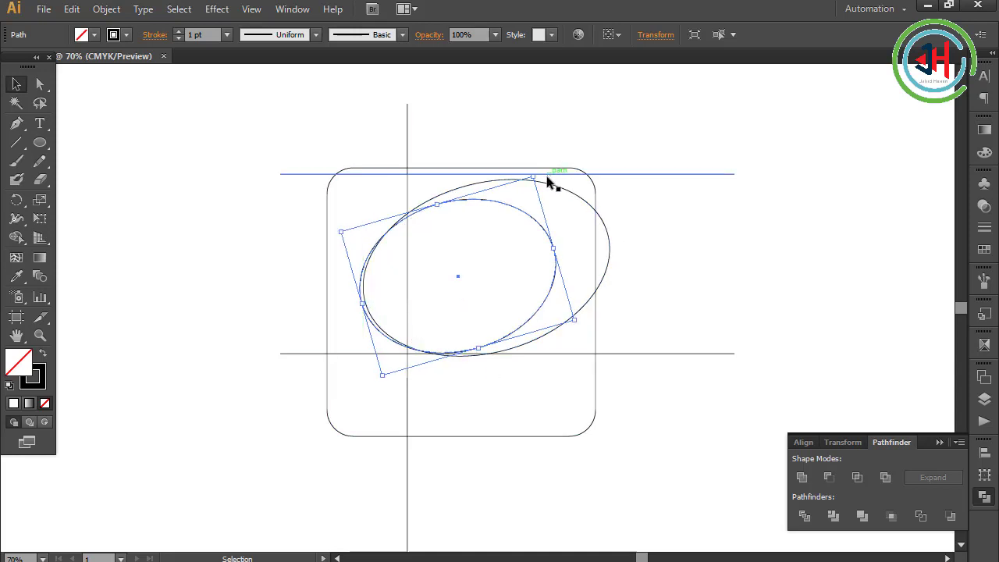
- Rotate both ellipses together slightly clockwise, flattening their tilt between the two horizontal lines
{"action": "left_click", "coordinate": [563, 188], "text": "shift"}
{"action": "left_click_drag", "start_coordinate": [585, 146], "coordinate": [600, 148]}
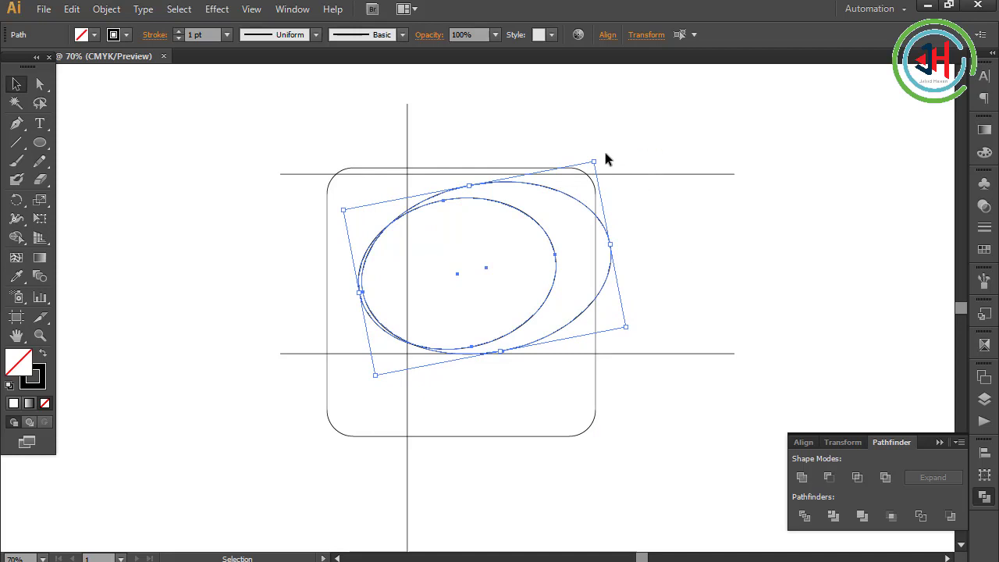
{"action": "left_click_drag", "start_coordinate": [601, 155], "coordinate": [602, 158]}
{"action": "left_click", "coordinate": [711, 288]}
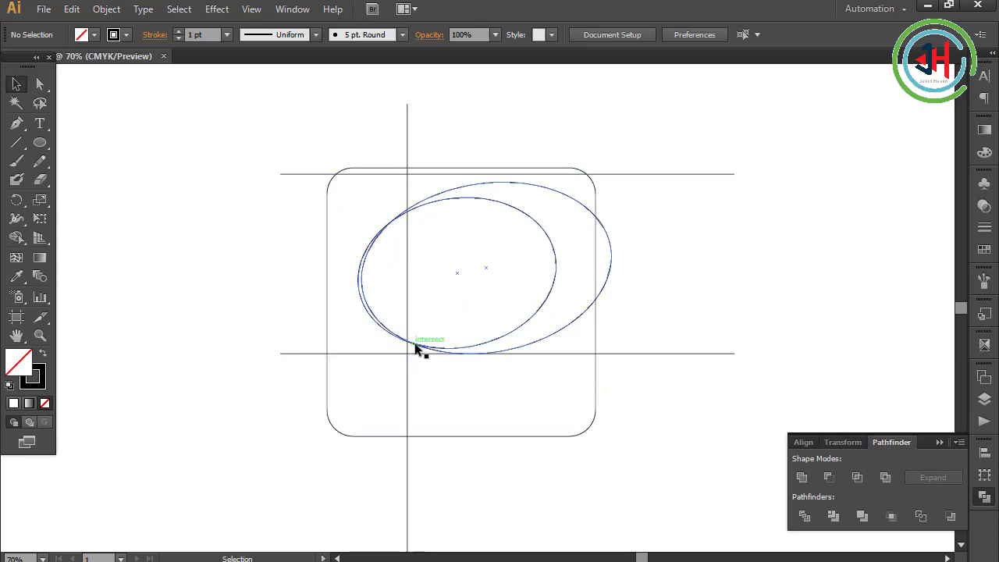
- Split the two overlapping ellipses with Pathfinder Divide and delete the ungrouped pieces other than the large crescent
{"action": "left_click", "coordinate": [364, 314]}
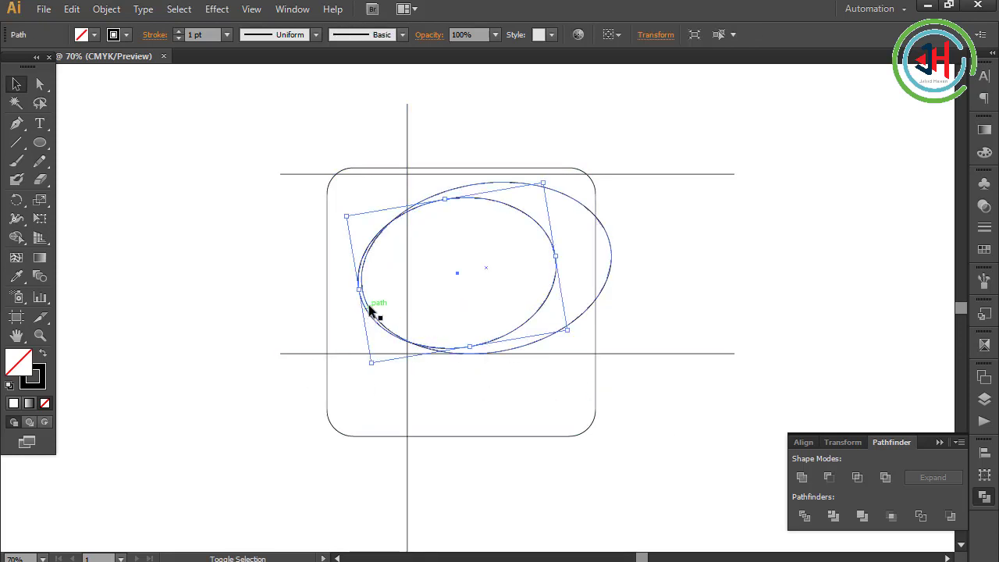
{"action": "left_click", "coordinate": [372, 315], "text": "shift"}
{"action": "left_click", "coordinate": [804, 516]}
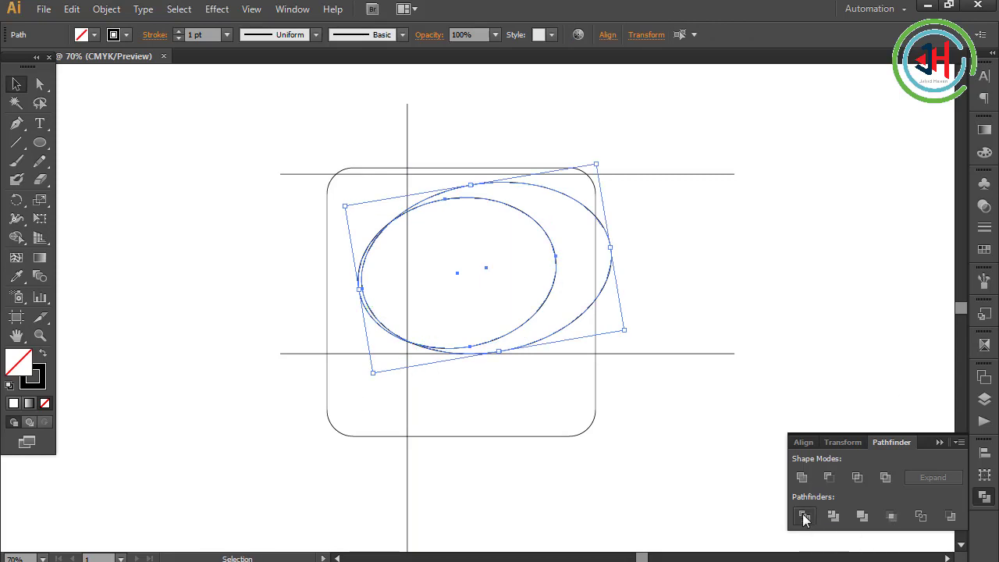
{"action": "right_click", "coordinate": [491, 321]}
{"action": "left_click", "coordinate": [537, 412]}
{"action": "left_click", "coordinate": [293, 301]}
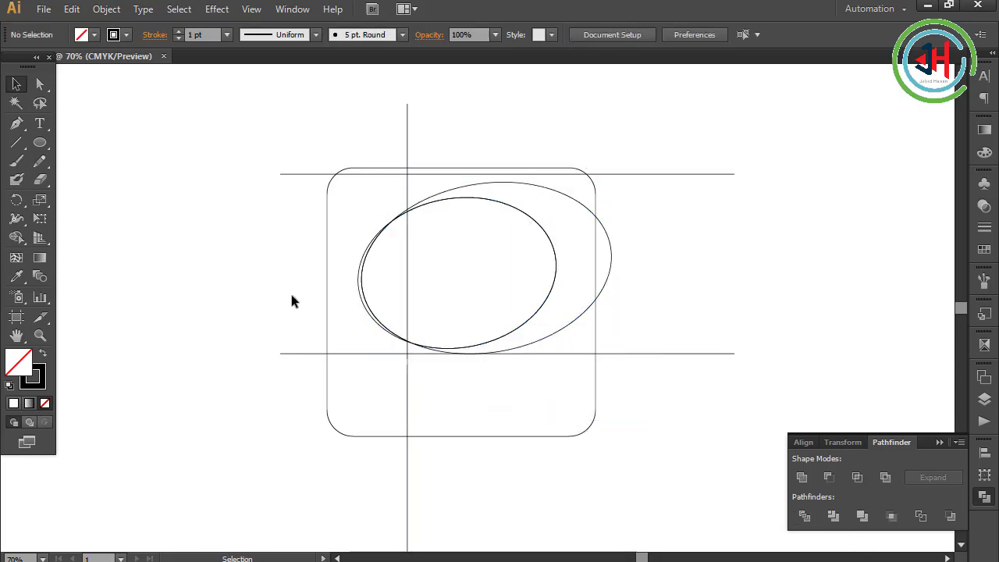
{"action": "left_click", "coordinate": [368, 287]}
{"action": "key", "text": "Delete"}
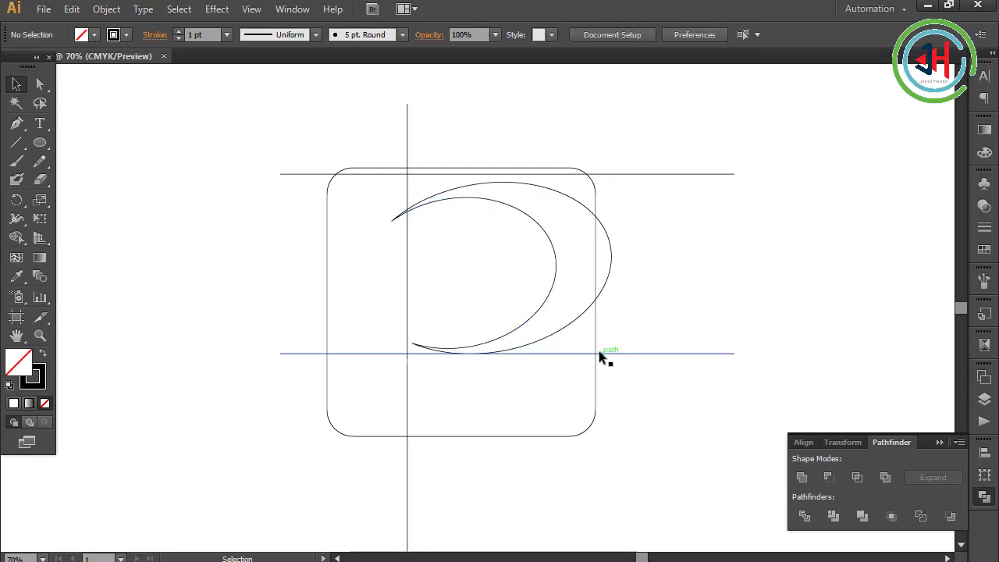
- Draw a Pen tool curve from just outside the square's lower left side up to the crescent's inner edge, ending in a corner point
{"action": "left_click", "coordinate": [17, 124]}
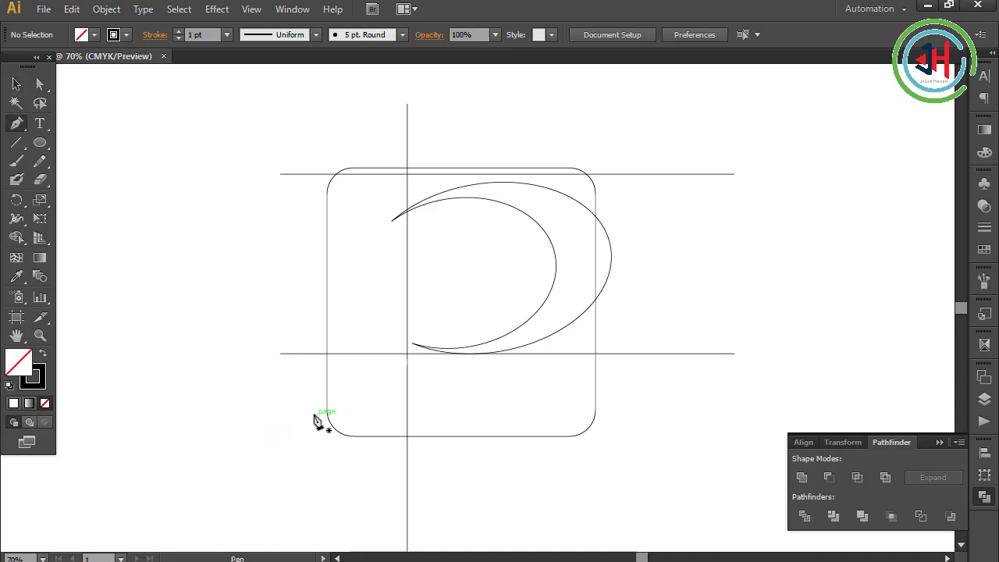
{"action": "left_click", "coordinate": [314, 369]}
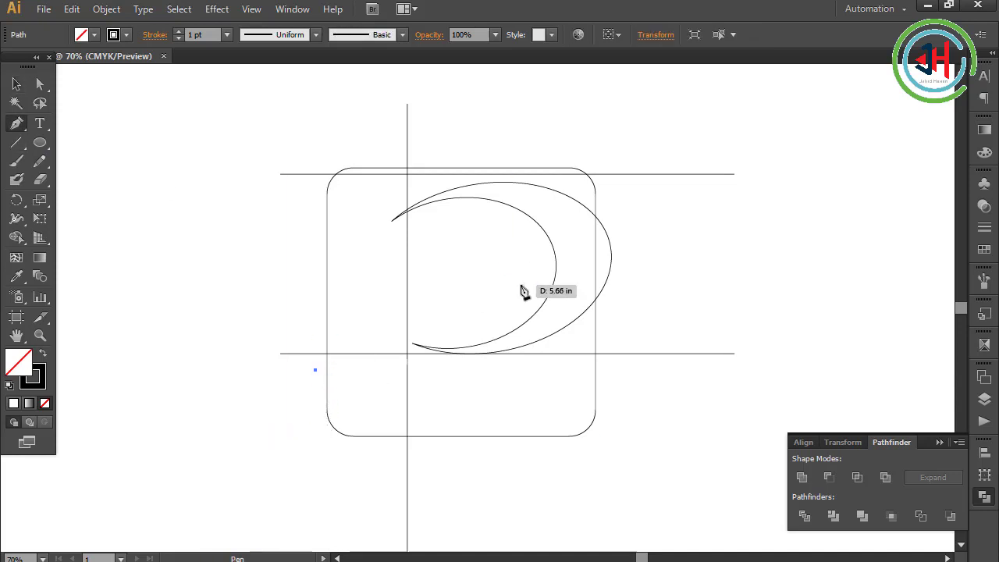
{"action": "left_click", "coordinate": [377, 374], "text": "ctrl"}
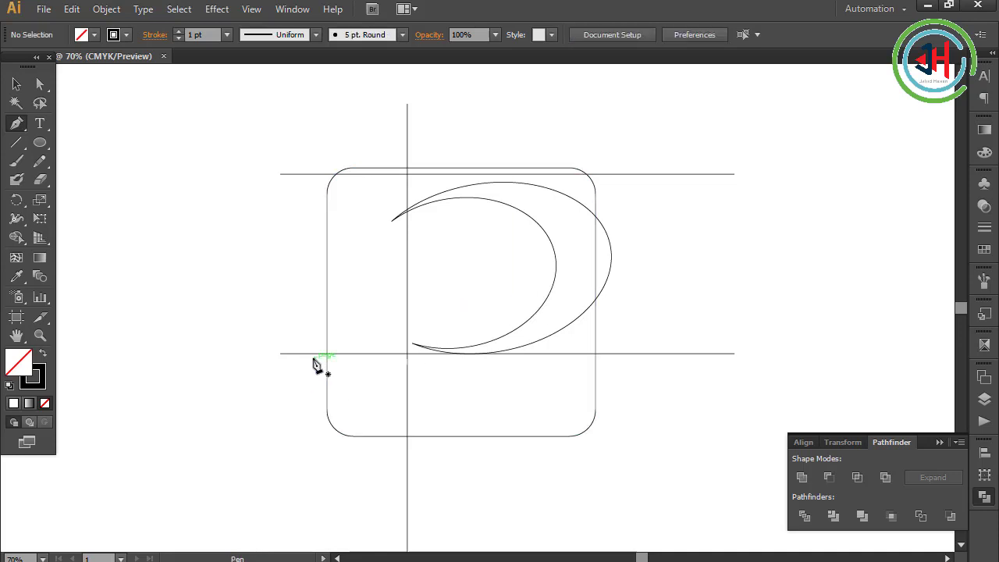
{"action": "left_click", "coordinate": [315, 383]}
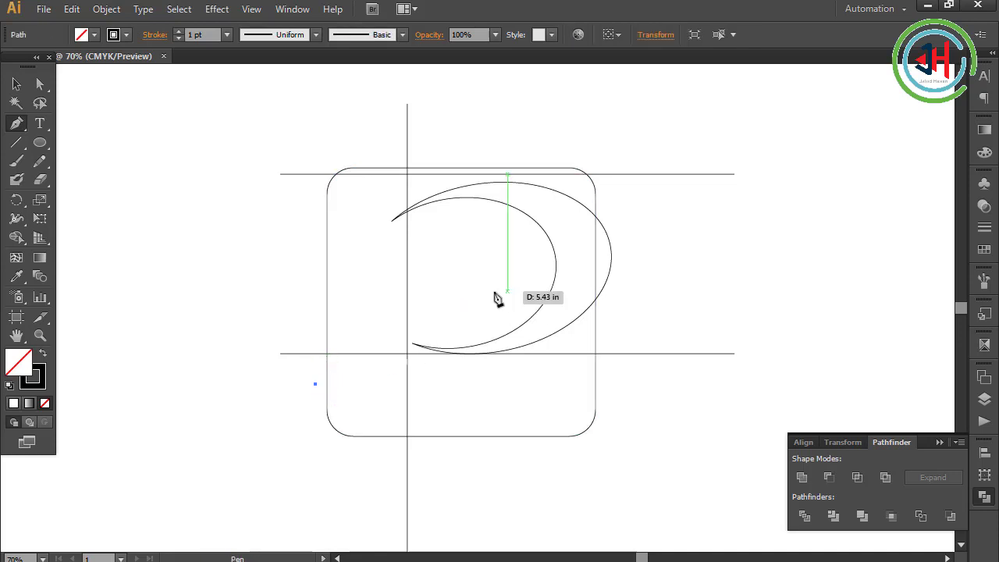
{"action": "left_click_drag", "start_coordinate": [522, 245], "coordinate": [635, 232]}
{"action": "left_click", "coordinate": [541, 232]}
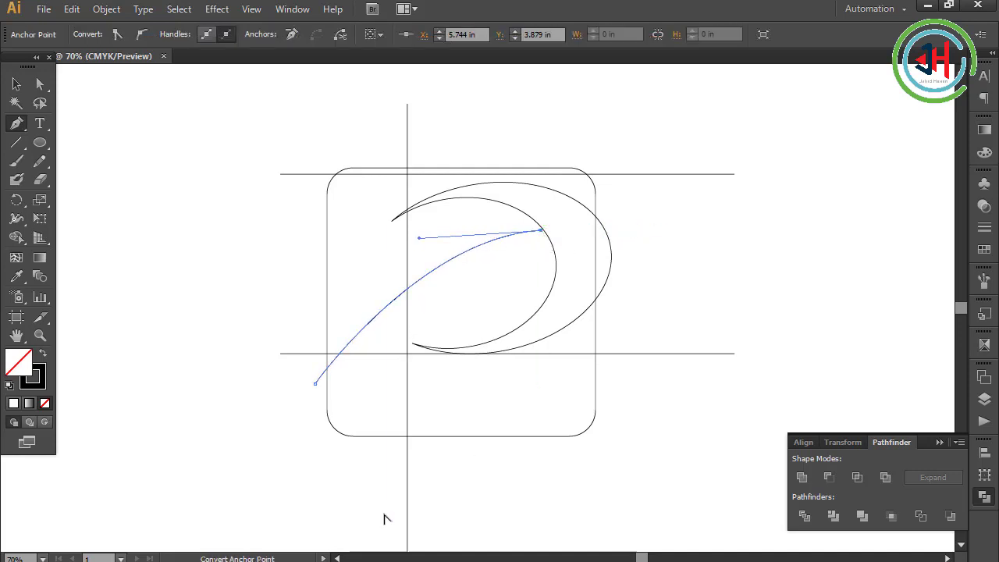
- Continue the path with a second curve running back down past the crescent's lower tip to below the square's bottom edge
{"action": "scroll", "coordinate": [341, 448], "scroll_direction": "down", "scroll_amount": 5}
{"action": "scroll", "coordinate": [377, 340], "scroll_direction": "up", "scroll_amount": 1}
{"action": "left_click_drag", "start_coordinate": [382, 321], "coordinate": [411, 503]}
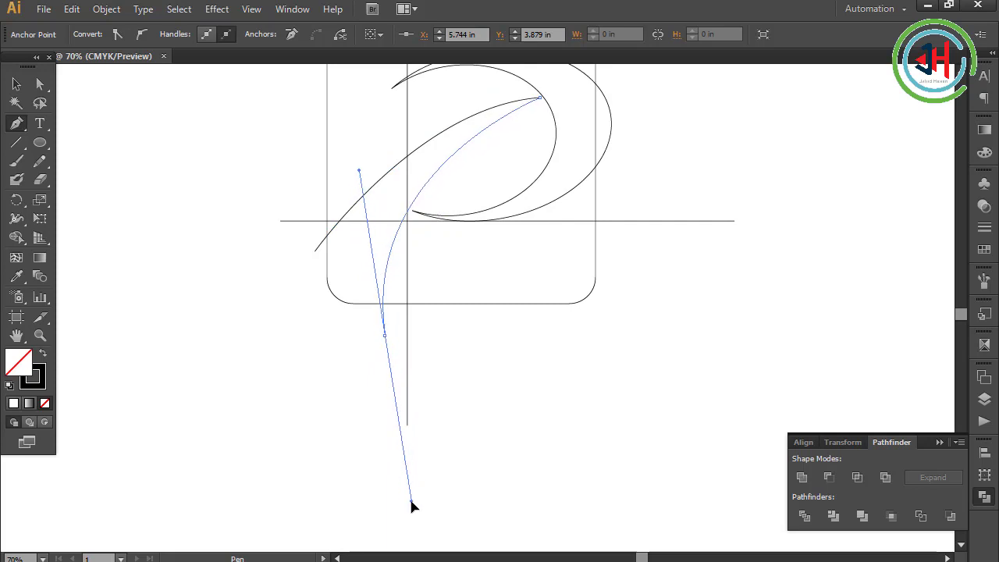
{"action": "left_click_drag", "start_coordinate": [411, 502], "coordinate": [320, 509]}
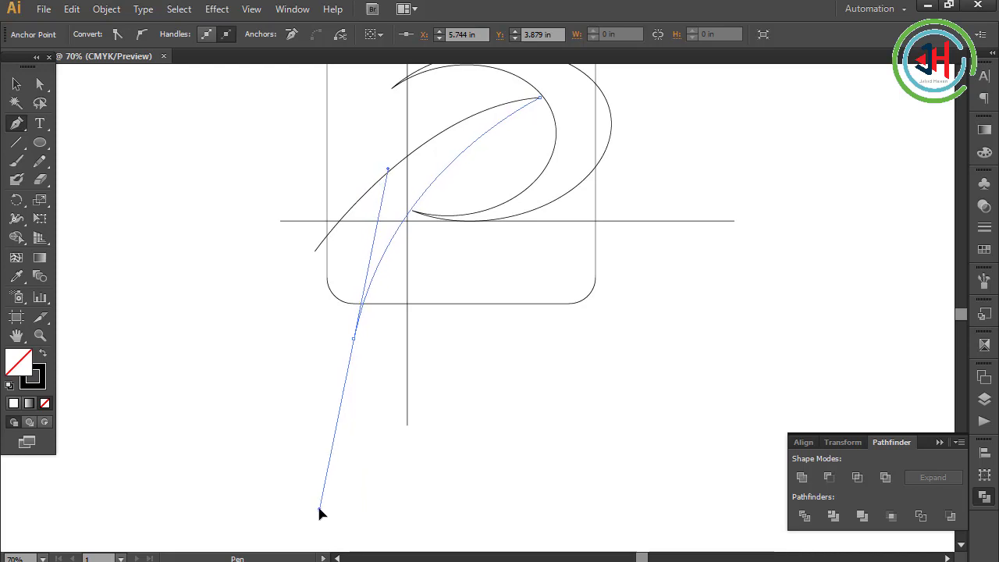
{"action": "left_click_drag", "start_coordinate": [320, 509], "coordinate": [320, 509]}
- Close the stem outline through points outside the square's lower-left corner back to its starting point
{"action": "left_click", "coordinate": [315, 352]}
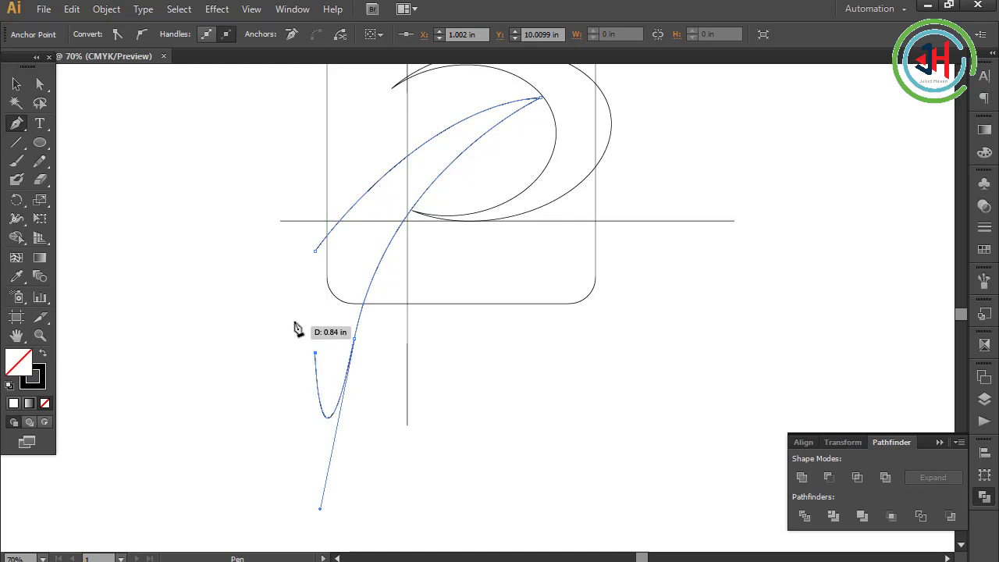
{"action": "left_click", "coordinate": [292, 299]}
{"action": "left_click", "coordinate": [315, 251]}
{"action": "left_click", "coordinate": [16, 84]}
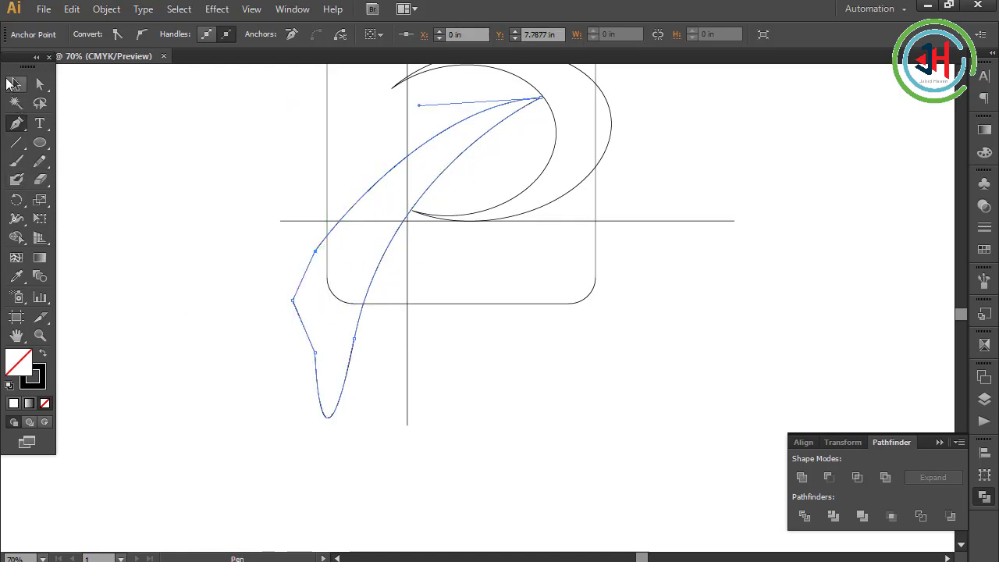
- Copy the rounded square and paste the duplicate in front at the same position
{"action": "left_click", "coordinate": [475, 324]}
{"action": "left_click", "coordinate": [467, 302]}
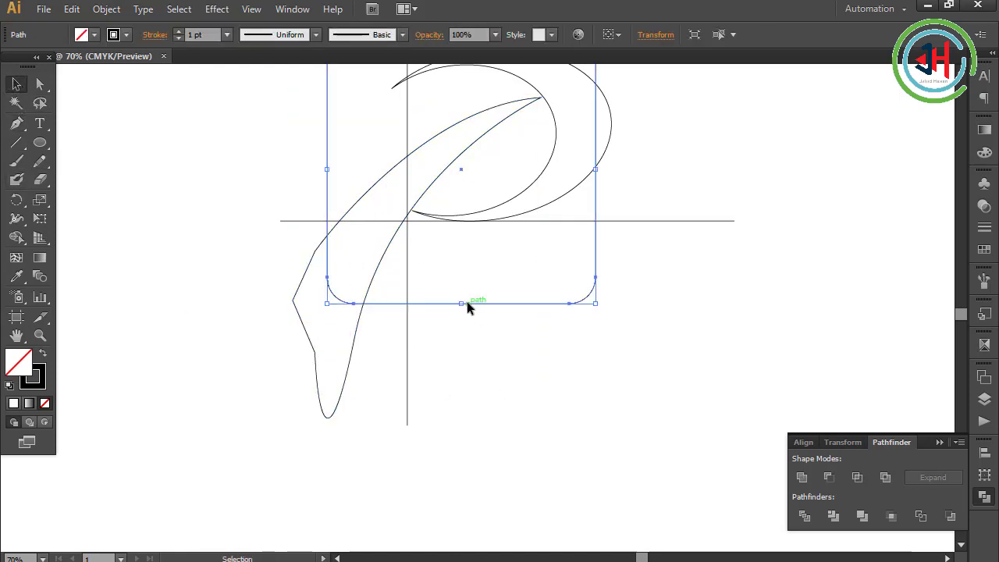
{"action": "left_click", "coordinate": [71, 9]}
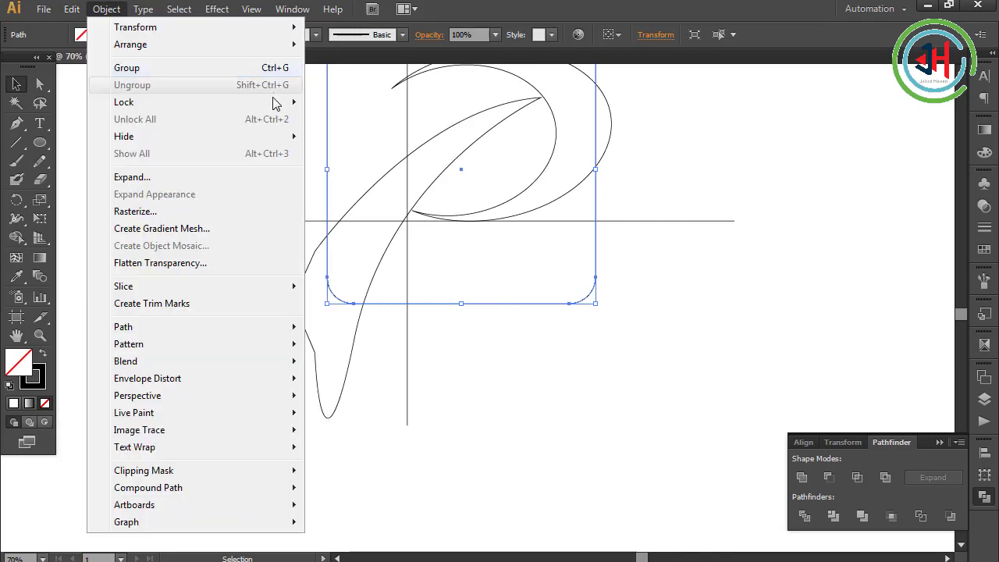
{"action": "mouse_move", "coordinate": [44, 9]}
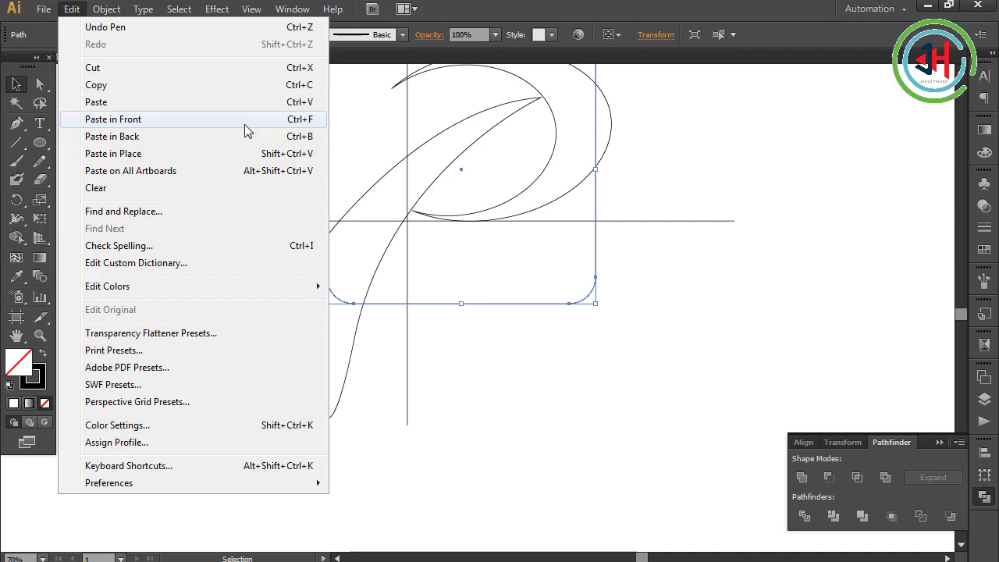
{"action": "left_click", "coordinate": [244, 123]}
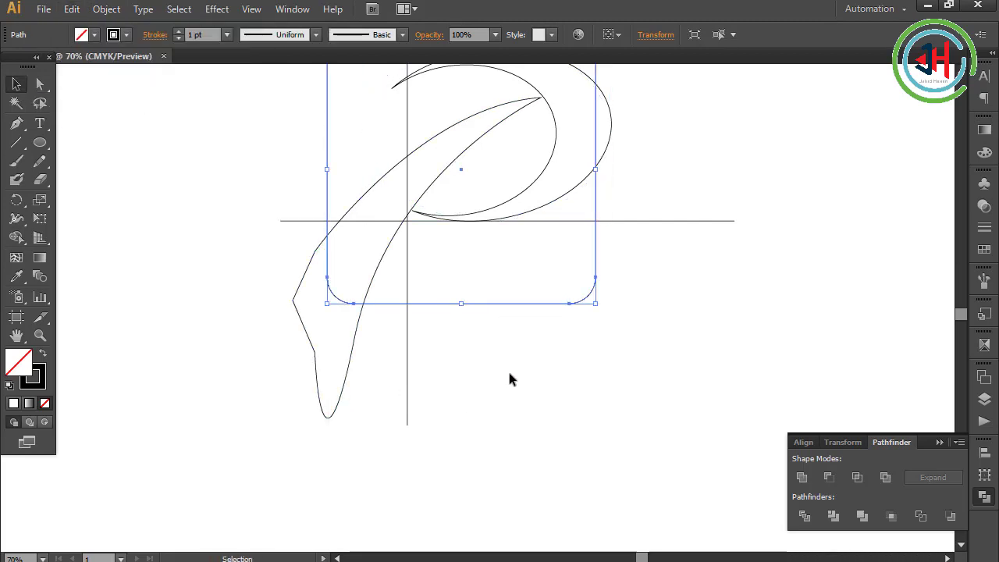
{"action": "left_click", "coordinate": [104, 9]}
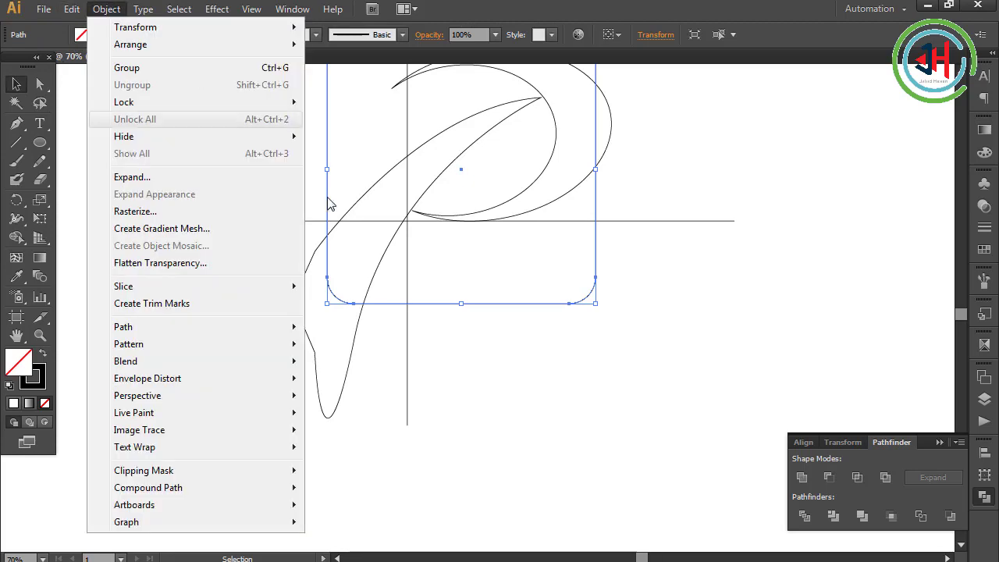
{"action": "mouse_move", "coordinate": [74, 9]}
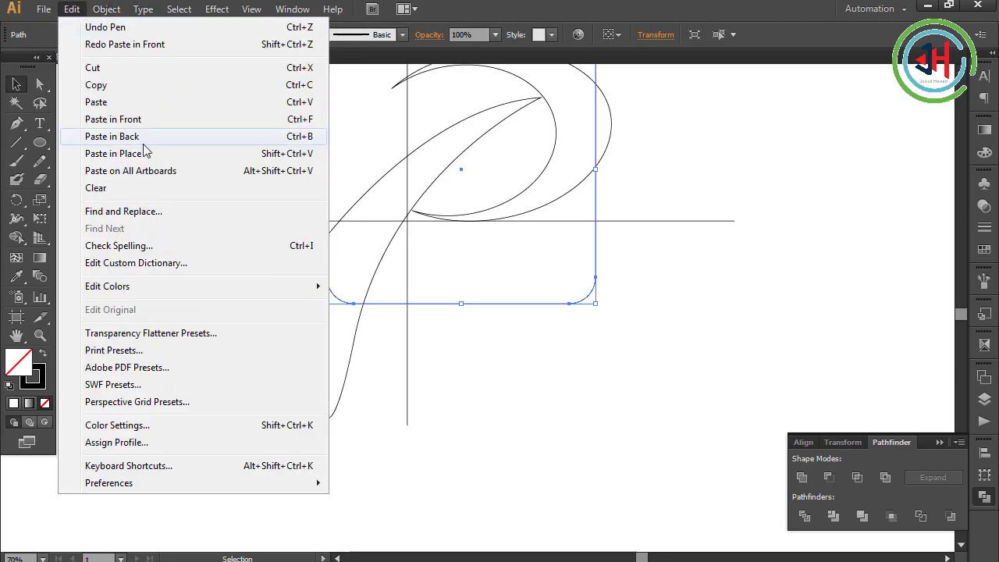
{"action": "left_click", "coordinate": [257, 86]}
{"action": "left_click", "coordinate": [77, 10]}
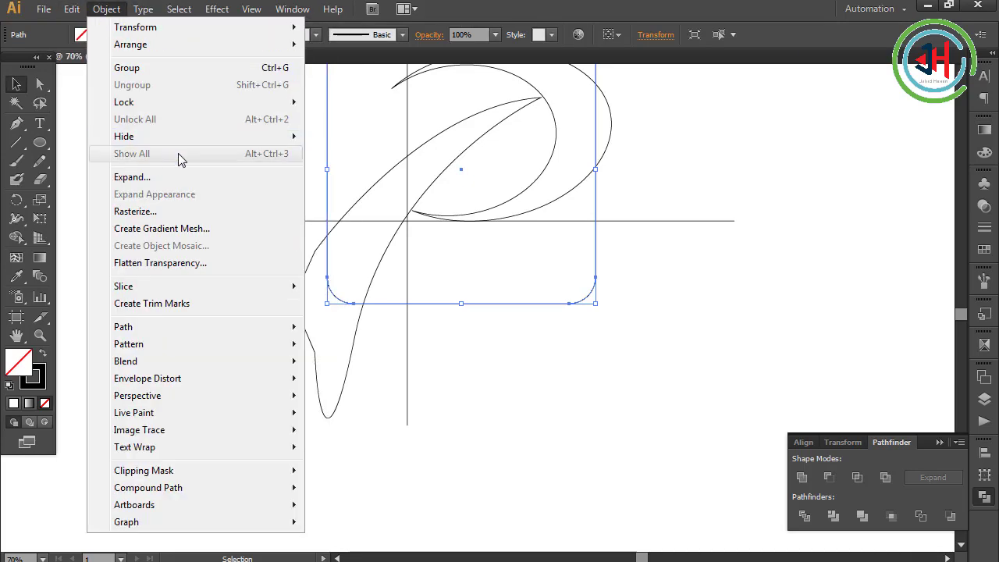
{"action": "left_click", "coordinate": [72, 9]}
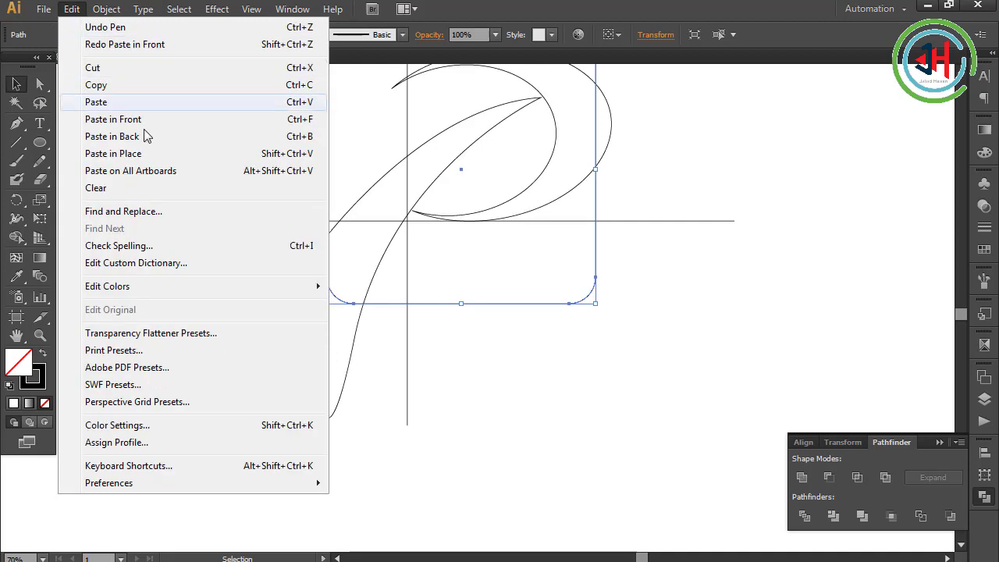
{"action": "left_click", "coordinate": [184, 119]}
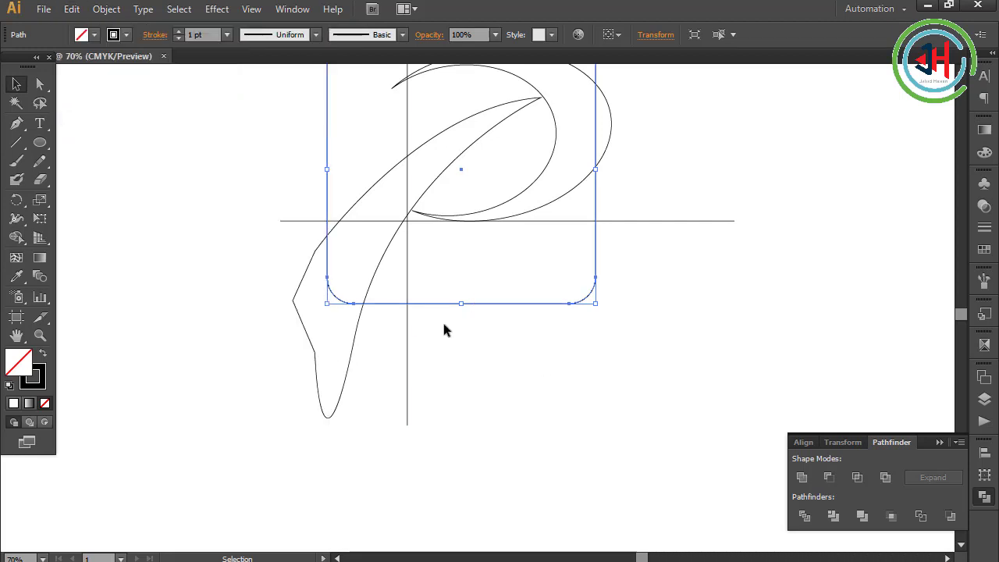
- Divide the duplicated rounded square and the stem outline with Pathfinder, and ungroup the resulting pieces
{"action": "left_click", "coordinate": [353, 350], "text": "shift"}
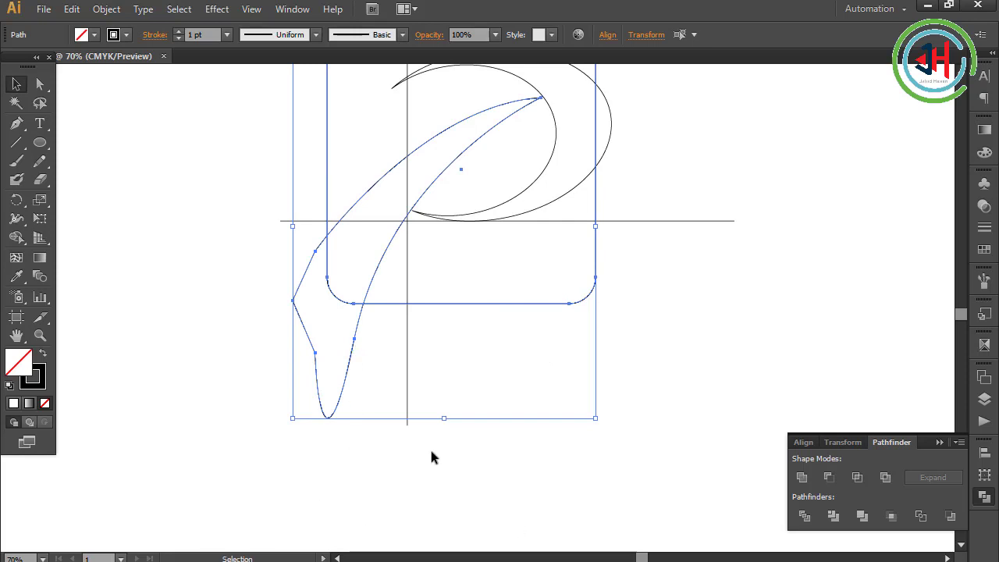
{"action": "left_click", "coordinate": [804, 517]}
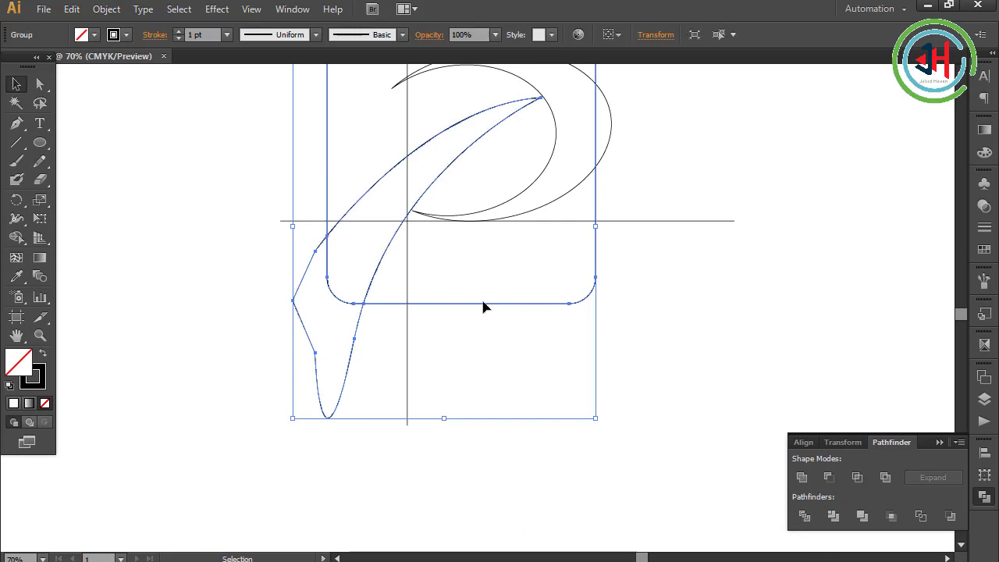
{"action": "right_click", "coordinate": [388, 298]}
{"action": "left_click", "coordinate": [452, 391]}
- Delete the stem part outside the square's lower-left corner and the leftover piece of the duplicated square
{"action": "left_click_drag", "start_coordinate": [395, 453], "coordinate": [293, 367]}
{"action": "key", "text": "Delete"}
{"action": "left_click_drag", "start_coordinate": [585, 304], "coordinate": [613, 413]}
{"action": "key", "text": "Delete"}
- Delete the two horizontal construction lines and the vertical one crossing the square
{"action": "scroll", "coordinate": [718, 379], "scroll_direction": "up", "scroll_amount": 3}
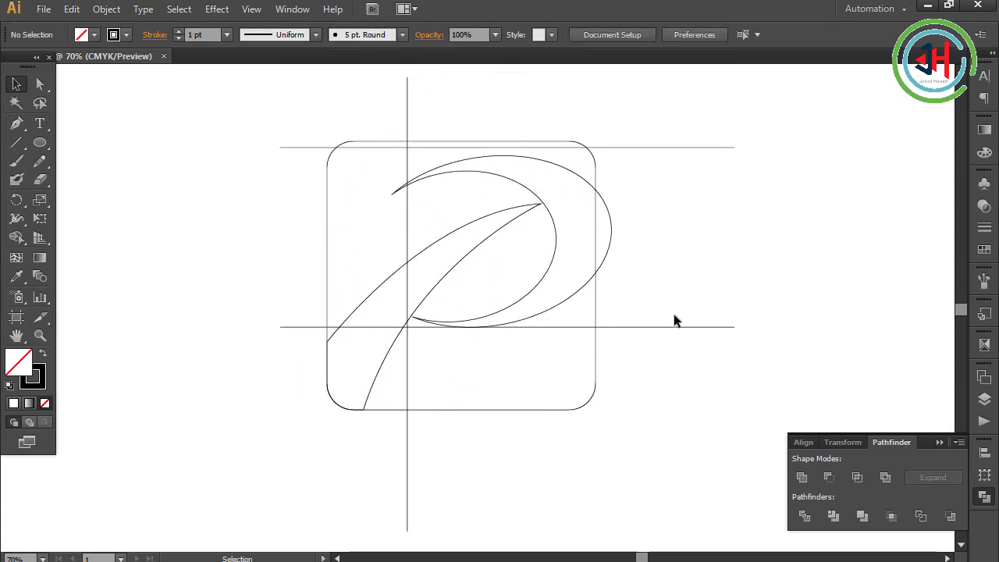
{"action": "left_click_drag", "start_coordinate": [685, 350], "coordinate": [695, 234]}
{"action": "key", "text": "Delete"}
{"action": "left_click_drag", "start_coordinate": [662, 105], "coordinate": [690, 192]}
{"action": "key", "text": "Delete"}
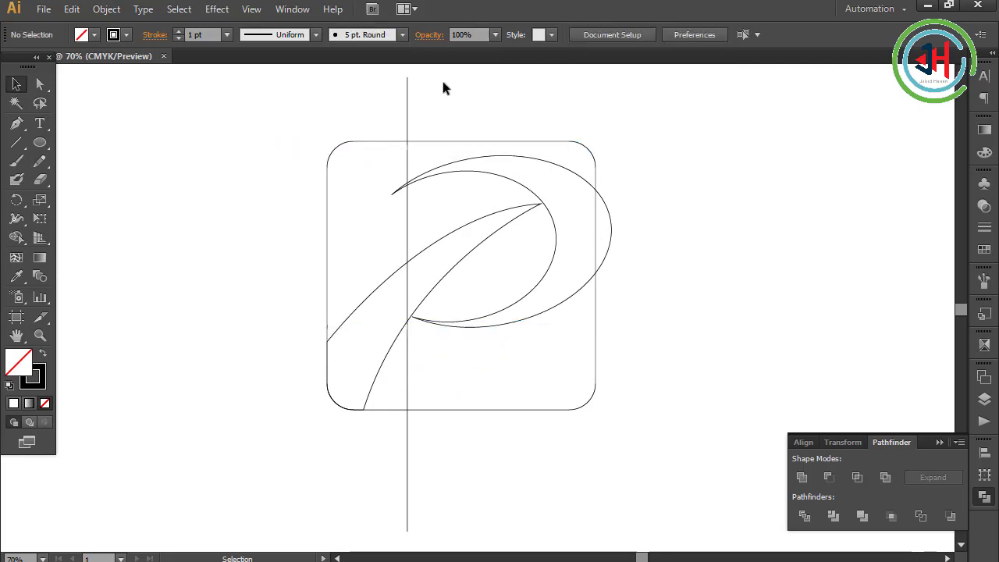
{"action": "left_click_drag", "start_coordinate": [441, 78], "coordinate": [348, 101]}
{"action": "key", "text": "Delete"}
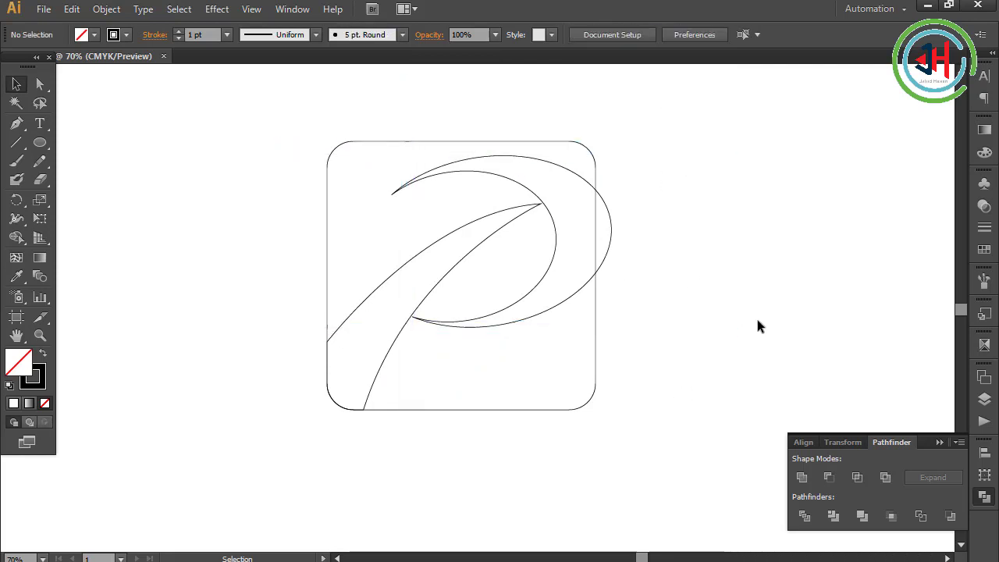
- Copy the rounded square and paste another duplicate in front at the same position
{"action": "left_click", "coordinate": [598, 245]}
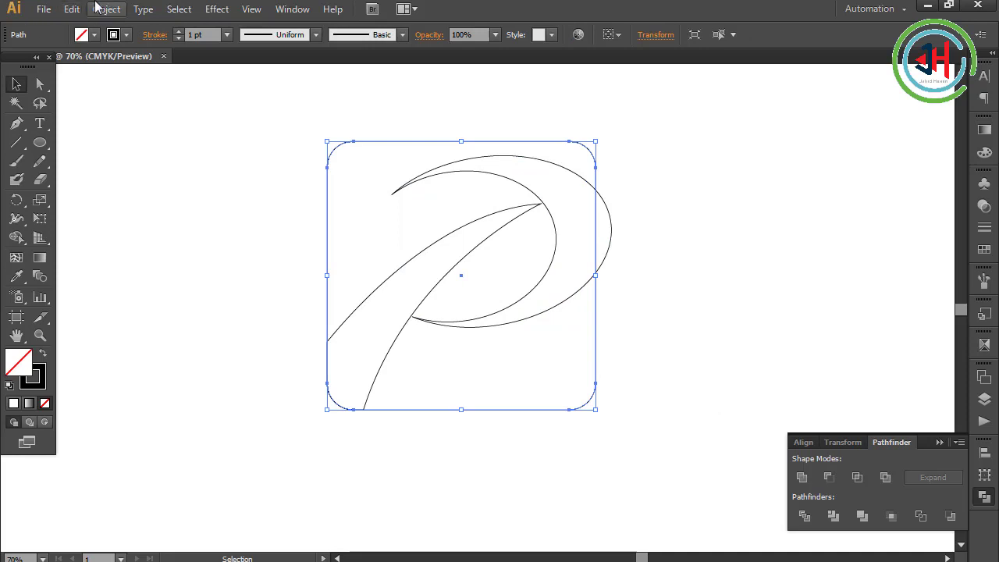
{"action": "left_click", "coordinate": [71, 9]}
{"action": "left_click", "coordinate": [174, 86]}
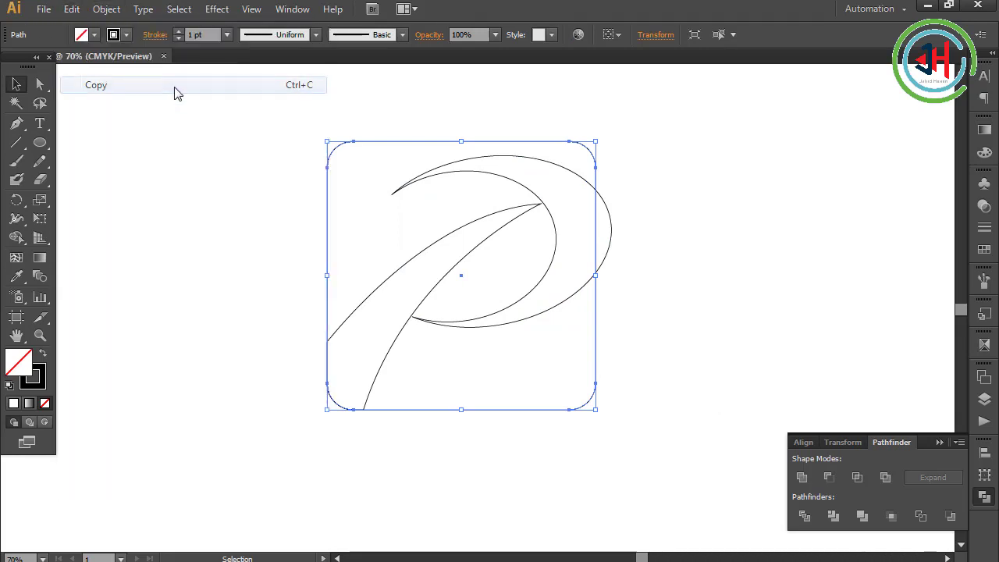
{"action": "left_click", "coordinate": [69, 9]}
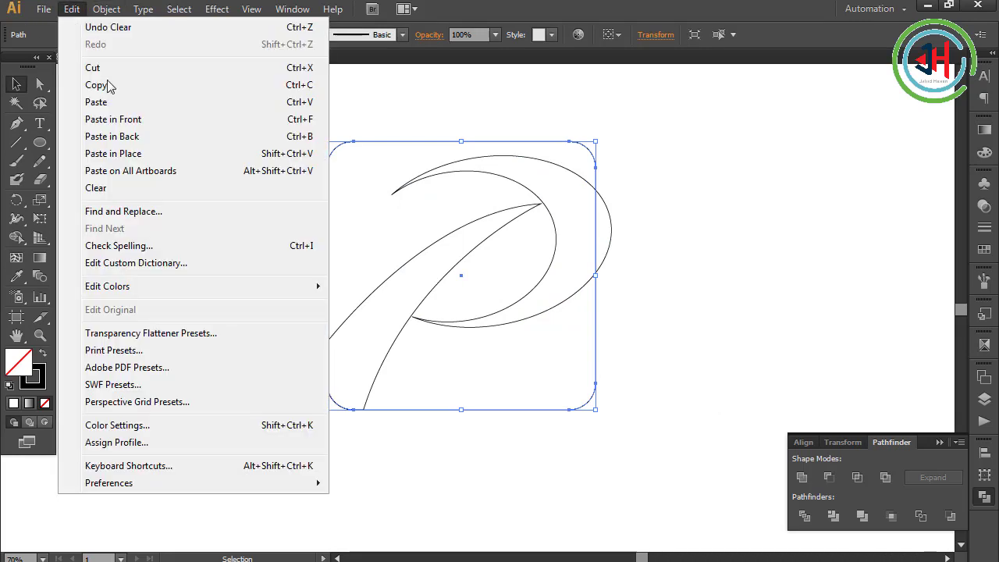
{"action": "left_click", "coordinate": [135, 122]}
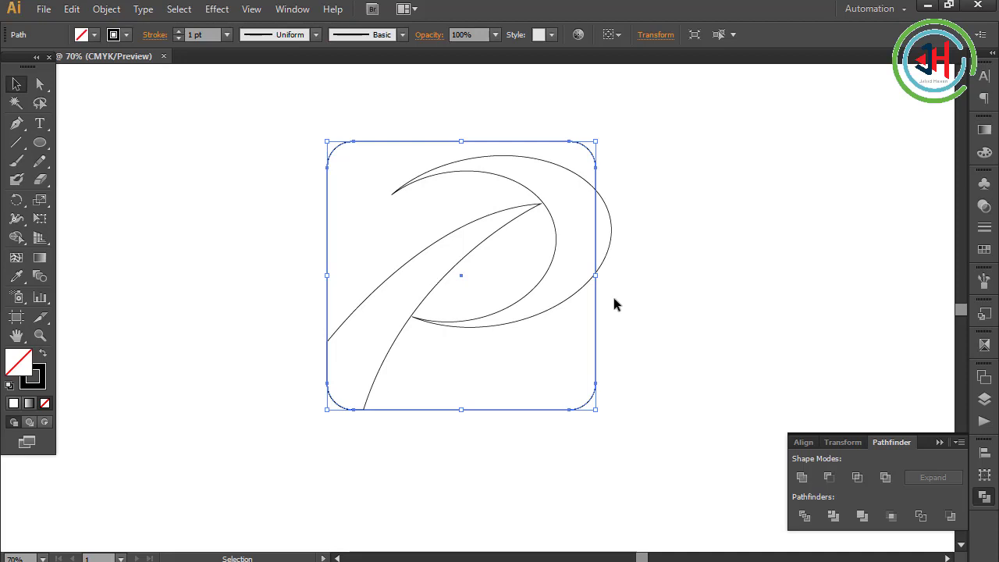
- Divide the new square duplicate and the crescent with Pathfinder, and ungroup the resulting pieces
{"action": "left_click", "coordinate": [611, 239], "text": "shift"}
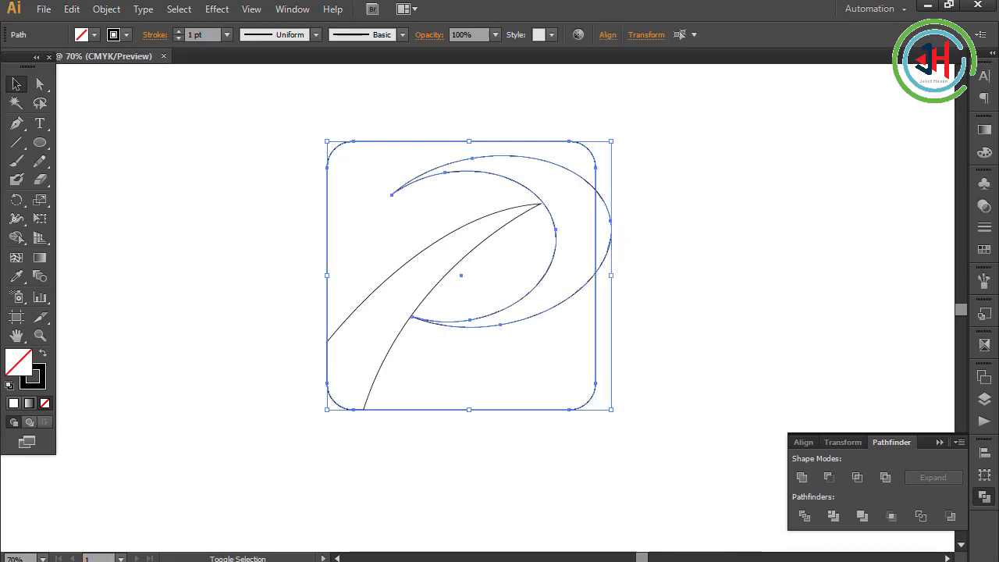
{"action": "left_click", "coordinate": [807, 526]}
{"action": "right_click", "coordinate": [585, 236]}
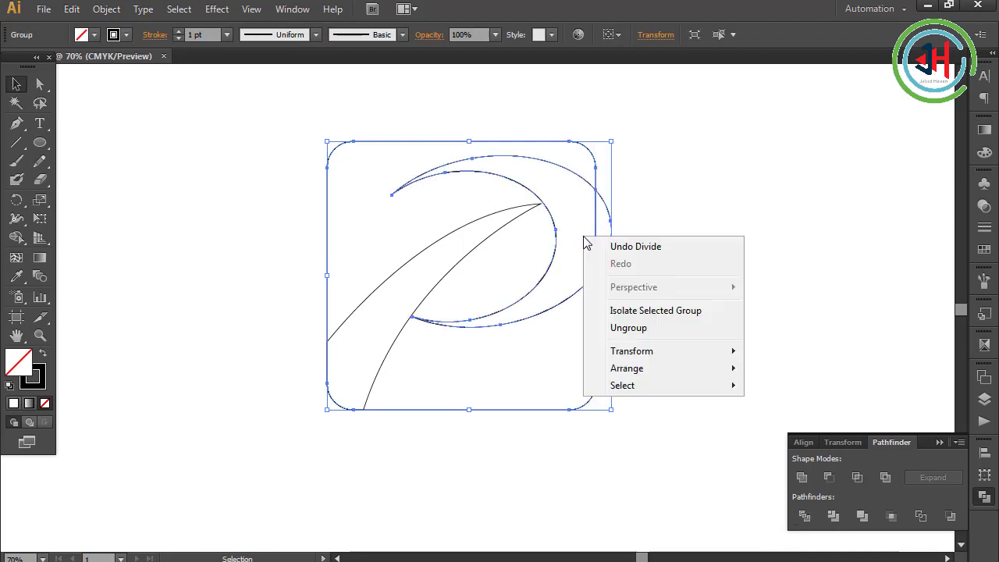
{"action": "left_click", "coordinate": [633, 330]}
{"action": "left_click", "coordinate": [636, 295]}
- Delete the crescent sliver outside the square's right side and the leftover piece of the duplicated square
{"action": "left_click_drag", "start_coordinate": [636, 291], "coordinate": [606, 227]}
{"action": "key", "text": "Delete"}
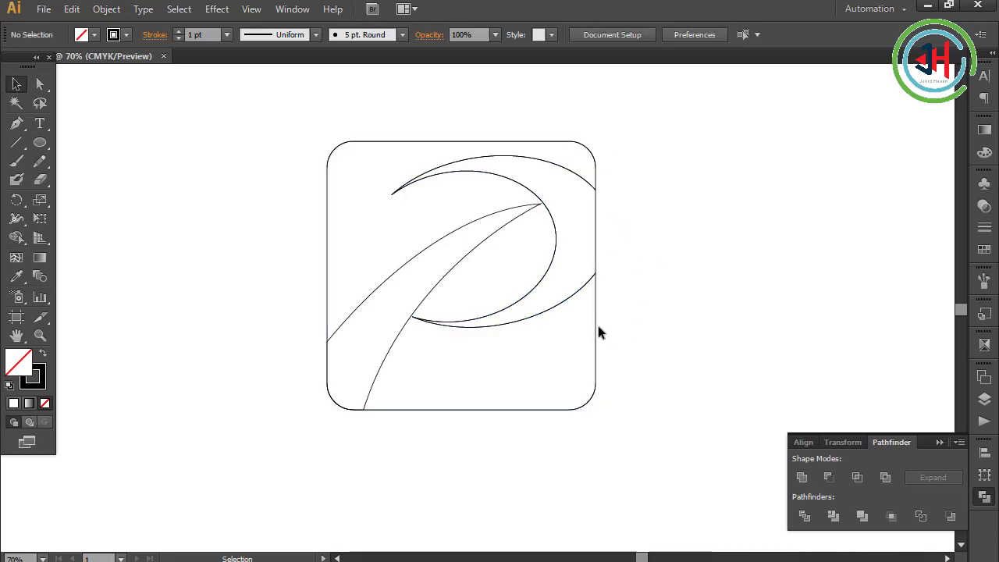
{"action": "left_click_drag", "start_coordinate": [597, 326], "coordinate": [607, 421]}
{"action": "key", "text": "Delete"}
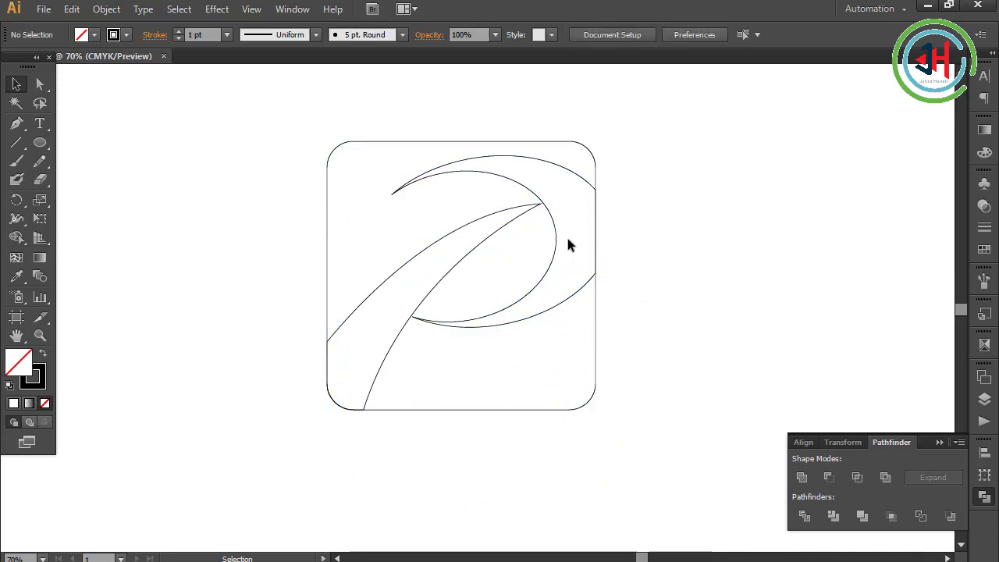
- Test-move the trimmed crescent to the right of the square, undo the move and check the square's selection
{"action": "left_click_drag", "start_coordinate": [598, 216], "coordinate": [705, 235]}
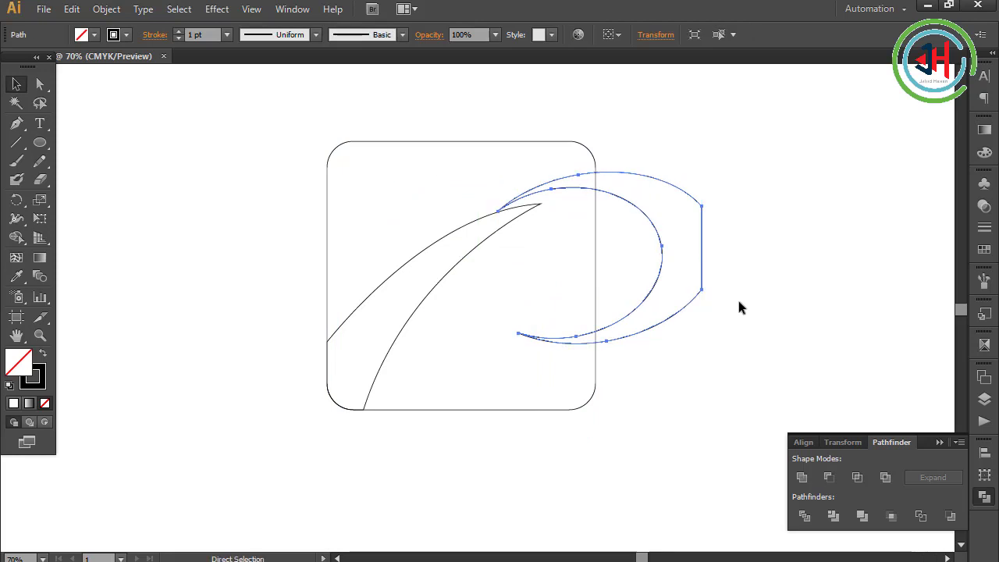
{"action": "key", "text": "ctrl+z"}
{"action": "left_click", "coordinate": [737, 353]}
{"action": "left_click", "coordinate": [589, 402]}
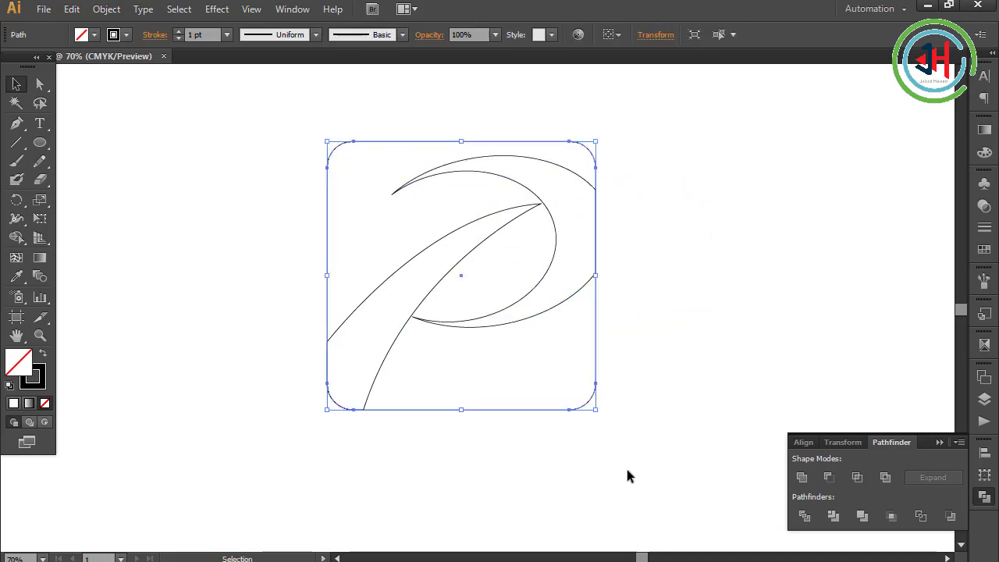
{"action": "left_click", "coordinate": [627, 469]}
- Draw a Pen tool curve from outside the square's lower-left corner through the stem's tip to beyond the square's right side
{"action": "left_click", "coordinate": [19, 126]}
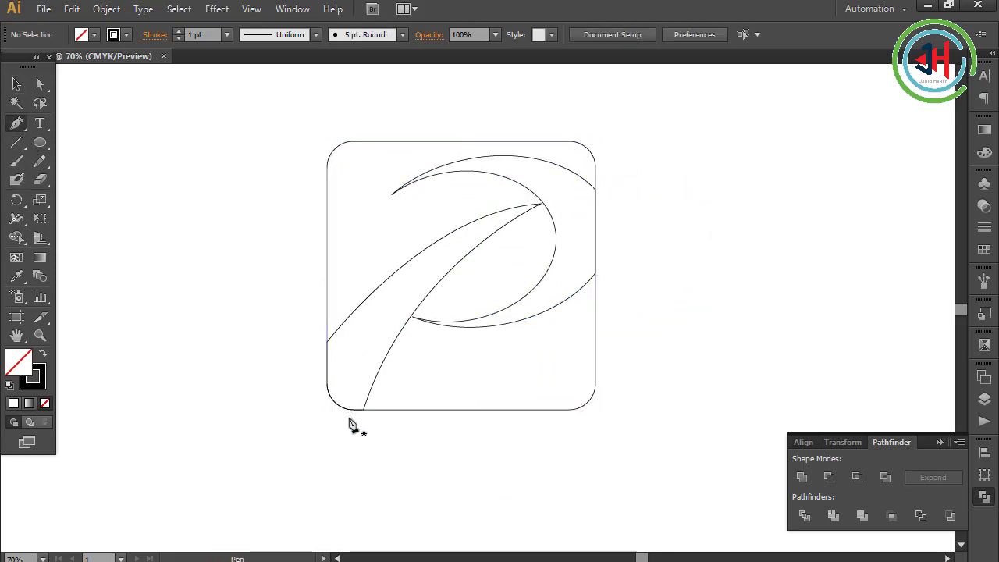
{"action": "left_click", "coordinate": [314, 401]}
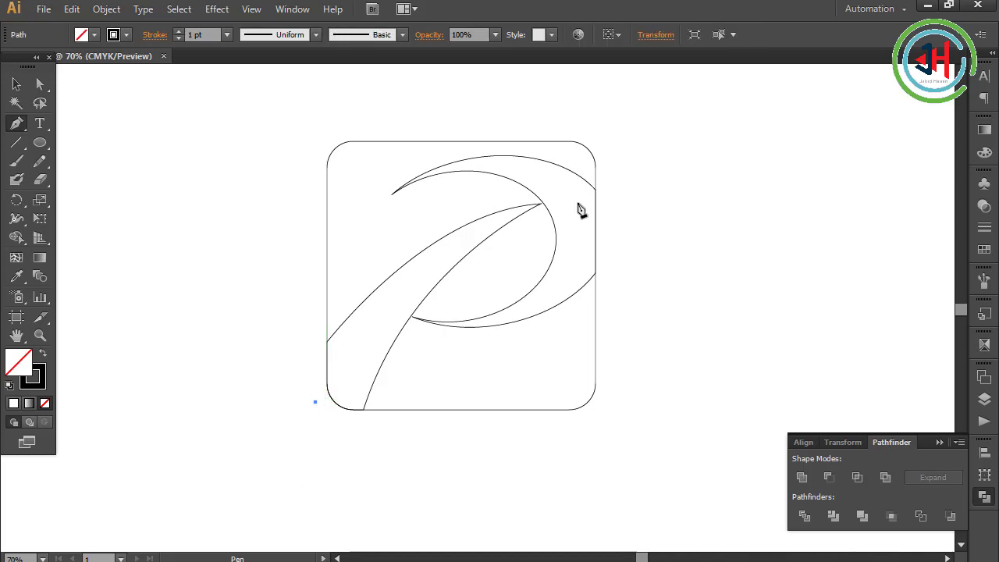
{"action": "left_click_drag", "start_coordinate": [630, 196], "coordinate": [823, 274]}
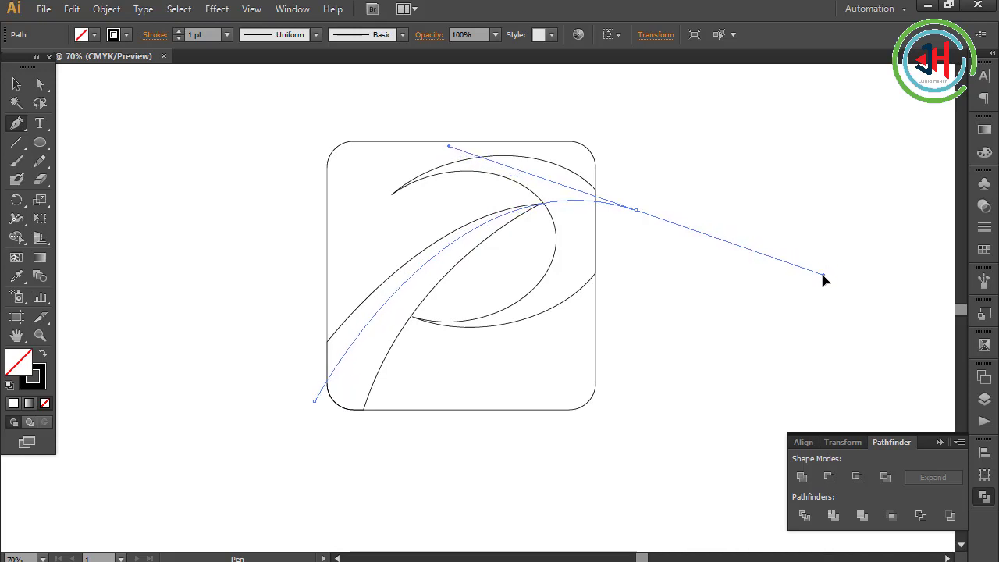
{"action": "key", "text": "ctrl"}
{"action": "left_click", "coordinate": [17, 83]}
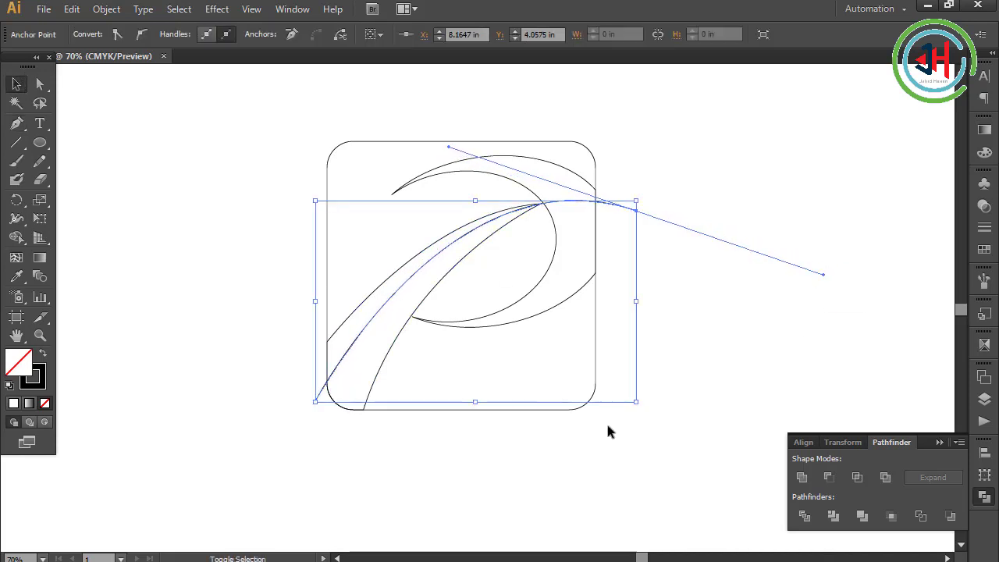
- Copy only the rounded square and paste a duplicate in front at the same position
{"action": "left_click", "coordinate": [584, 406], "text": "shift"}
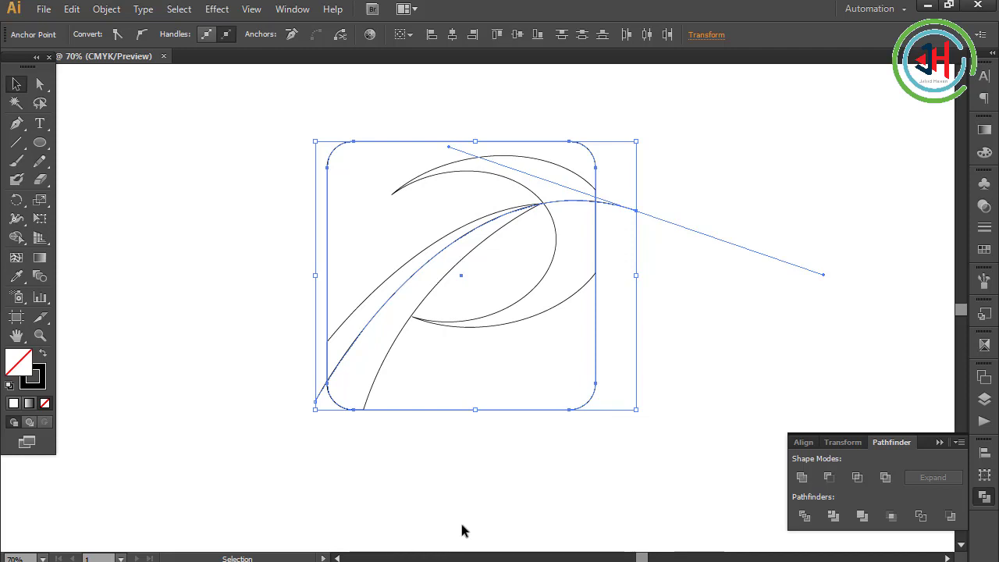
{"action": "left_click", "coordinate": [591, 449]}
{"action": "left_click", "coordinate": [570, 410]}
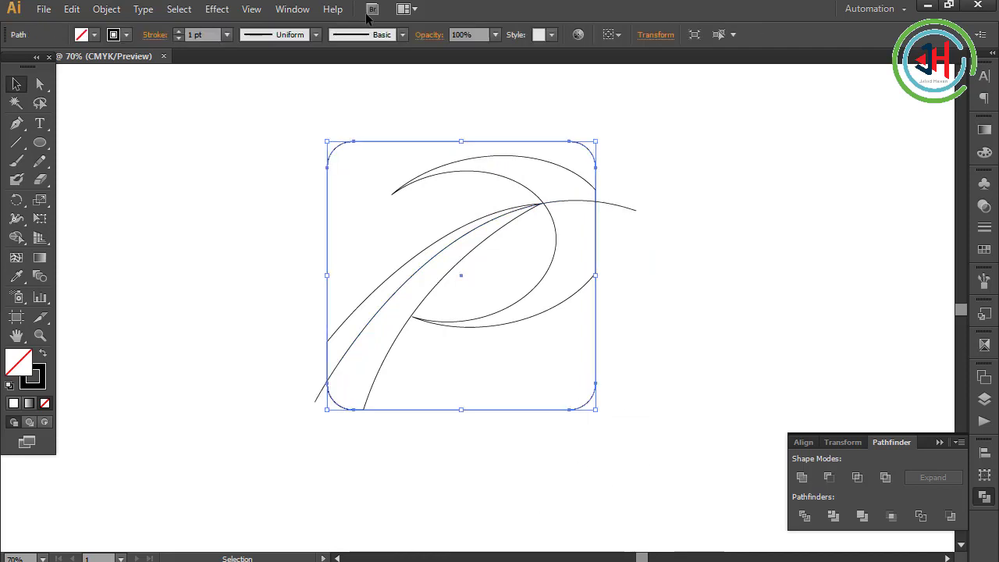
{"action": "left_click", "coordinate": [72, 10]}
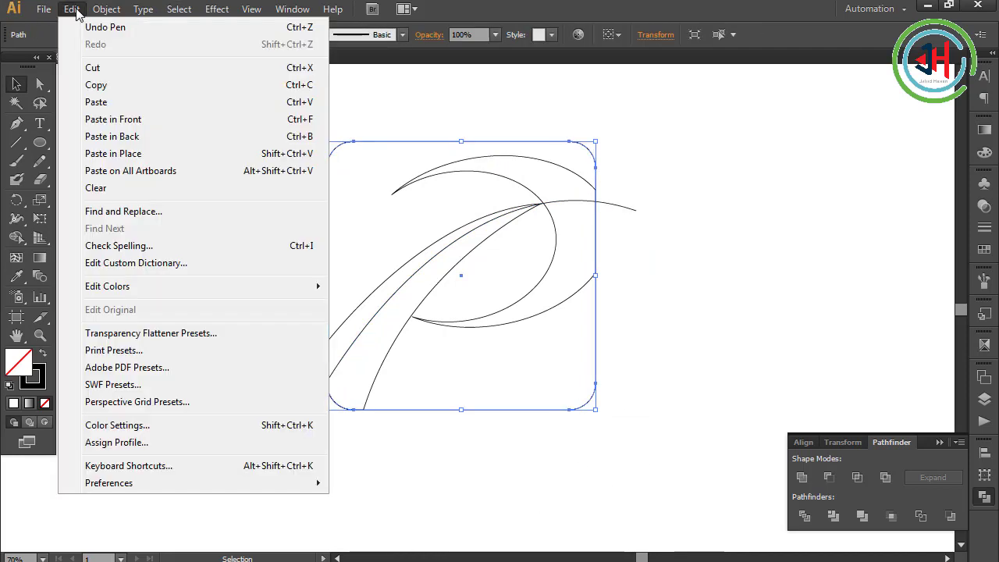
{"action": "left_click", "coordinate": [98, 85]}
{"action": "left_click", "coordinate": [70, 10]}
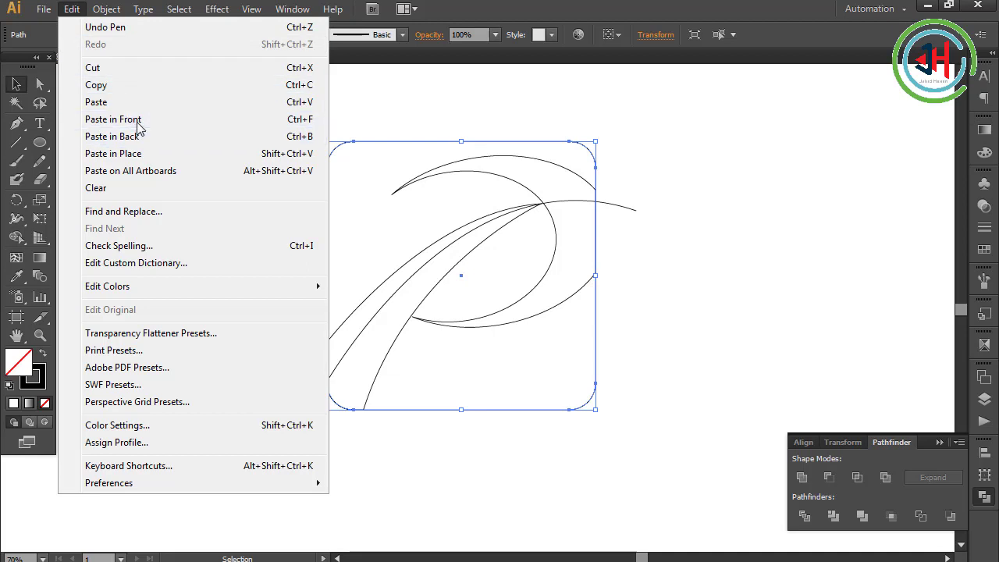
{"action": "left_click", "coordinate": [113, 119]}
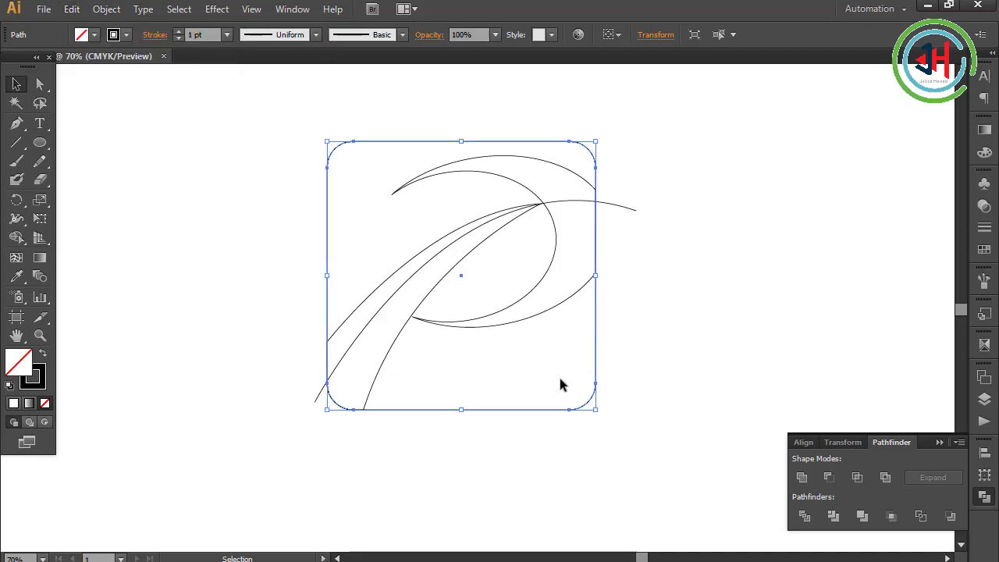
- Divide the duplicated square along the new curve with Pathfinder, and ungroup the two parts
{"action": "left_click", "coordinate": [624, 205], "text": "shift"}
{"action": "left_click", "coordinate": [805, 516]}
{"action": "right_click", "coordinate": [577, 239]}
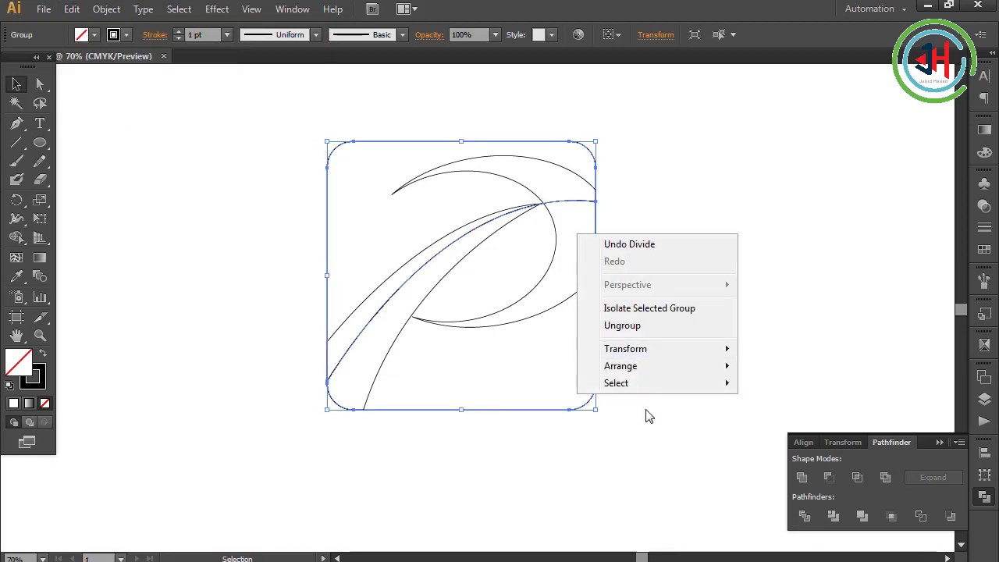
{"action": "left_click", "coordinate": [608, 326]}
{"action": "left_click", "coordinate": [682, 437]}
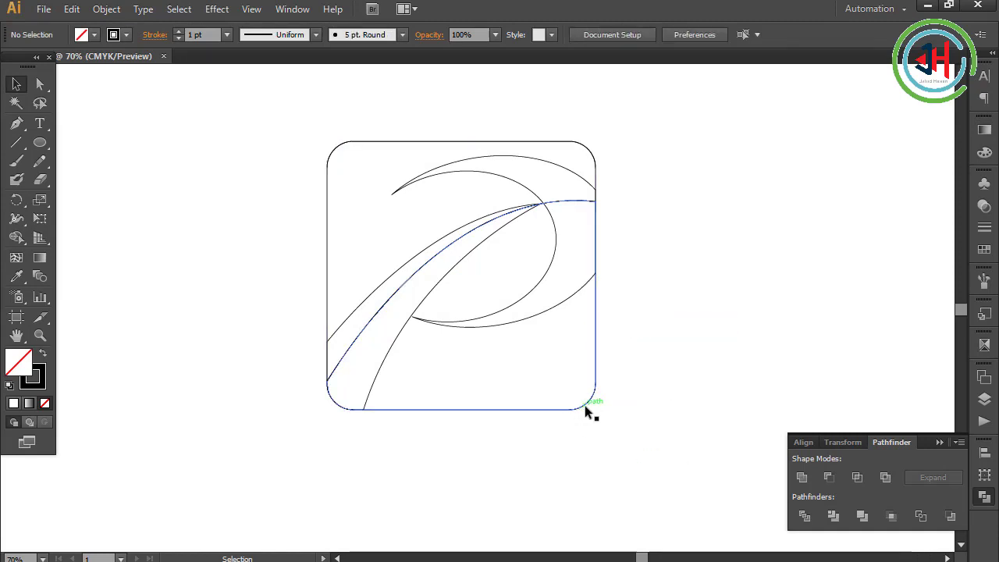
- Examine the parts above and below the dividing curve by selecting each in turn
{"action": "left_click", "coordinate": [584, 405]}
{"action": "left_click", "coordinate": [615, 460]}
{"action": "left_click", "coordinate": [339, 146]}
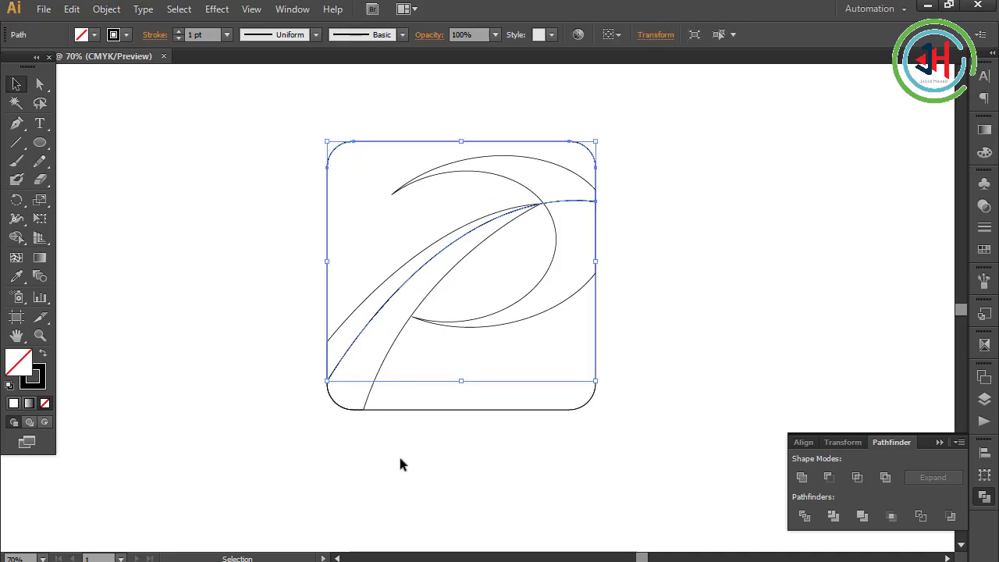
{"action": "left_click", "coordinate": [427, 468]}
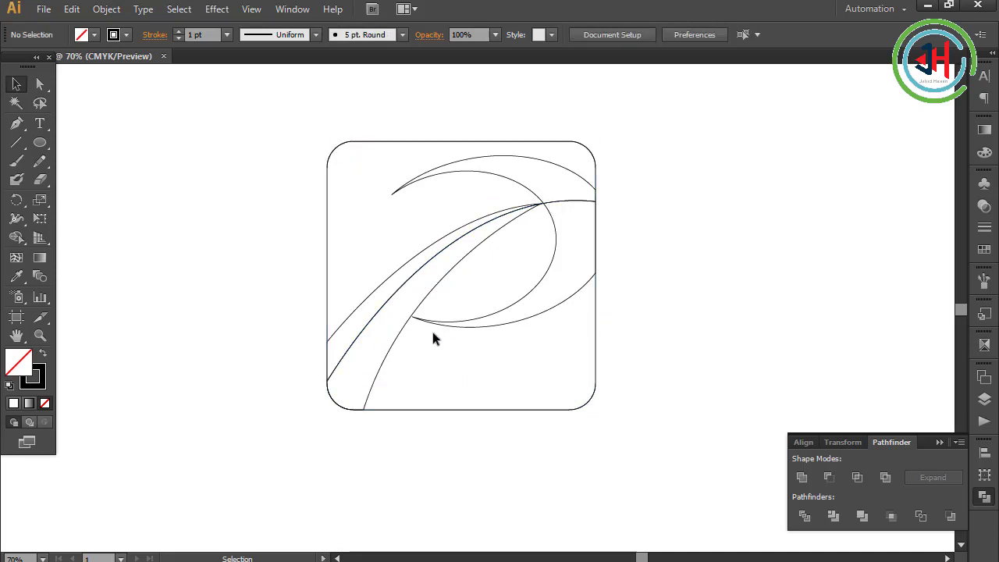
{"action": "left_click", "coordinate": [401, 409]}
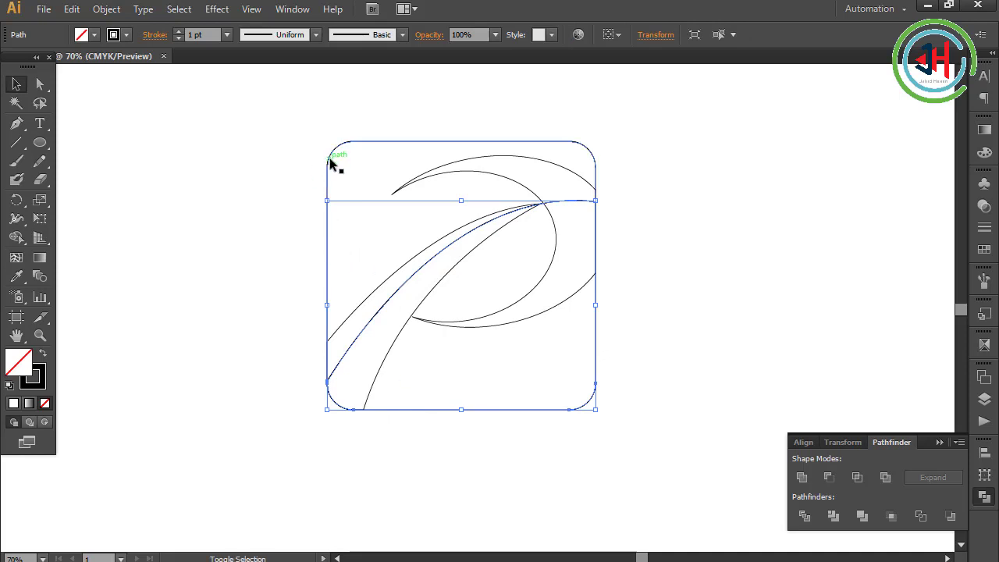
{"action": "left_click", "coordinate": [318, 486]}
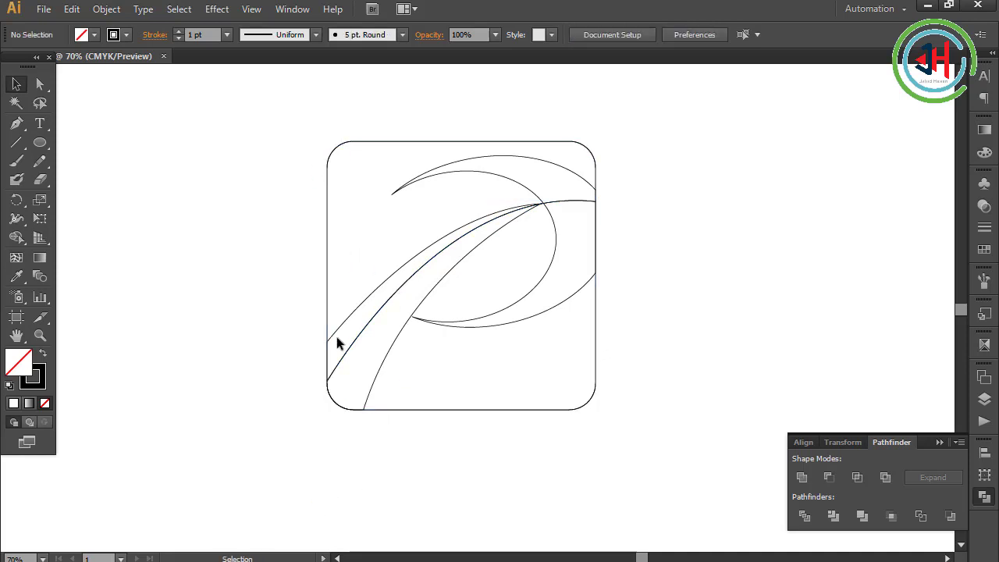
- Fill the trimmed stem shape with white and remove its stroke
{"action": "left_click", "coordinate": [374, 401]}
{"action": "left_click", "coordinate": [43, 354]}
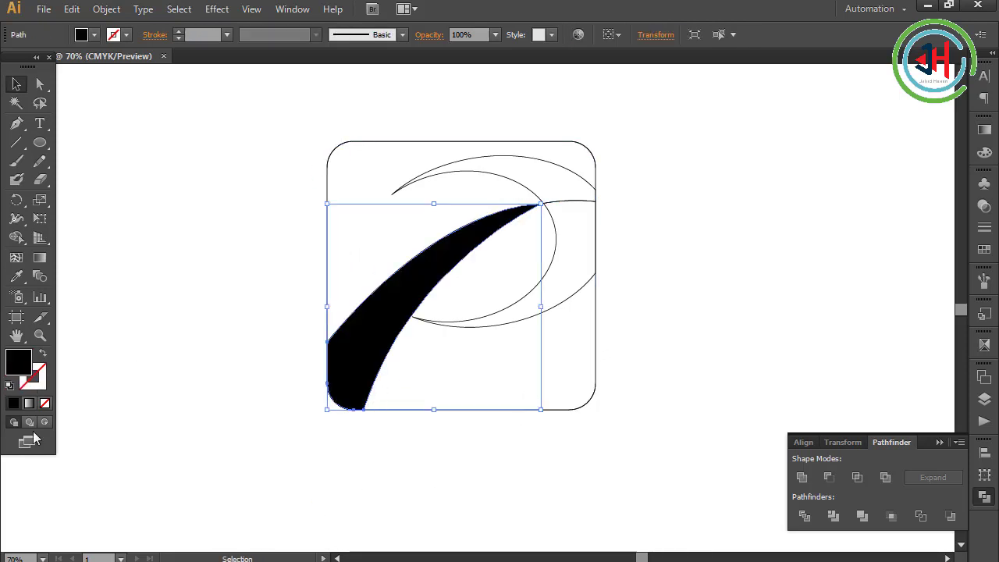
{"action": "left_click", "coordinate": [985, 153]}
{"action": "left_click", "coordinate": [818, 221]}
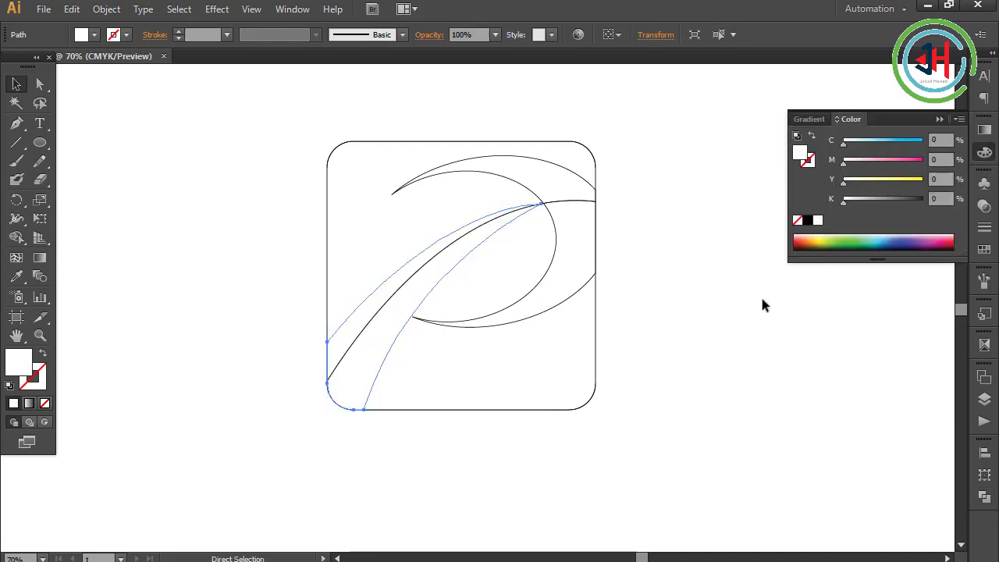
{"action": "left_click", "coordinate": [711, 370]}
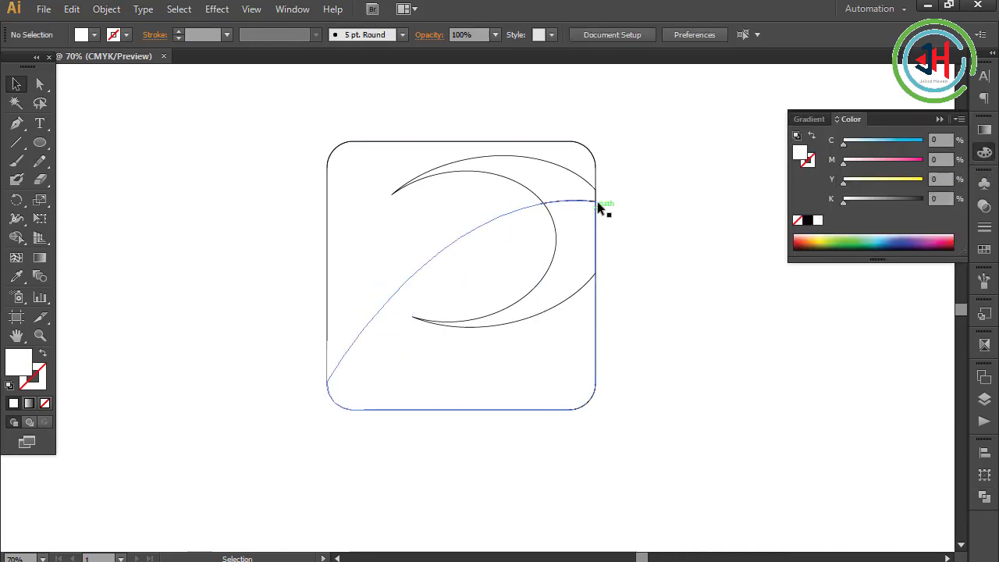
- Try moving the crescent and the square's lower part aside, and undo each move
{"action": "left_click_drag", "start_coordinate": [586, 181], "coordinate": [622, 217]}
{"action": "key", "text": "ctrl+z"}
{"action": "key", "text": "v"}
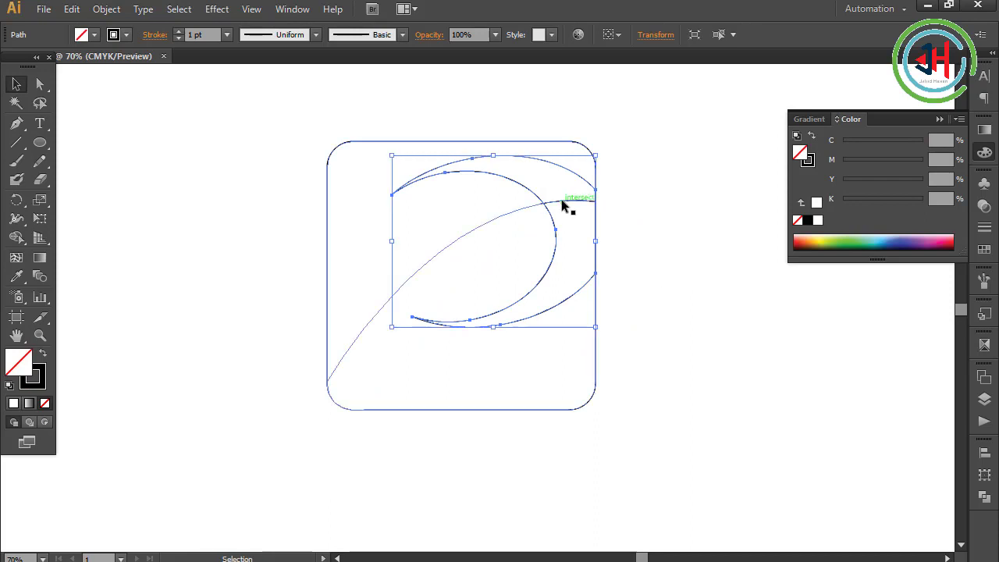
{"action": "left_click", "coordinate": [561, 199]}
{"action": "left_click", "coordinate": [652, 290]}
{"action": "left_click_drag", "start_coordinate": [572, 198], "coordinate": [651, 290]}
{"action": "key", "text": "ctrl+z"}
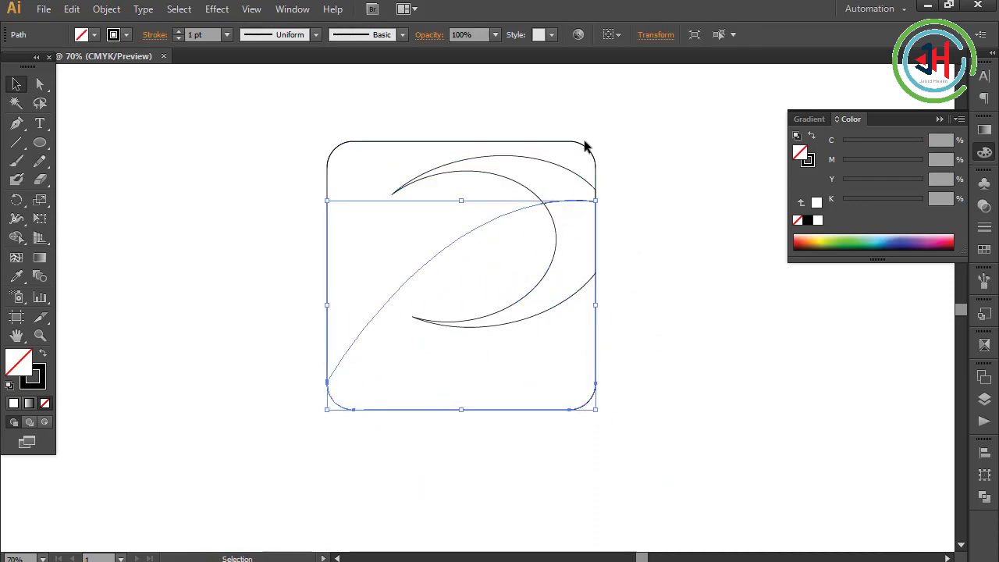
- Try moving the square's upper part and the dividing-curve part aside, undo the moves, and clear the selection
{"action": "left_click_drag", "start_coordinate": [584, 143], "coordinate": [658, 197]}
{"action": "left_click", "coordinate": [716, 288]}
{"action": "key", "text": "ctrl+z"}
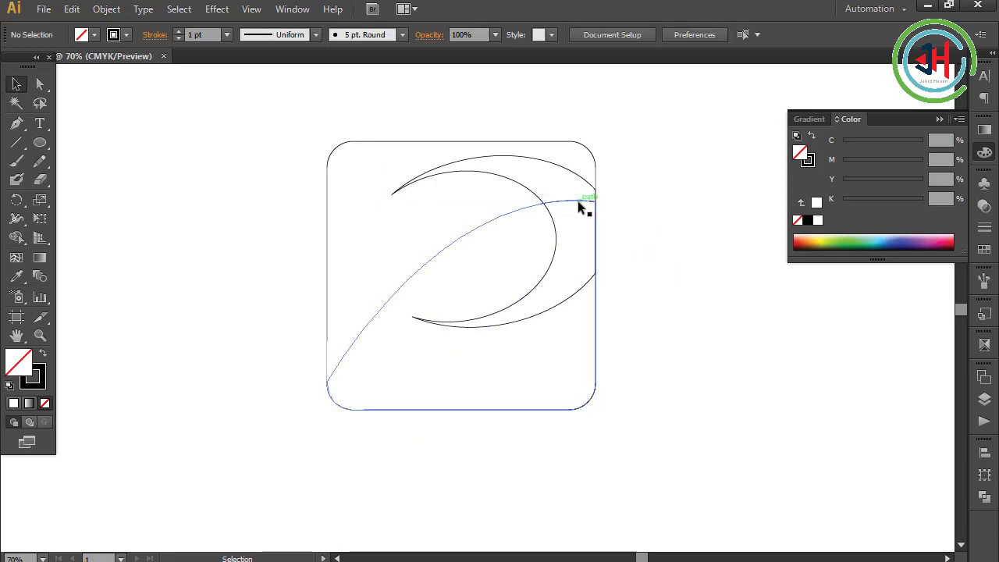
{"action": "left_click_drag", "start_coordinate": [578, 200], "coordinate": [678, 291]}
{"action": "key", "text": "ctrl+z"}
{"action": "key", "text": "ctrl+z"}
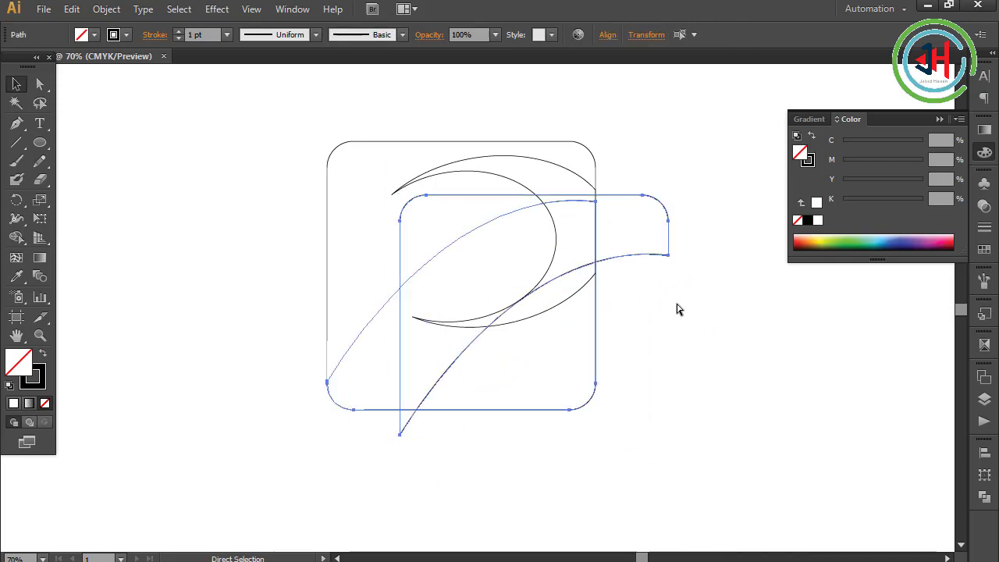
{"action": "key", "text": "ctrl+z"}
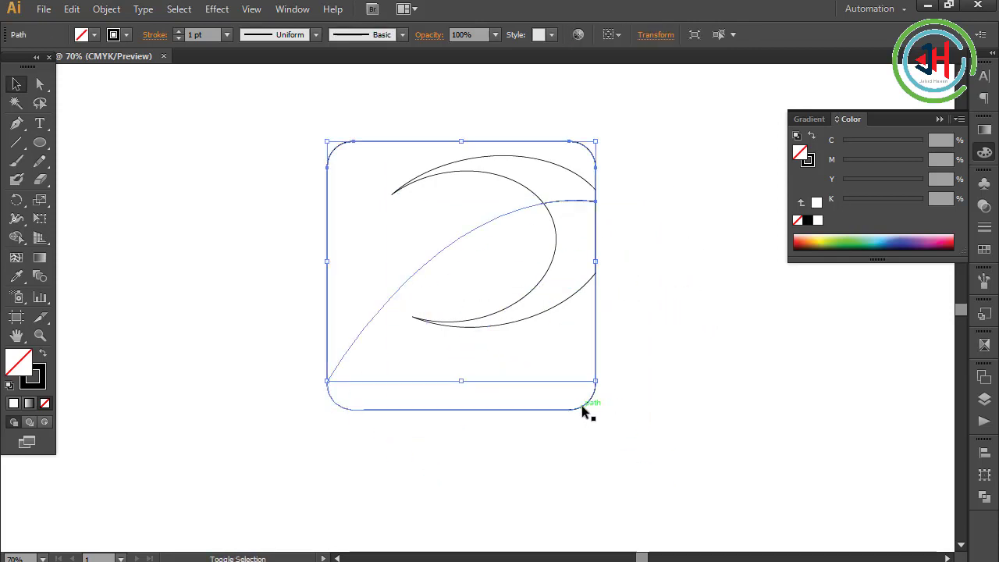
{"action": "left_click", "coordinate": [710, 412]}
- Fill the square's part above the dividing curve with colour #214d69 and leave it without a stroke
{"action": "left_click", "coordinate": [330, 154]}
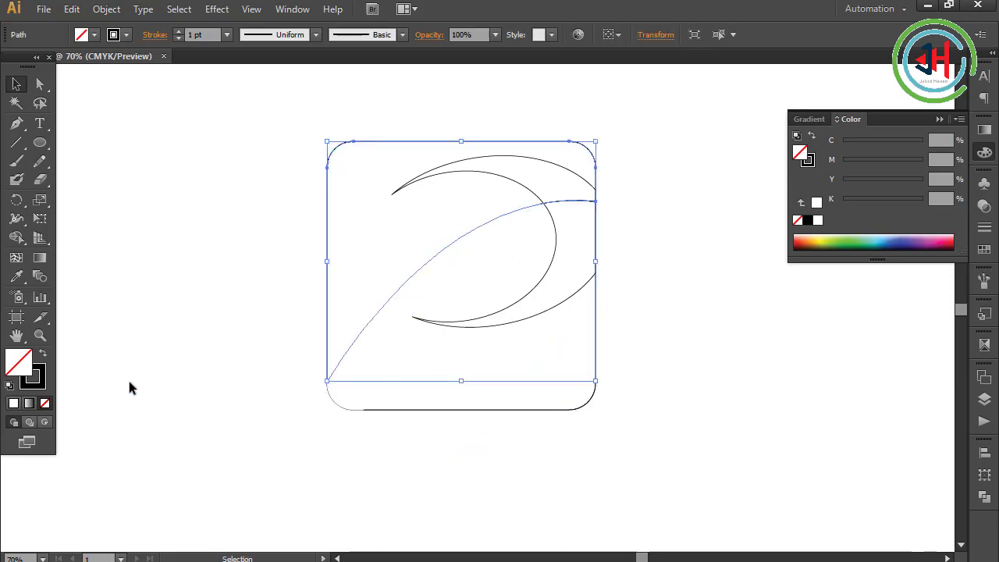
{"action": "left_click", "coordinate": [43, 354]}
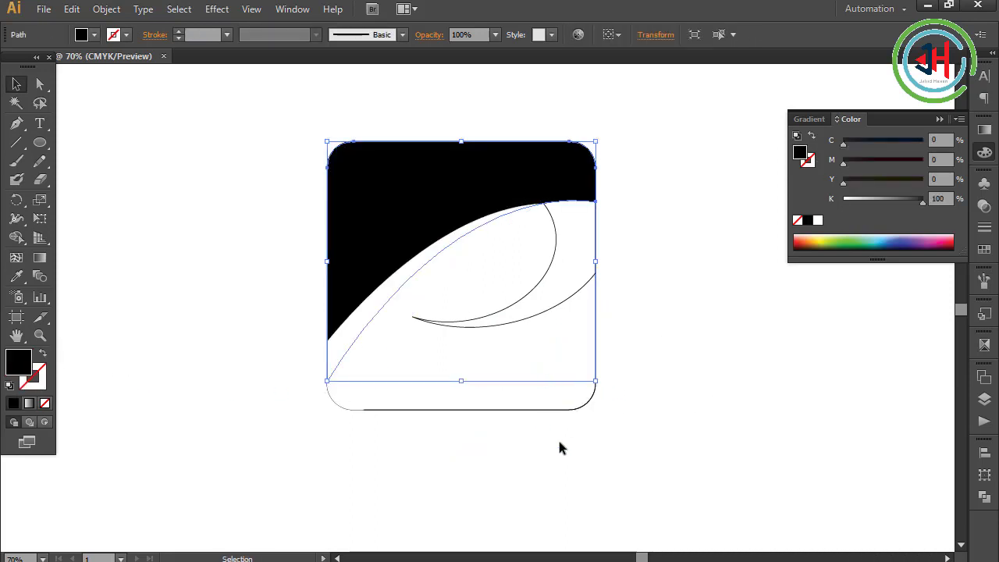
{"action": "double_click", "coordinate": [803, 156]}
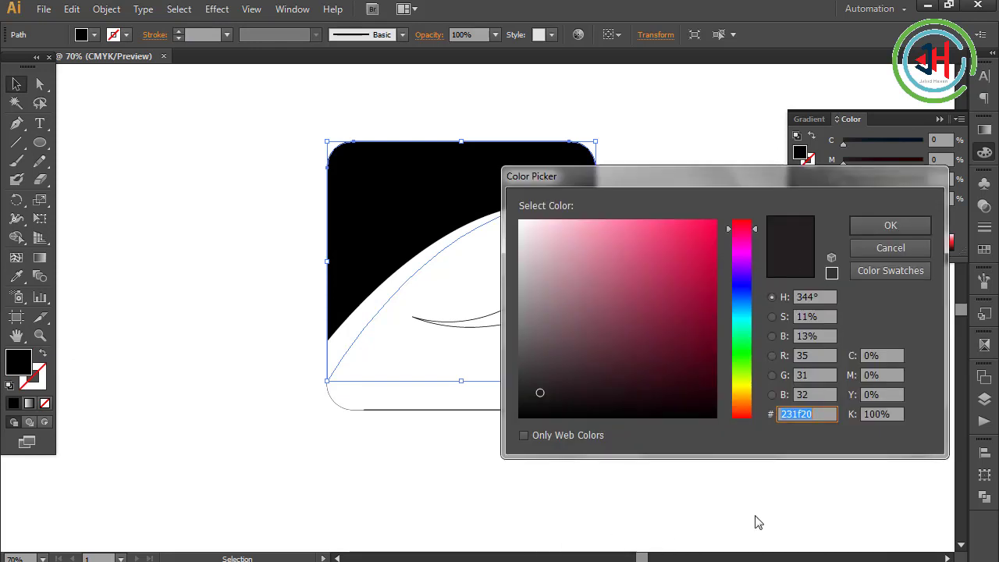
{"action": "type", "text": "214"}
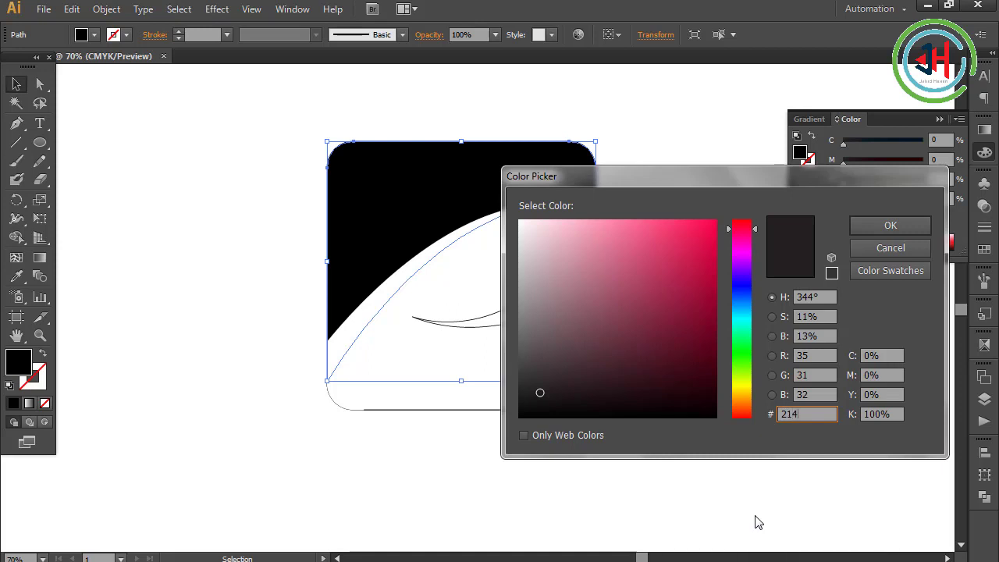
{"action": "type", "text": "d69"}
{"action": "key", "text": "Return"}
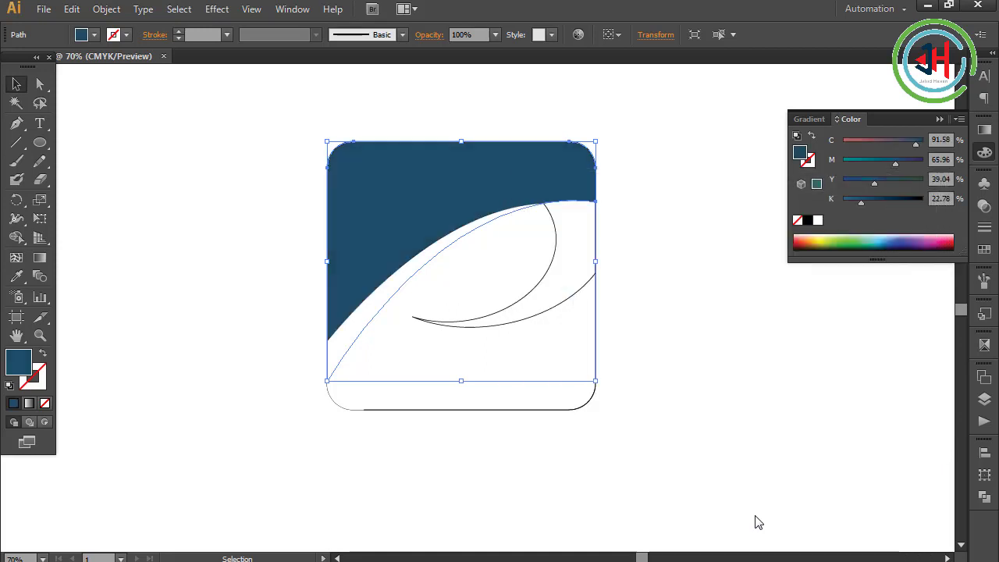
- Fill the square's part below the dividing curve with colour #4f587c and leave it without a stroke
{"action": "left_click", "coordinate": [594, 399]}
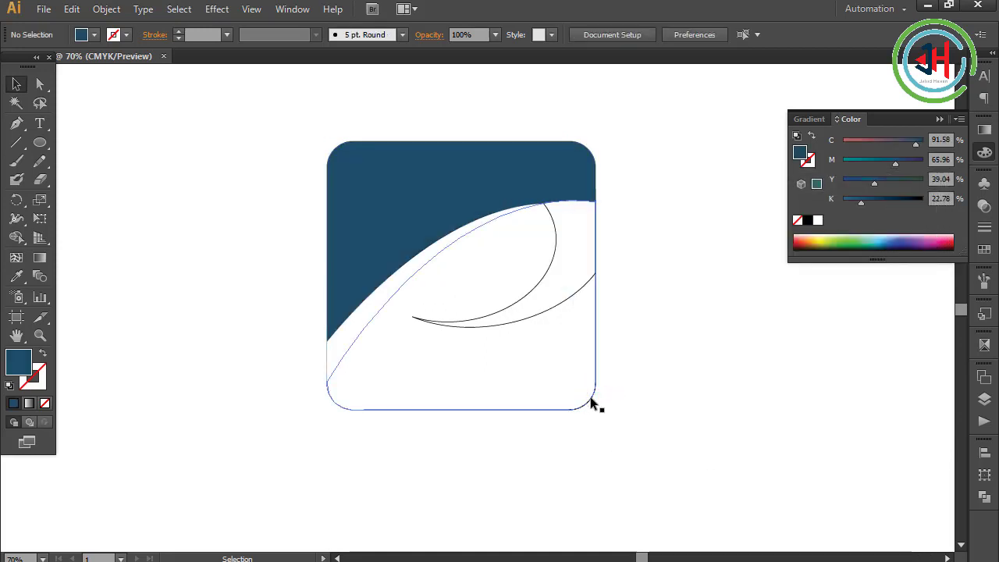
{"action": "left_click", "coordinate": [593, 406]}
{"action": "left_click", "coordinate": [43, 354]}
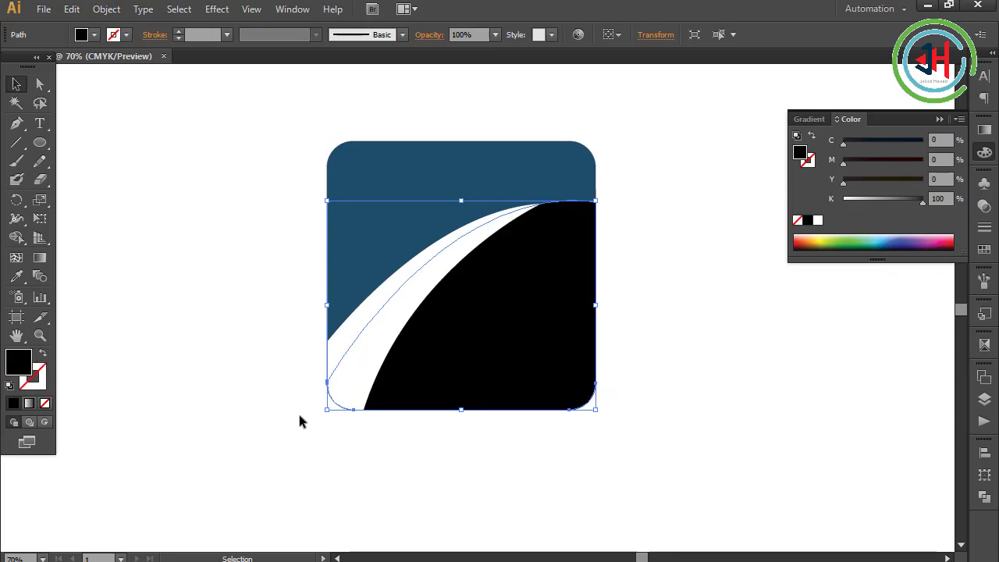
{"action": "double_click", "coordinate": [800, 156]}
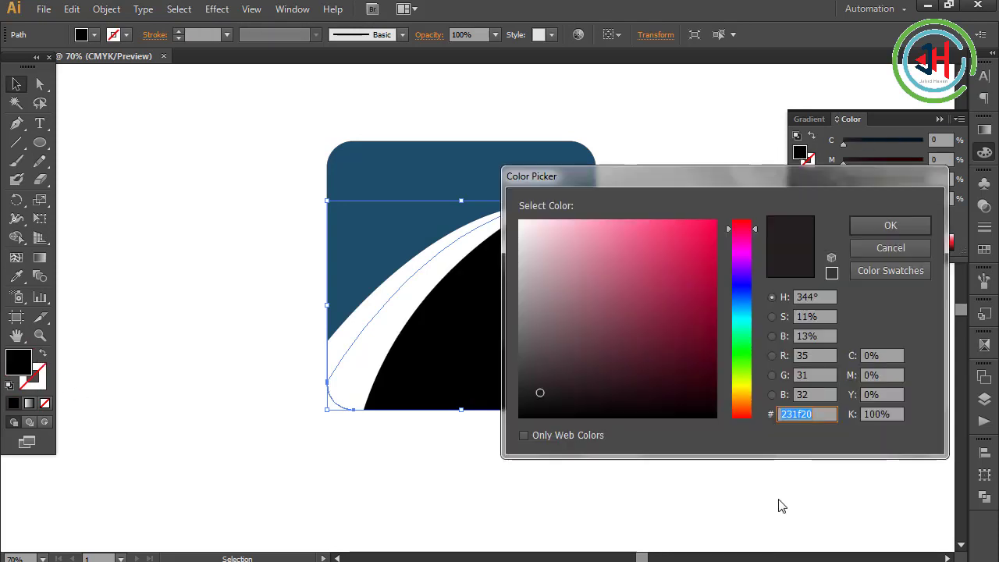
{"action": "type", "text": "4f5"}
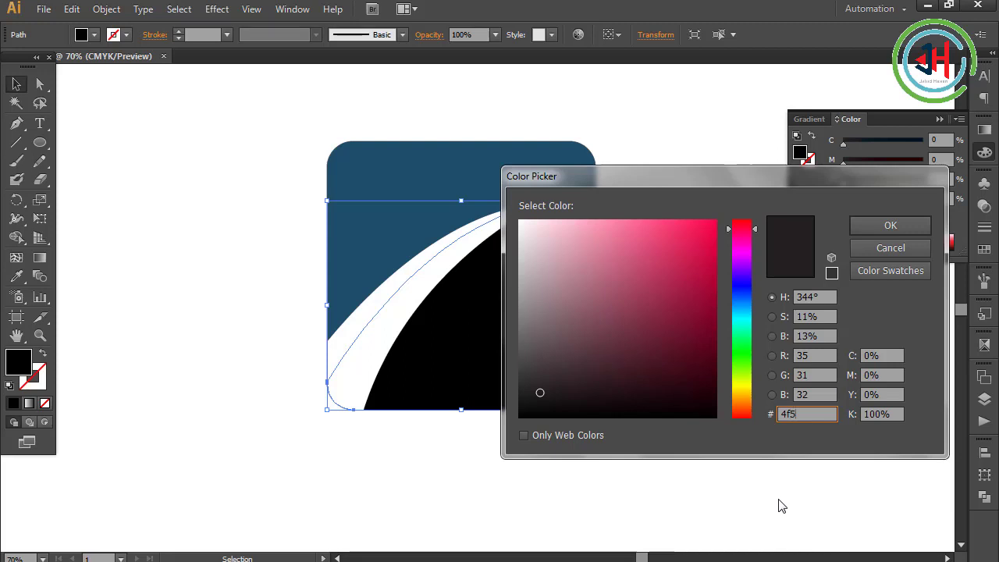
{"action": "type", "text": "87c"}
{"action": "key", "text": "Return"}
{"action": "left_click", "coordinate": [778, 498]}
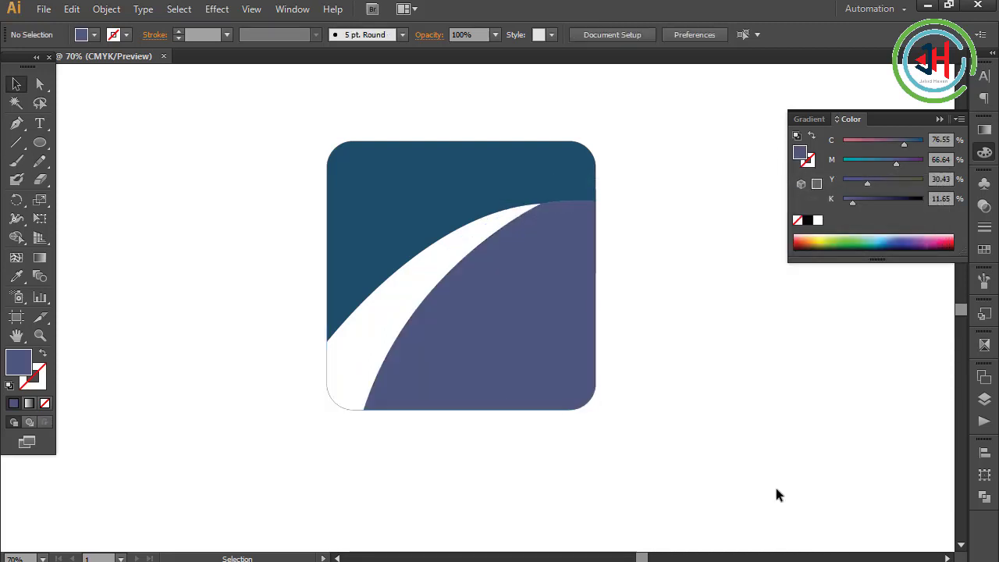
- Fill the crescent that forms the bowl of the P with white and remove its stroke
{"action": "left_click", "coordinate": [549, 235]}
{"action": "left_click", "coordinate": [469, 165], "text": "shift"}
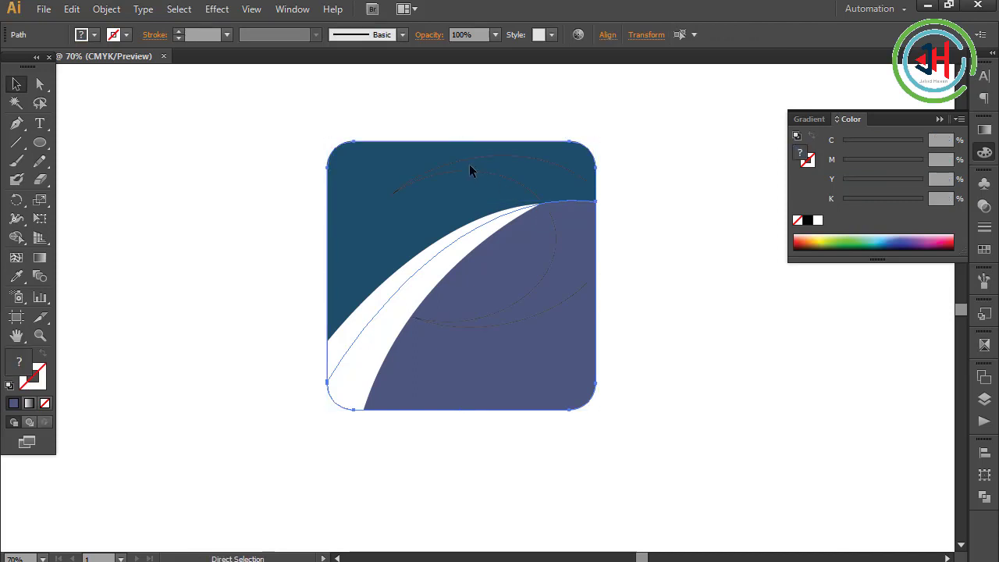
{"action": "left_click", "coordinate": [641, 310]}
{"action": "left_click", "coordinate": [553, 261]}
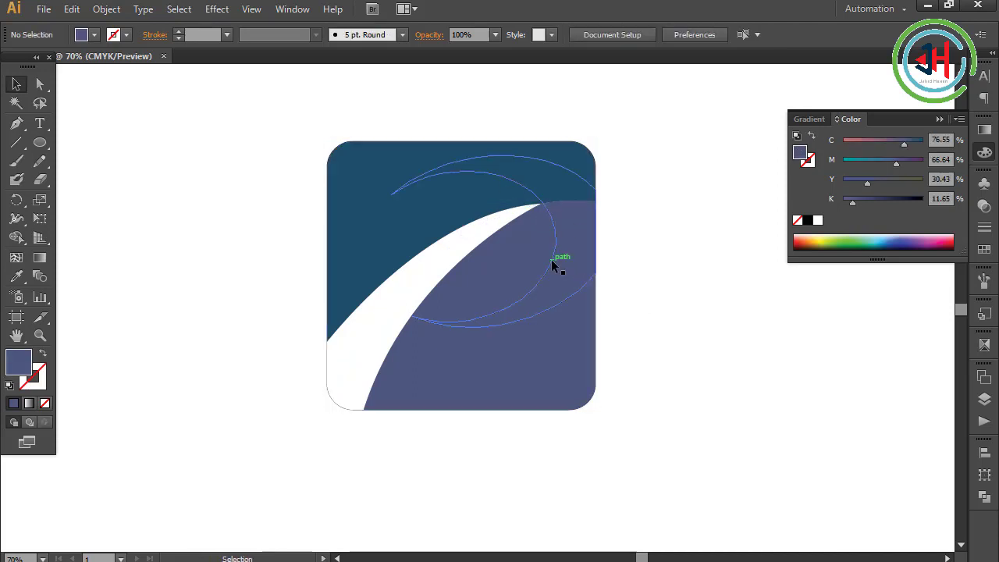
{"action": "left_click", "coordinate": [44, 355]}
{"action": "left_click", "coordinate": [818, 221]}
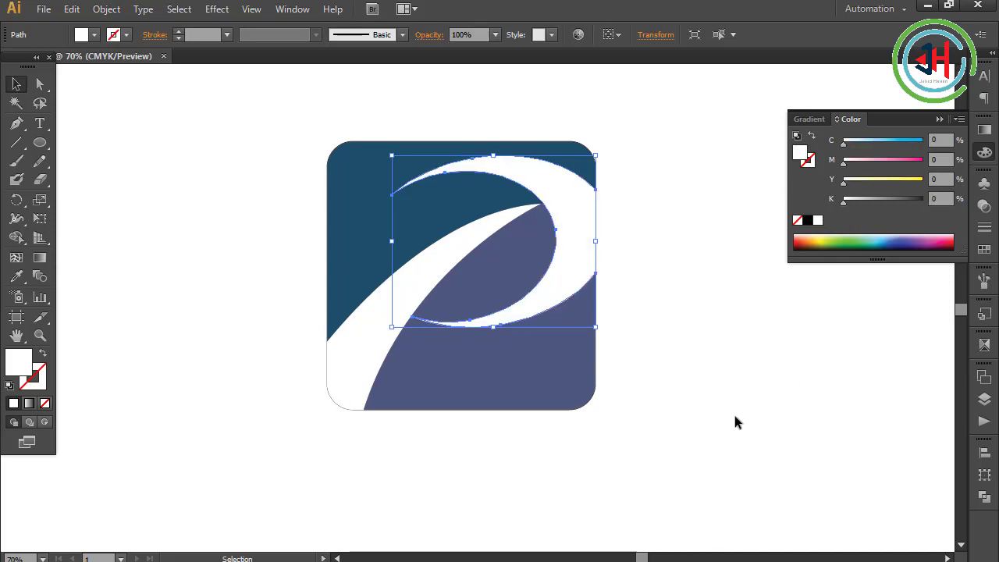
{"action": "left_click", "coordinate": [735, 419]}
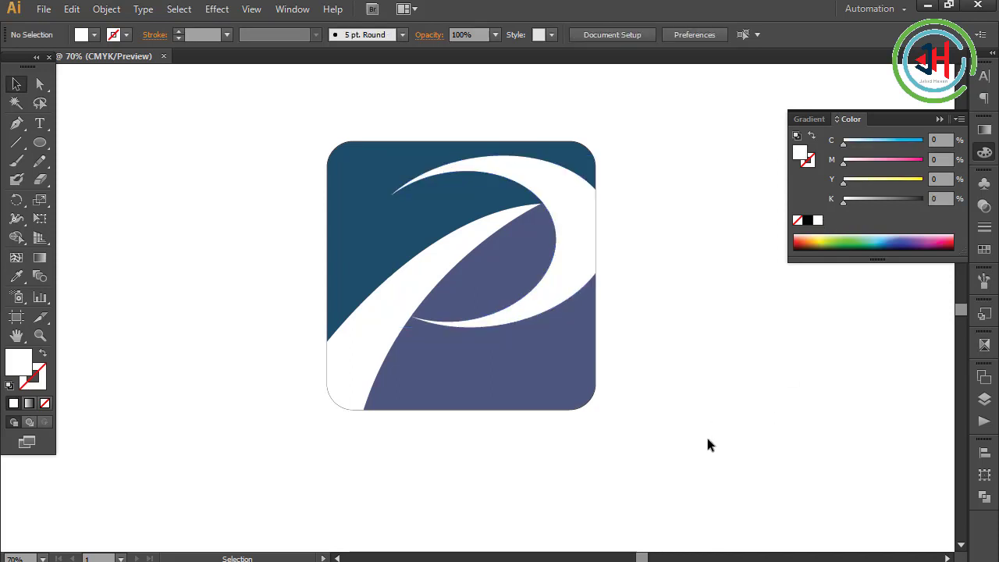
- Try moving the white stem of the P away from the square twice, and undo each move
{"action": "left_click_drag", "start_coordinate": [328, 393], "coordinate": [369, 428]}
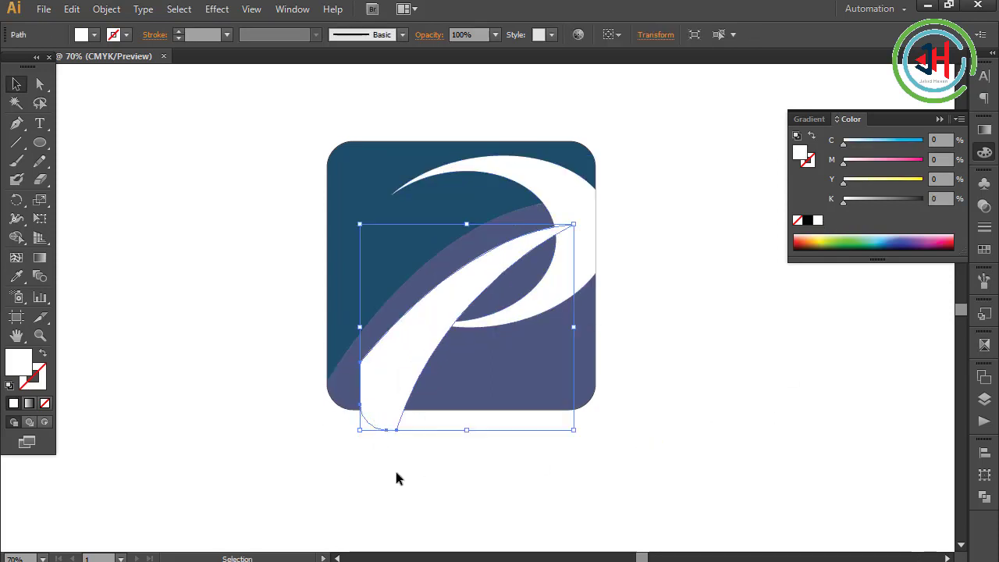
{"action": "key", "text": "ctrl+z"}
{"action": "left_click", "coordinate": [550, 484]}
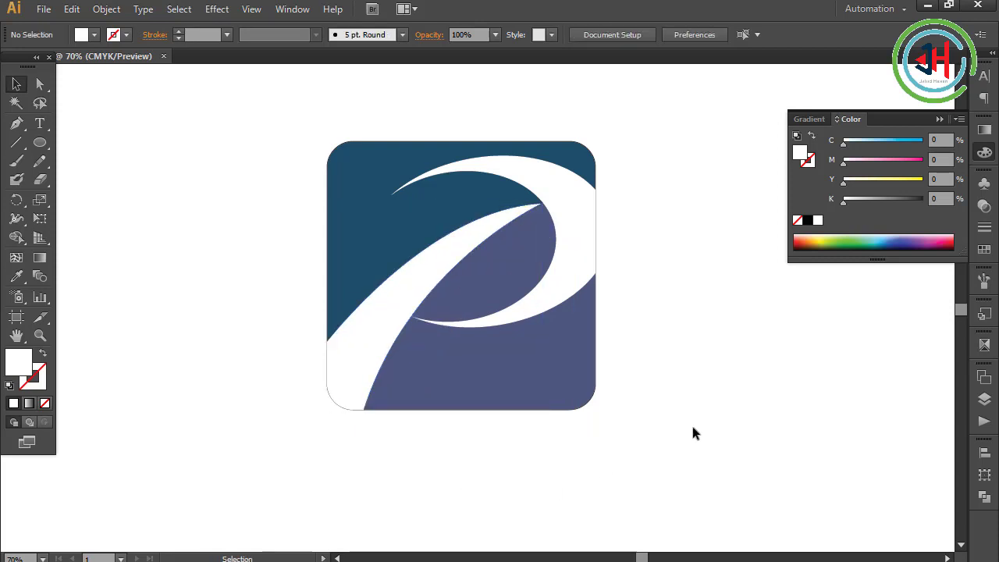
{"action": "left_click_drag", "start_coordinate": [390, 339], "coordinate": [763, 507]}
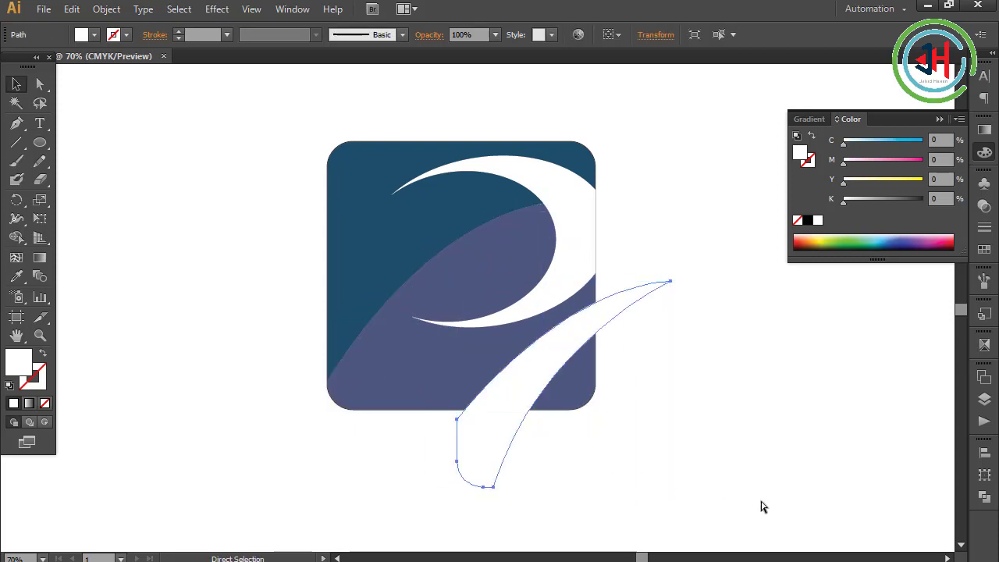
{"action": "key", "text": "ctrl+z"}
{"action": "left_click", "coordinate": [688, 441]}
- Add the text PRINTING below the logo and enlarge it to 216 pt
{"action": "scroll", "coordinate": [695, 427], "scroll_direction": "down", "scroll_amount": 2}
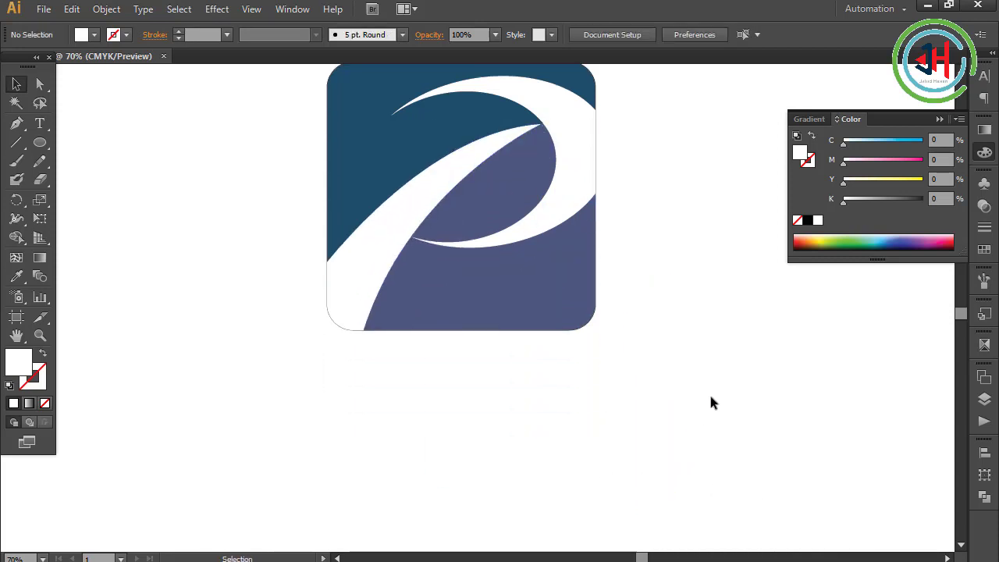
{"action": "left_click", "coordinate": [39, 124]}
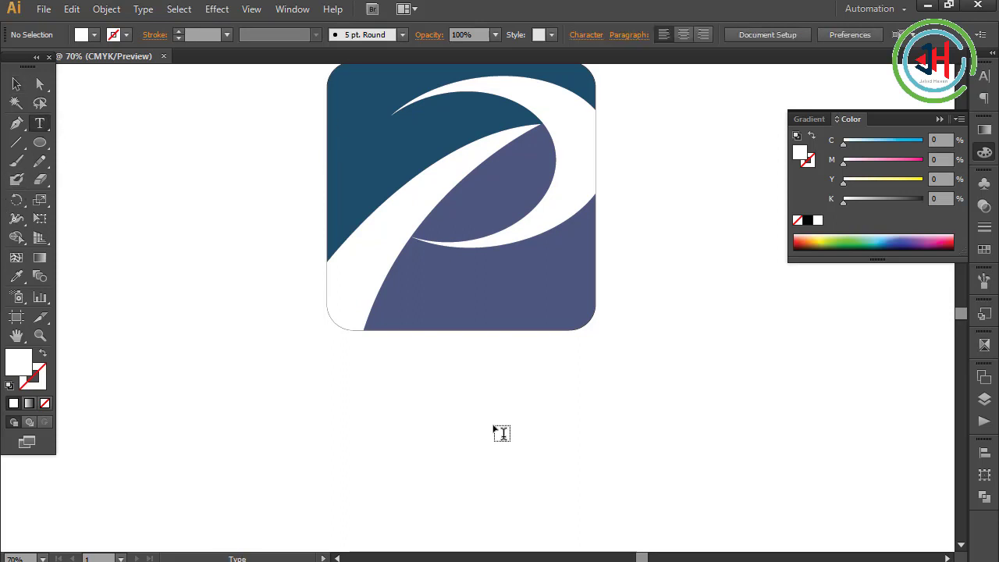
{"action": "left_click", "coordinate": [399, 428]}
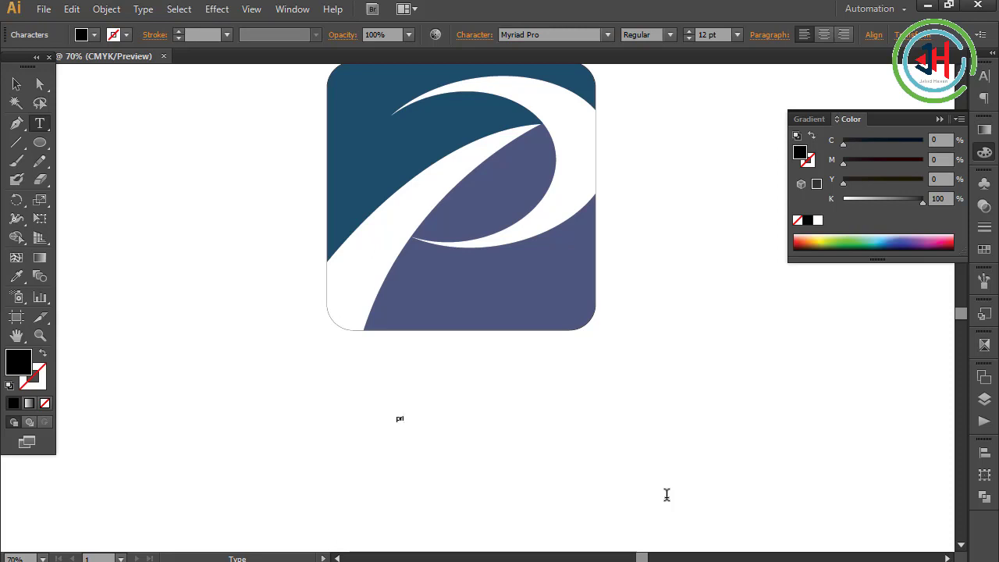
{"action": "key", "text": "Escape"}
{"action": "left_click_drag", "start_coordinate": [407, 421], "coordinate": [466, 419]}
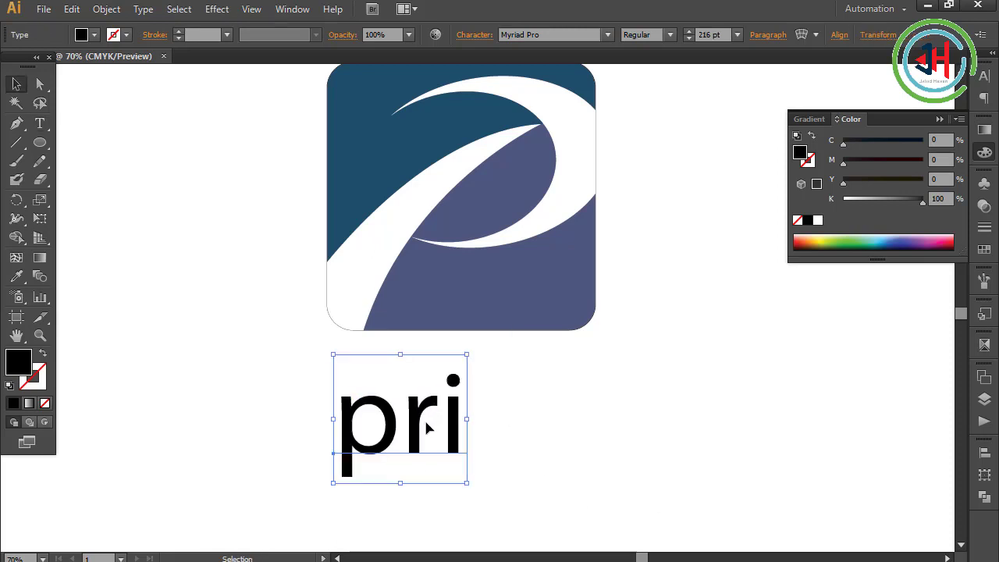
{"action": "double_click", "coordinate": [419, 424]}
{"action": "type", "text": "PRINTING"}
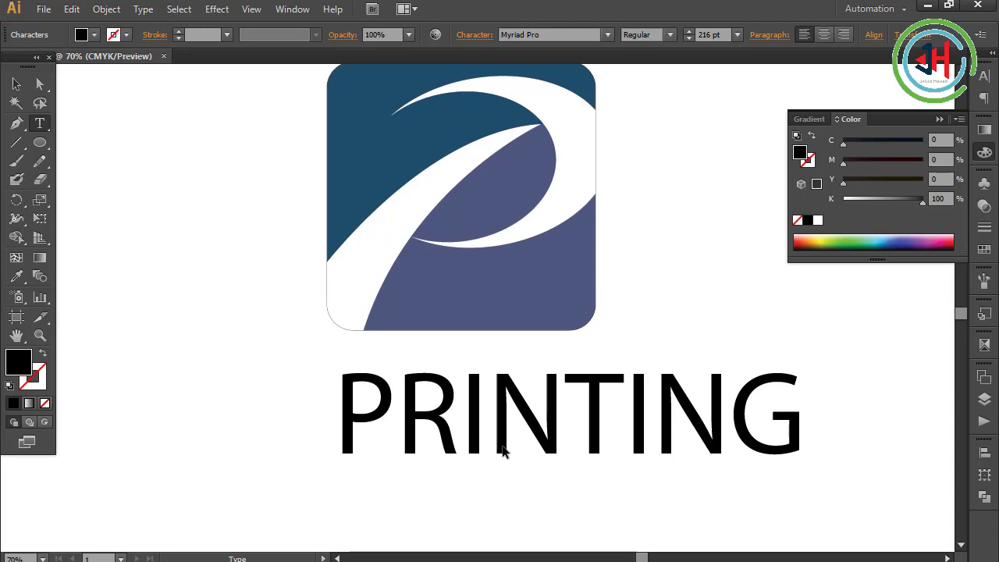
{"action": "key", "text": "Escape"}
- Duplicate the PRINTING text directly beneath itself and change the copy's wording to PRESS
{"action": "scroll", "coordinate": [547, 238], "scroll_direction": "down", "scroll_amount": 5}
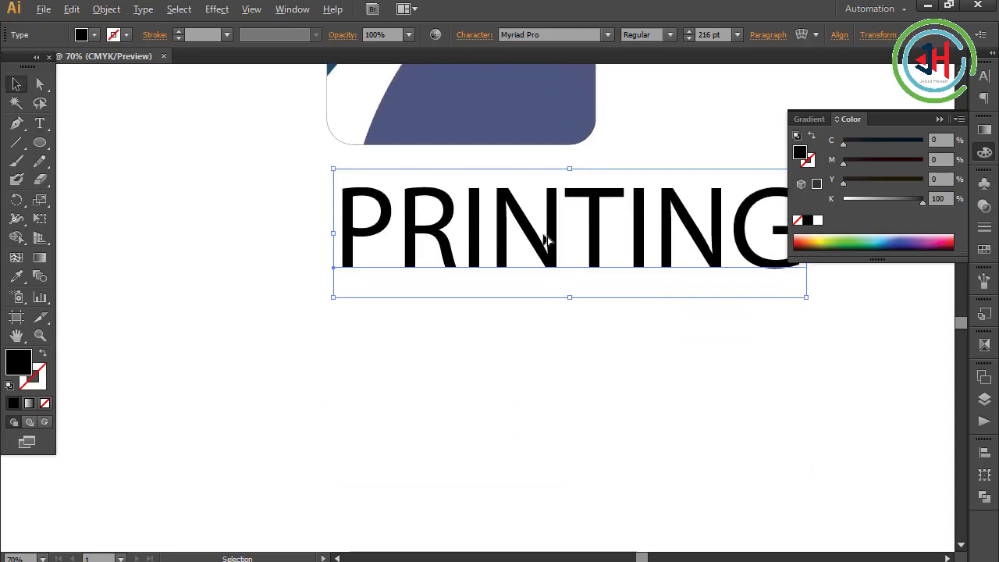
{"action": "left_click_drag", "start_coordinate": [546, 239], "coordinate": [549, 366]}
{"action": "double_click", "coordinate": [548, 365]}
{"action": "type", "text": "PRESS"}
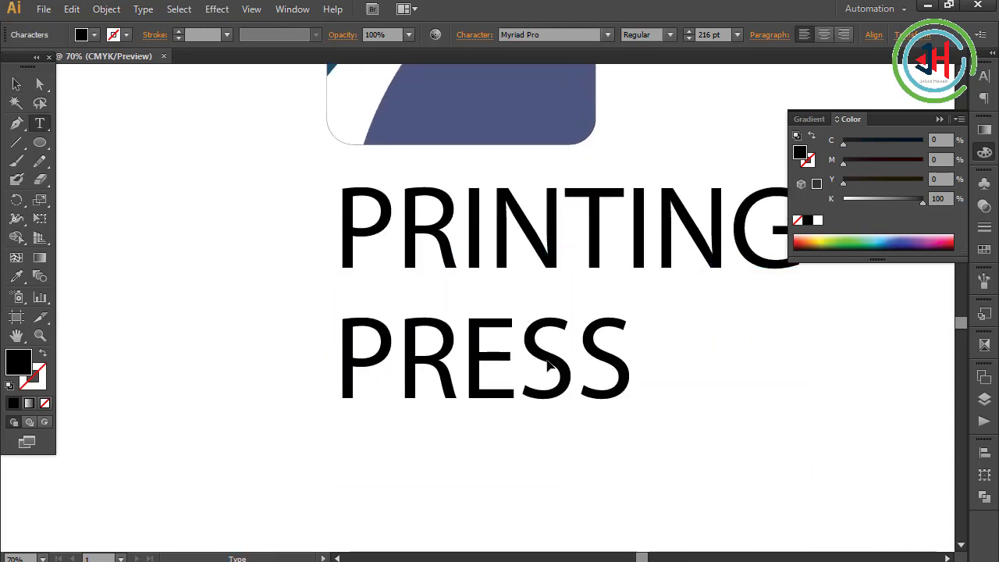
{"action": "key", "text": "Escape"}
- Set both the PRINTING and PRESS texts to the Arial font in the Bold style
{"action": "scroll", "coordinate": [637, 317], "scroll_direction": "down", "scroll_amount": 2}
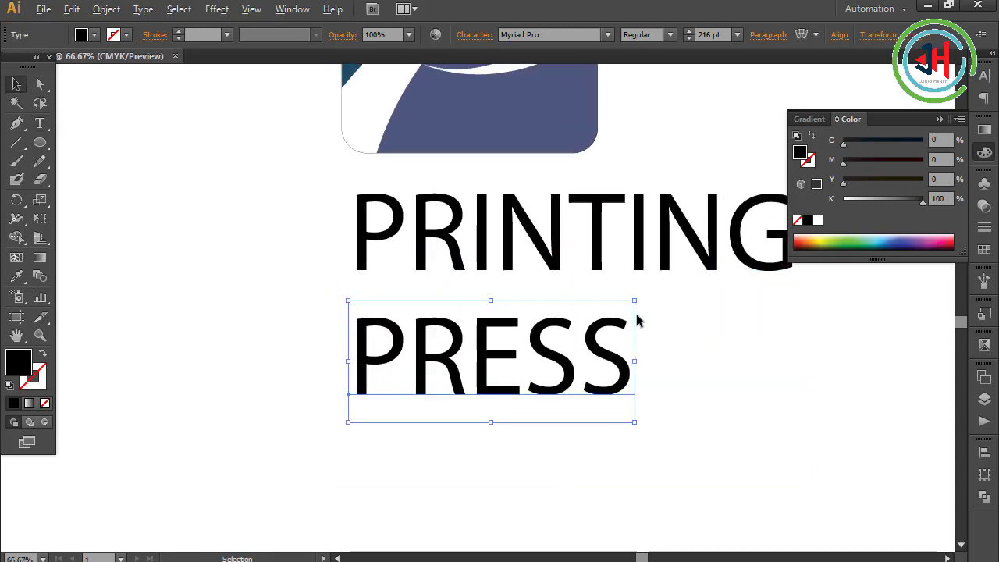
{"action": "scroll", "coordinate": [733, 321], "scroll_direction": "right", "scroll_amount": 4}
{"action": "scroll", "coordinate": [601, 344], "scroll_direction": "up", "scroll_amount": 5}
{"action": "left_click", "coordinate": [513, 419], "text": "shift"}
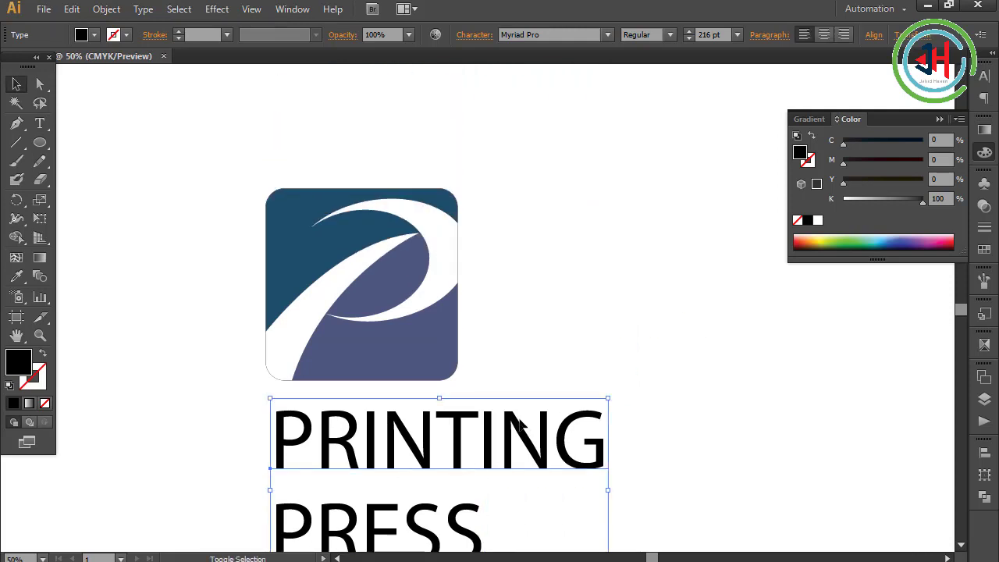
{"action": "scroll", "coordinate": [512, 419], "scroll_direction": "down", "scroll_amount": 1}
{"action": "left_click", "coordinate": [556, 33]}
{"action": "type", "text": "Arial"}
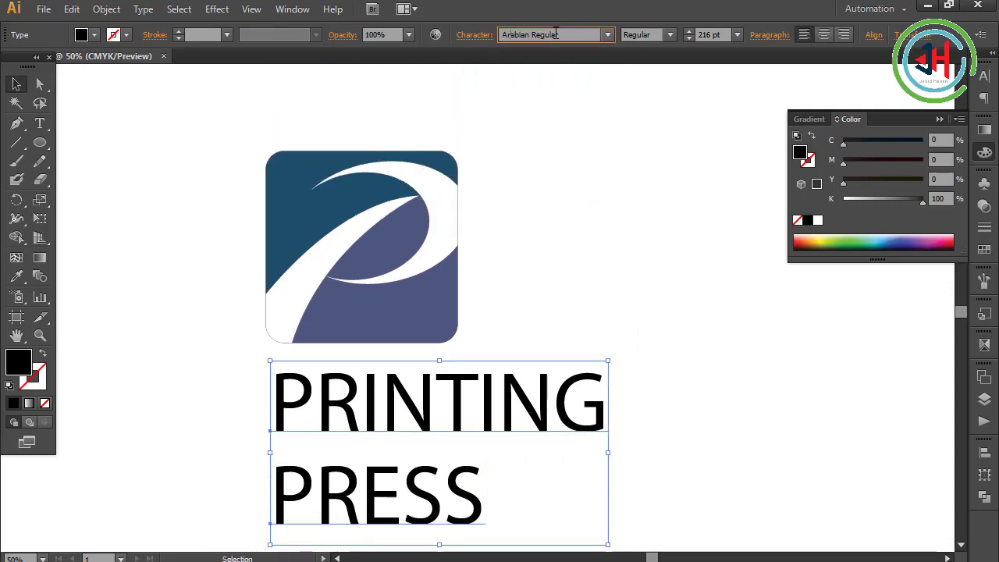
{"action": "key", "text": "Return"}
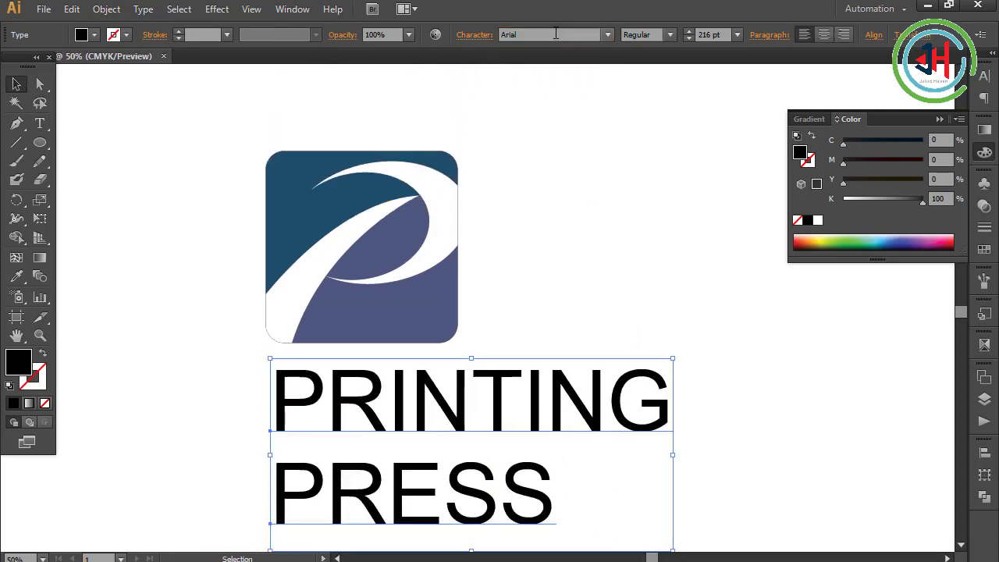
{"action": "left_click", "coordinate": [670, 34]}
{"action": "left_click", "coordinate": [671, 99]}
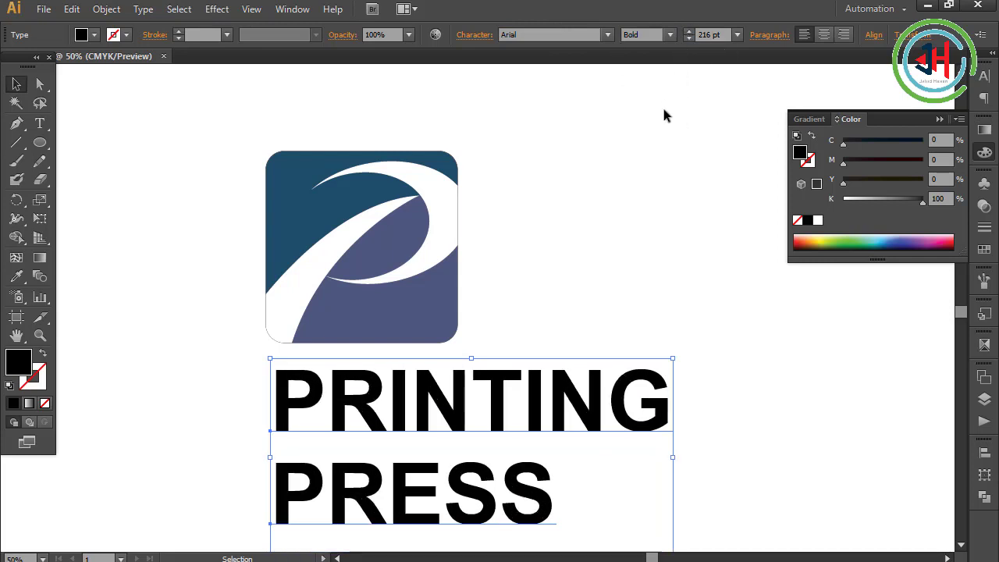
{"action": "left_click", "coordinate": [708, 485]}
- Scale the PRINTING text down to about 69 pt and place it beside the stem along the square's lower edge
{"action": "left_click_drag", "start_coordinate": [406, 410], "coordinate": [446, 312]}
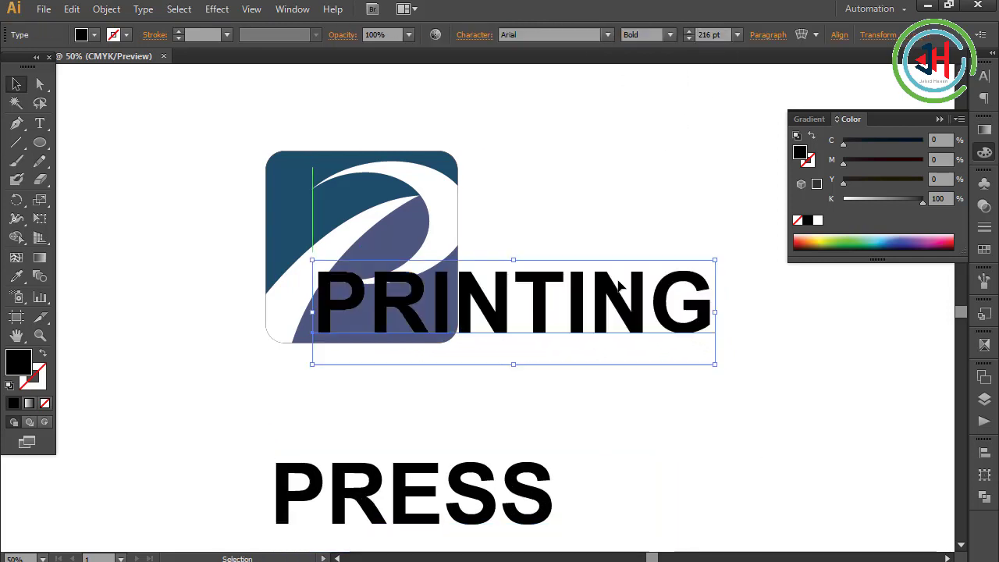
{"action": "left_click_drag", "start_coordinate": [717, 262], "coordinate": [458, 328]}
{"action": "key", "text": "ctrl+plus"}
{"action": "key", "text": "ctrl+plus"}
{"action": "key", "text": "ctrl+plus"}
{"action": "left_click_drag", "start_coordinate": [375, 362], "coordinate": [356, 314]}
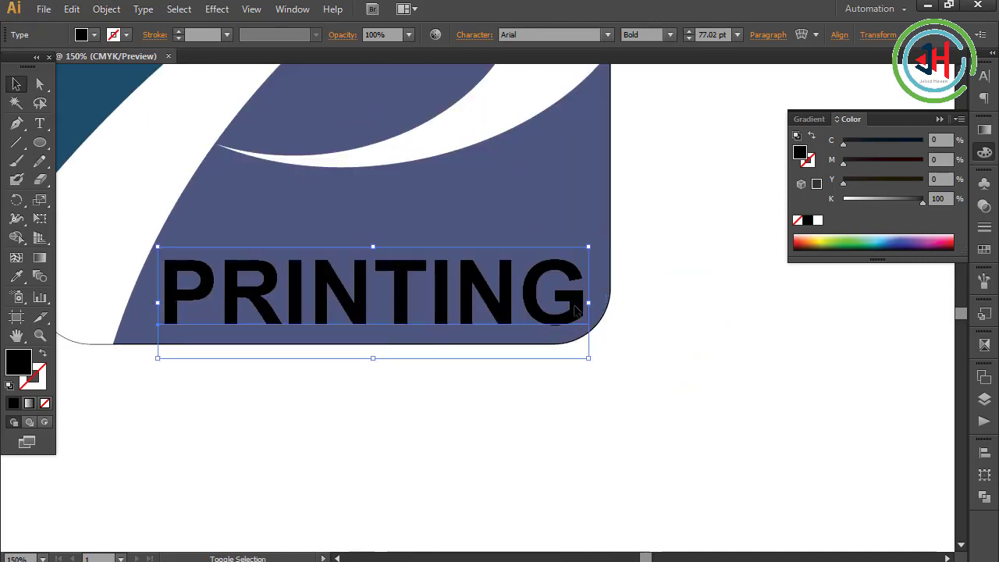
{"action": "left_click_drag", "start_coordinate": [588, 303], "coordinate": [546, 303]}
{"action": "left_click", "coordinate": [457, 396]}
{"action": "left_click_drag", "start_coordinate": [353, 313], "coordinate": [348, 312]}
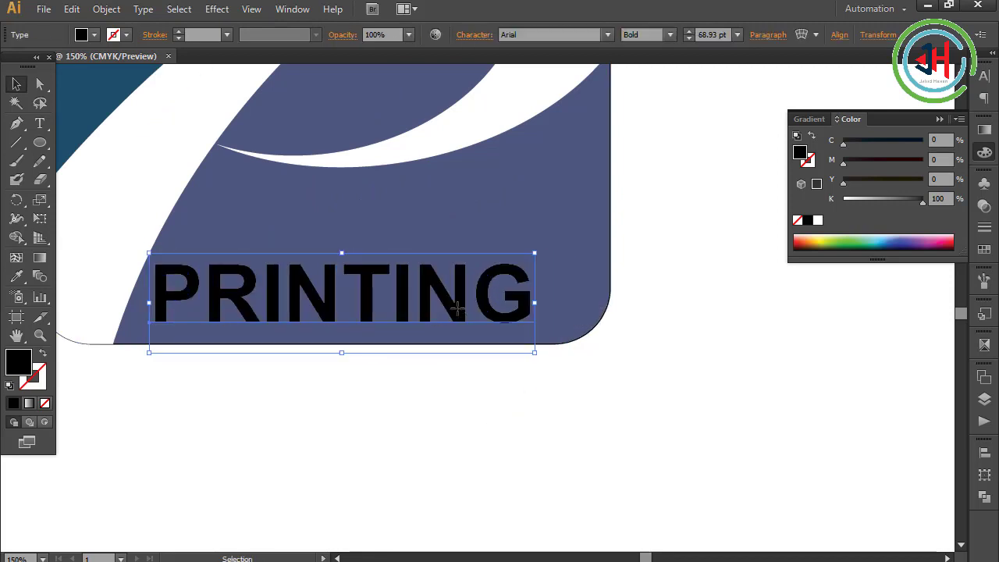
- Scale the PRINTING text down to about 61 pt, position it just above the square's lower edge and fill it white
{"action": "left_click_drag", "start_coordinate": [458, 306], "coordinate": [468, 348]}
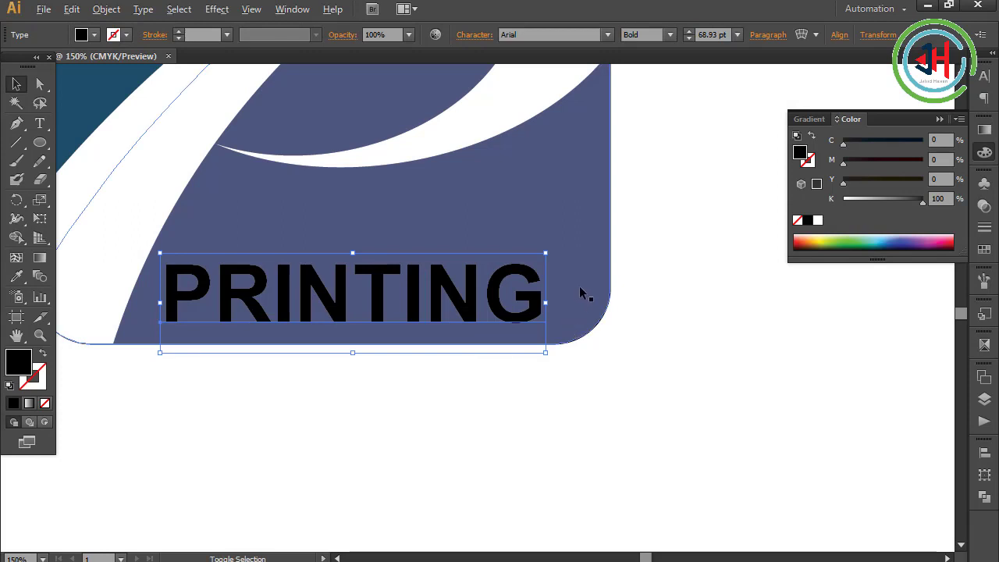
{"action": "left_click_drag", "start_coordinate": [544, 303], "coordinate": [525, 303]}
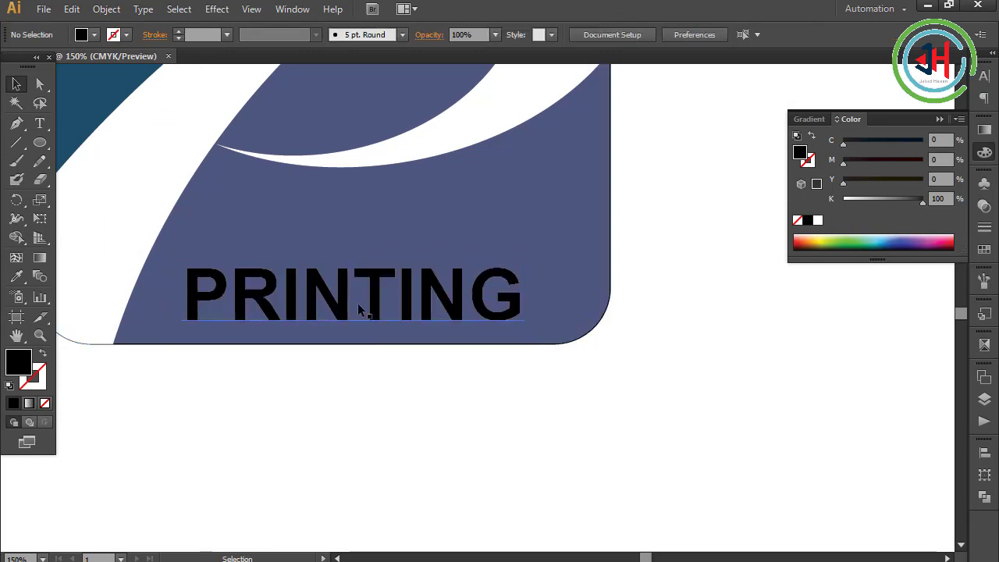
{"action": "left_click_drag", "start_coordinate": [357, 303], "coordinate": [359, 311]}
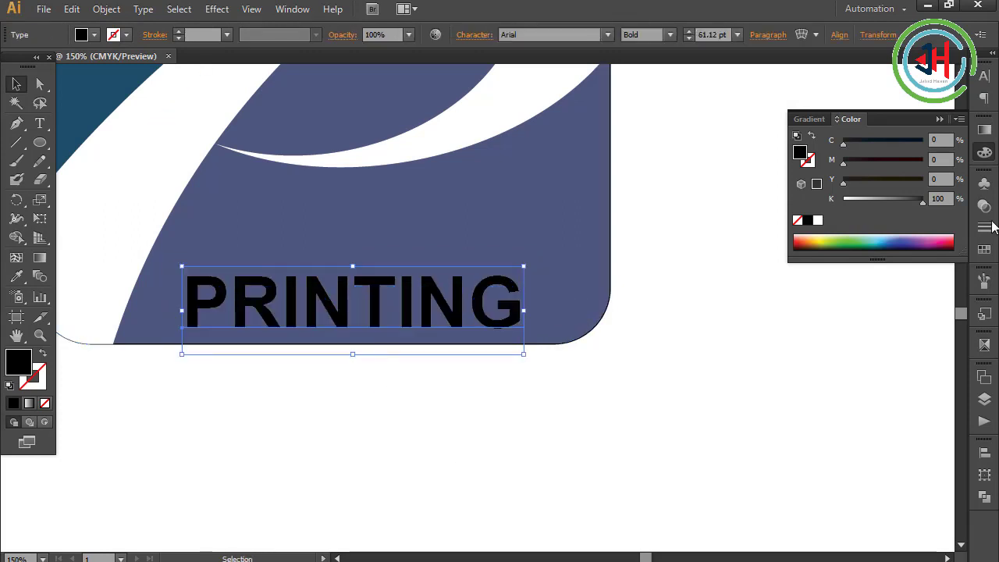
{"action": "left_click", "coordinate": [818, 220]}
- Move the PRESS text up directly beneath the rounded square and scale it down to about 135 pt
{"action": "scroll", "coordinate": [452, 341], "scroll_direction": "down", "scroll_amount": 2}
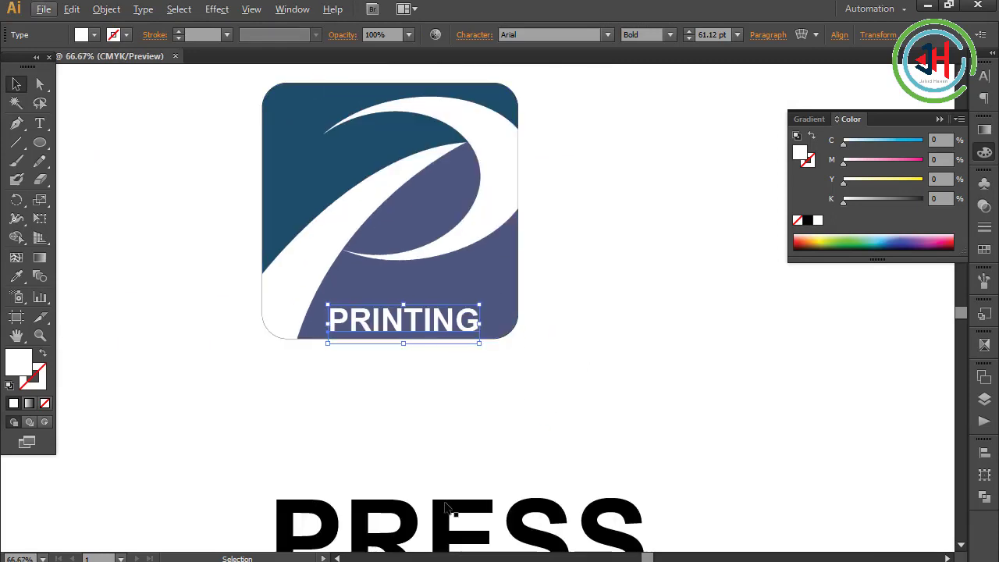
{"action": "left_click_drag", "start_coordinate": [447, 508], "coordinate": [422, 369]}
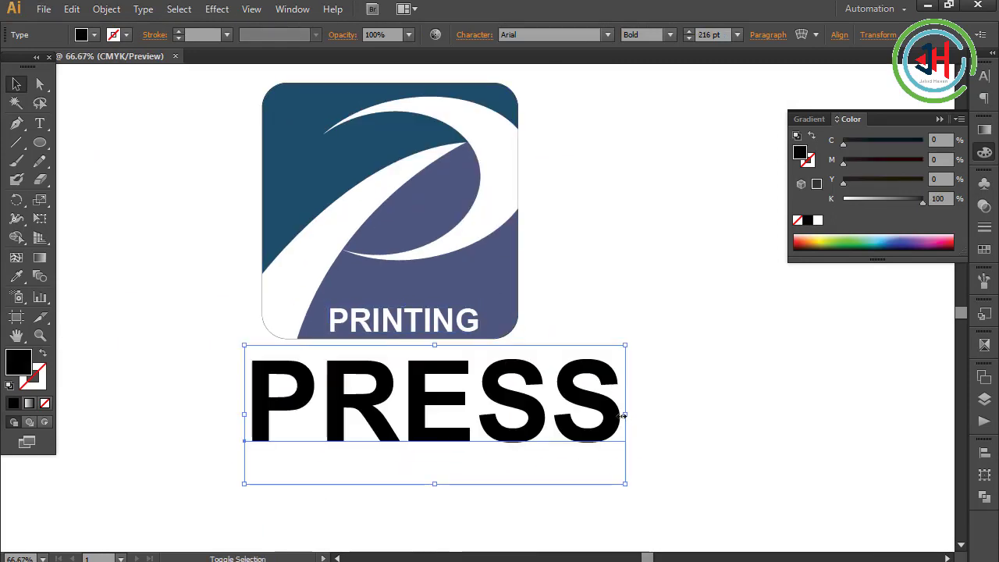
{"action": "left_click_drag", "start_coordinate": [625, 416], "coordinate": [554, 415]}
{"action": "left_click", "coordinate": [566, 439]}
{"action": "left_click_drag", "start_coordinate": [423, 409], "coordinate": [393, 380]}
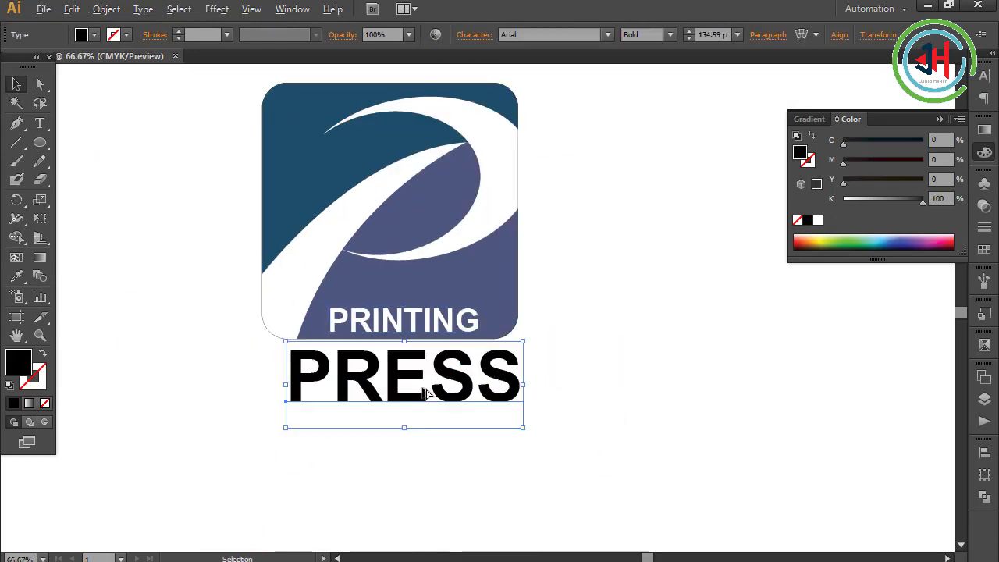
- Scale the PRESS text down to about 56 pt and line its left edge up with PRINTING, just below the square
{"action": "scroll", "coordinate": [425, 394], "scroll_direction": "up", "scroll_amount": 1}
{"action": "scroll", "coordinate": [383, 375], "scroll_direction": "up", "scroll_amount": 1}
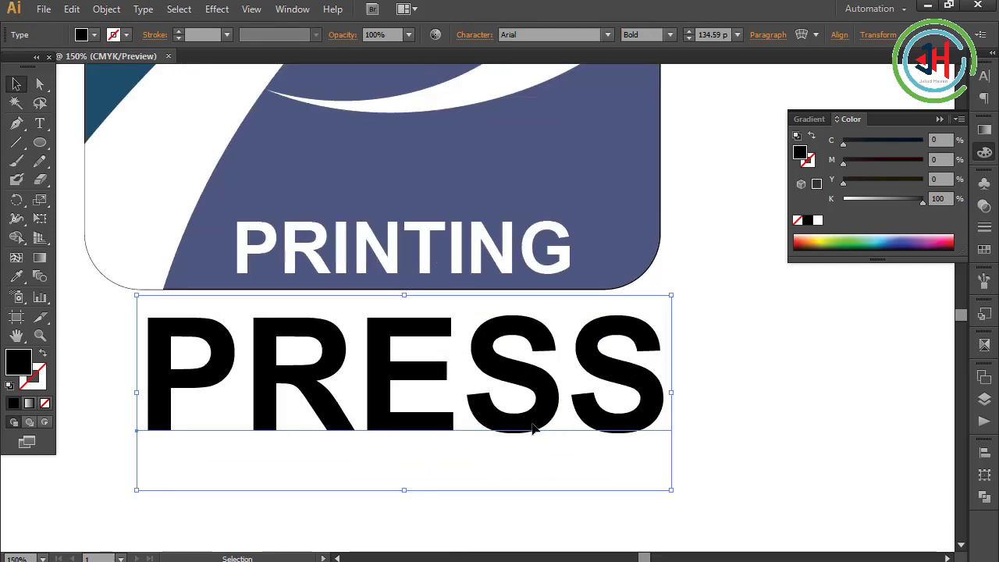
{"action": "key", "text": "alt"}
{"action": "left_click_drag", "start_coordinate": [670, 393], "coordinate": [565, 394]}
{"action": "left_click_drag", "start_coordinate": [389, 415], "coordinate": [378, 374]}
{"action": "left_click_drag", "start_coordinate": [550, 351], "coordinate": [455, 343]}
{"action": "left_click_drag", "start_coordinate": [299, 358], "coordinate": [299, 335]}
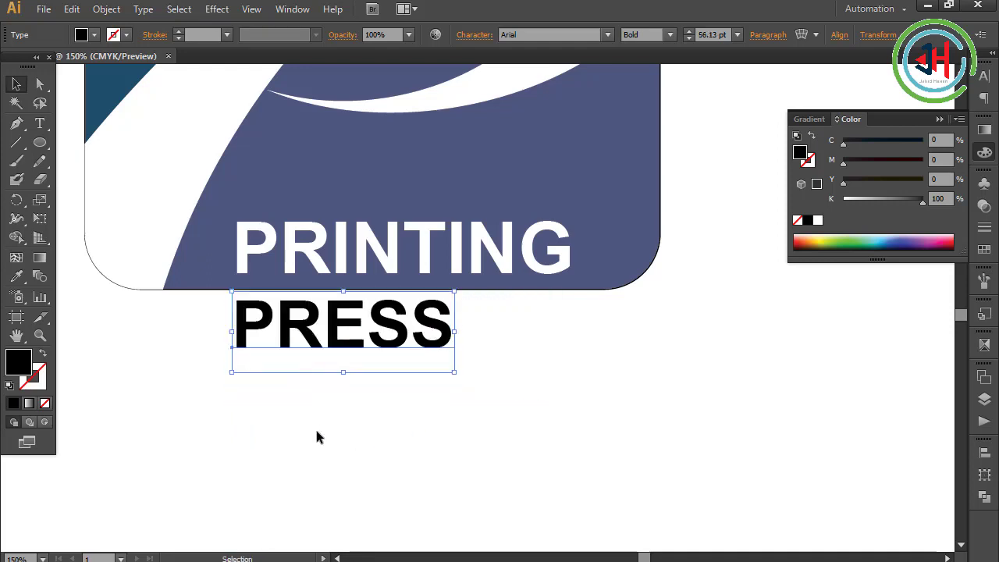
{"action": "left_click", "coordinate": [251, 262], "text": "shift"}
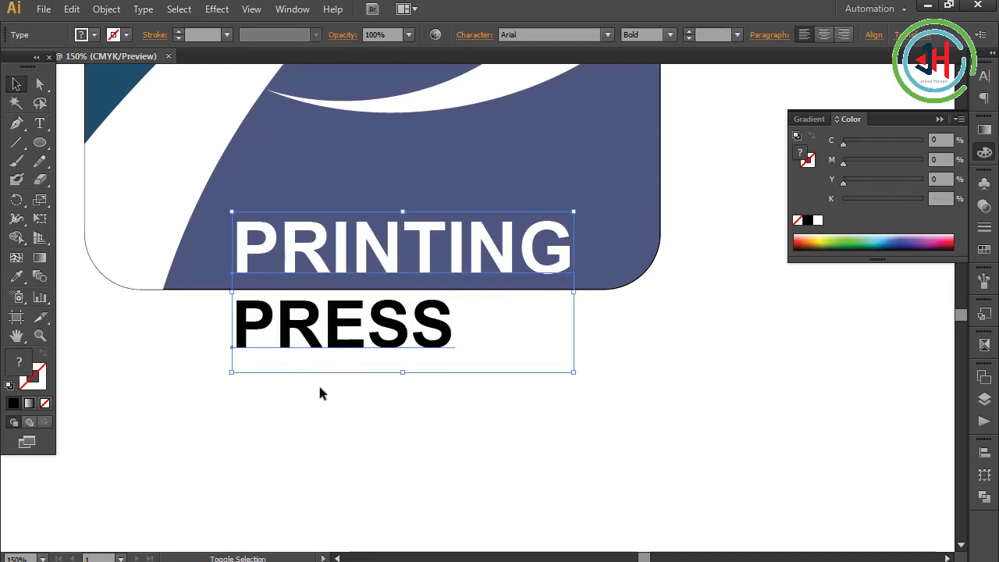
{"action": "left_click", "coordinate": [877, 38]}
{"action": "left_click", "coordinate": [549, 422]}
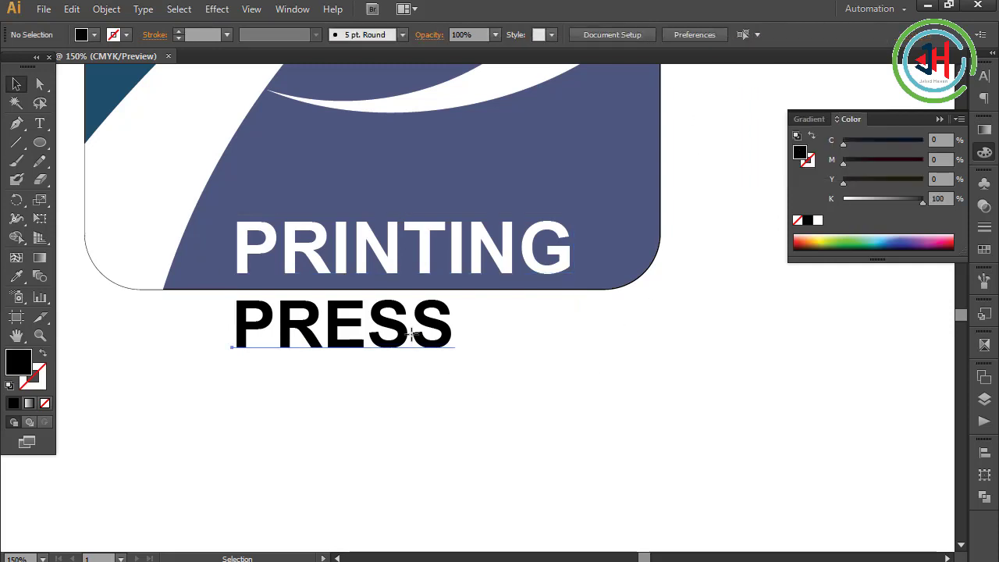
- Widen the tracking of the PRESS text to 460 so it spans the width of PRINTING
{"action": "left_click", "coordinate": [411, 334]}
{"action": "key", "text": "alt+Right"}
{"action": "key", "text": "alt+Right"}
{"action": "key", "text": "alt+Right"}
{"action": "key", "text": "alt+Right"}
{"action": "key", "text": "alt+Right"}
{"action": "key", "text": "alt+Right"}
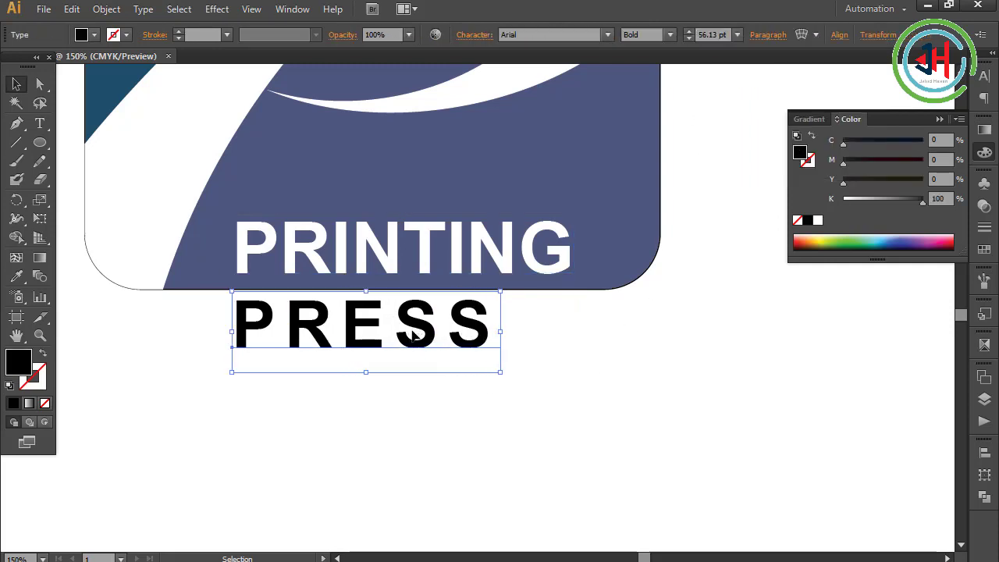
{"action": "left_click", "coordinate": [984, 76]}
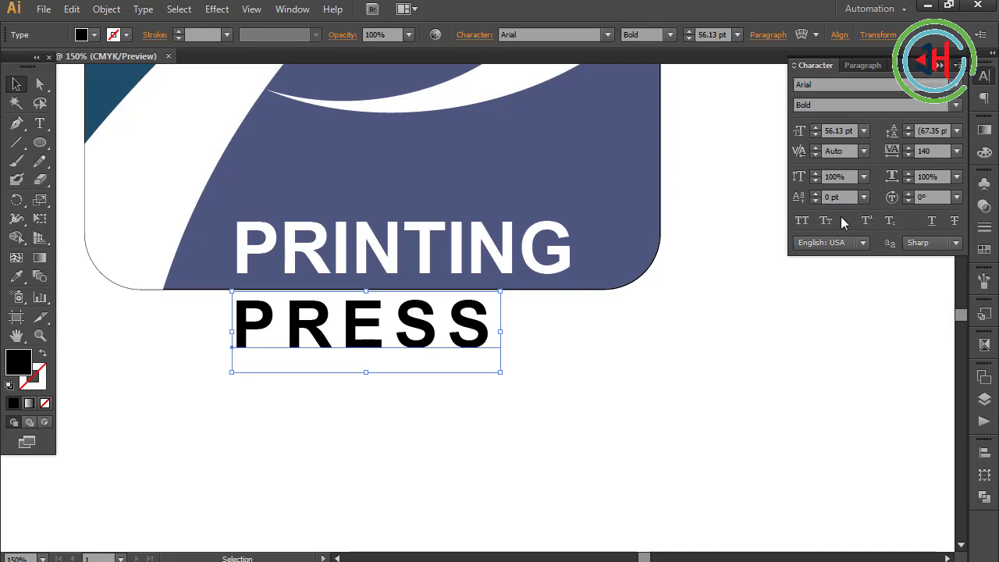
{"action": "key", "text": "alt+Right"}
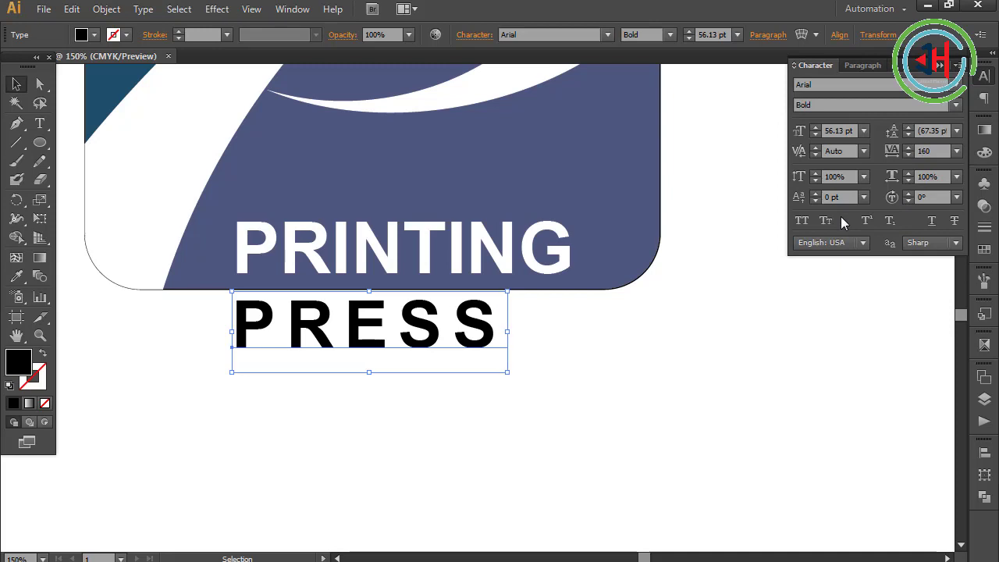
{"action": "left_click", "coordinate": [932, 150]}
{"action": "key", "text": "Up"}
{"action": "key", "text": "Up"}
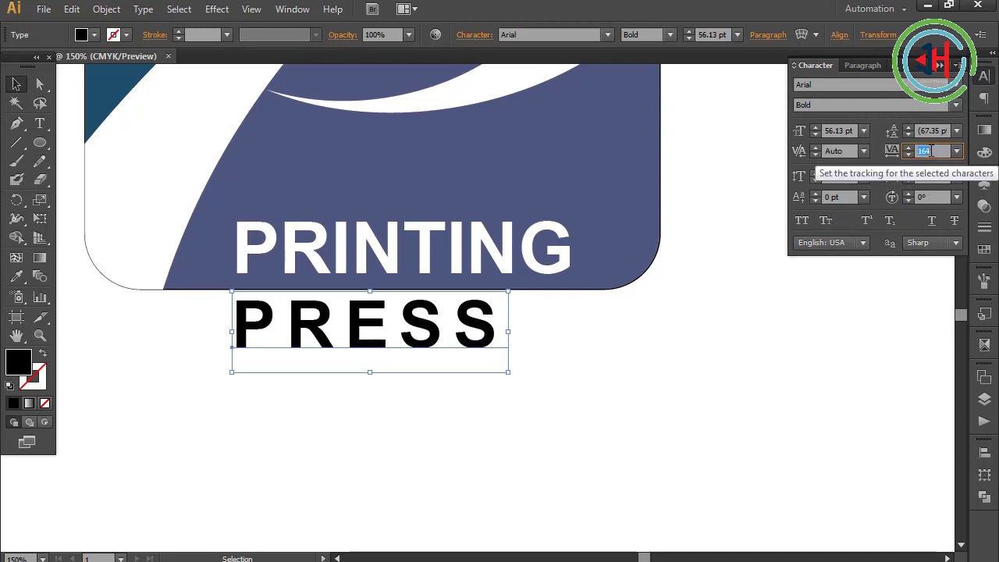
{"action": "key", "text": "Up"}
{"action": "key", "text": "Up"}
{"action": "key", "text": "Up"}
{"action": "key", "text": "Up"}
{"action": "key", "text": "Up"}
{"action": "key", "text": "Up"}
{"action": "key", "text": "Up"}
{"action": "key", "text": "Up"}
{"action": "key", "text": "Up"}
{"action": "key", "text": "Up"}
{"action": "key", "text": "Up"}
{"action": "key", "text": "Up"}
{"action": "key", "text": "Up"}
{"action": "key", "text": "Up"}
{"action": "key", "text": "Up"}
{"action": "key", "text": "Up"}
{"action": "key", "text": "Up"}
{"action": "key", "text": "Up"}
{"action": "key", "text": "Up"}
{"action": "key", "text": "Up"}
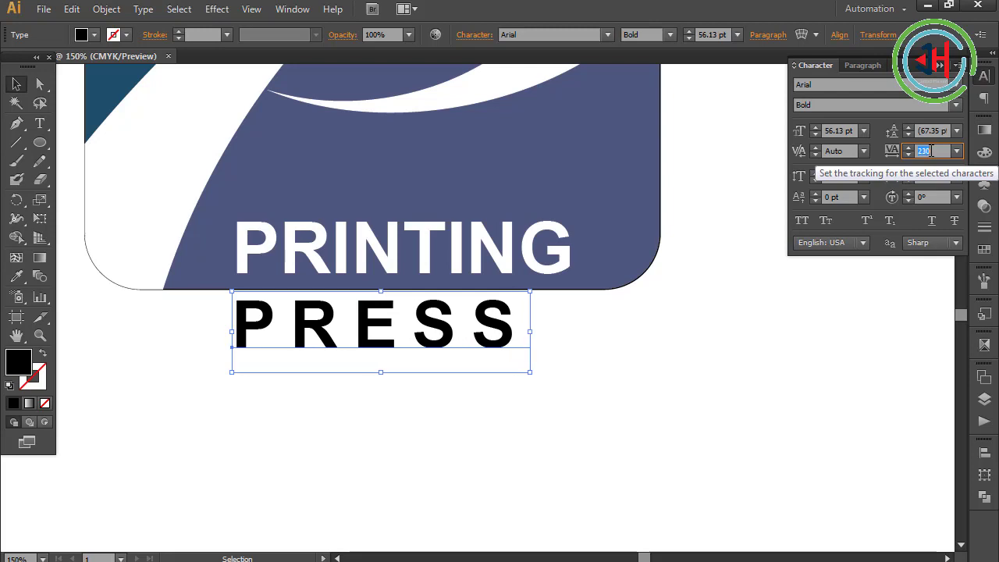
{"action": "key", "text": "Up"}
{"action": "key", "text": "Up"}
{"action": "key", "text": "Up"}
{"action": "key", "text": "Up"}
{"action": "key", "text": "Up"}
{"action": "key", "text": "Up"}
{"action": "key", "text": "Up"}
{"action": "key", "text": "Up"}
{"action": "key", "text": "Up"}
{"action": "key", "text": "Up"}
{"action": "key", "text": "Up"}
{"action": "key", "text": "Up"}
{"action": "key", "text": "Up"}
{"action": "key", "text": "Up"}
{"action": "key", "text": "Up"}
{"action": "key", "text": "Up"}
{"action": "key", "text": "Up"}
{"action": "key", "text": "Up"}
{"action": "key", "text": "Up"}
{"action": "key", "text": "Up"}
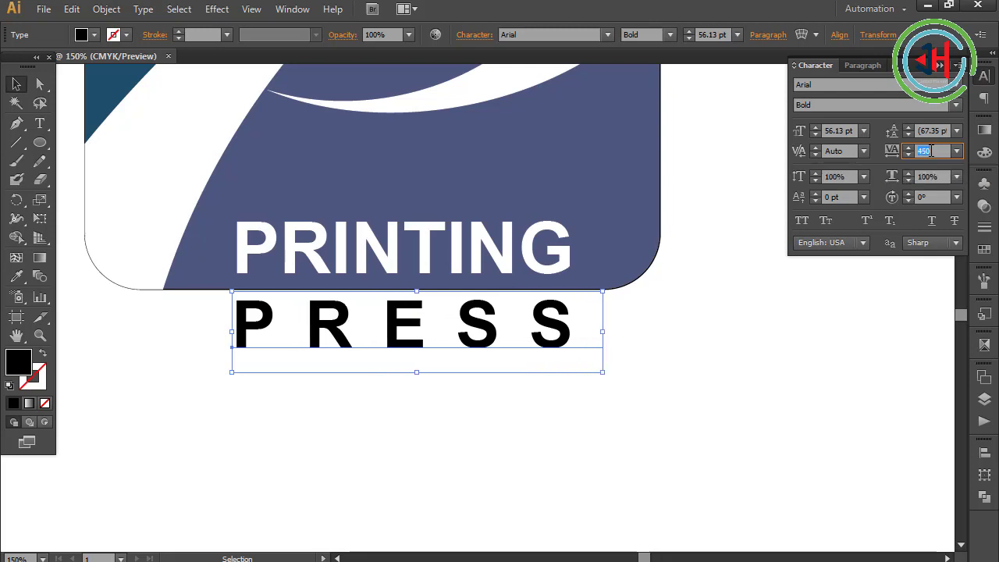
{"action": "key", "text": "Up"}
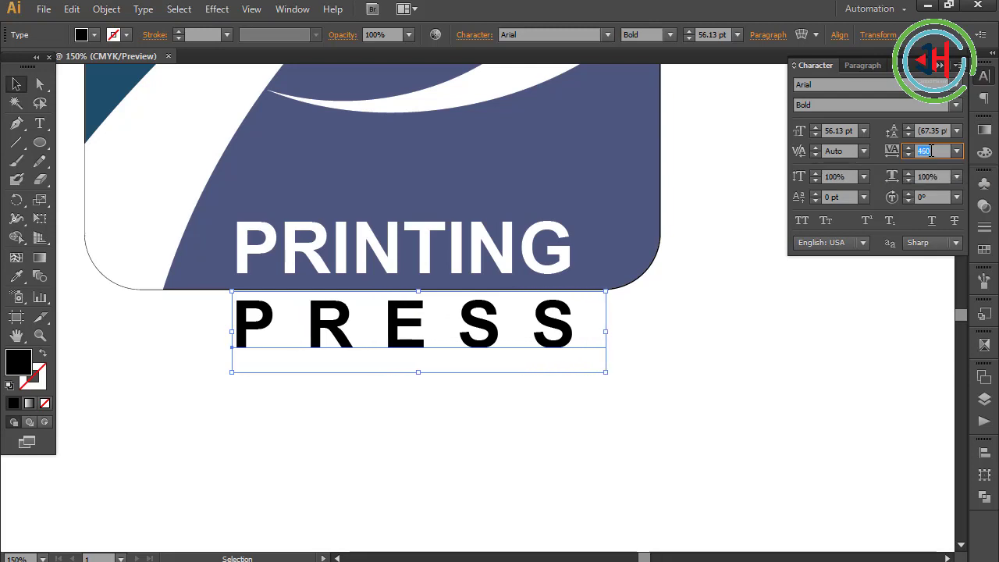
{"action": "left_click", "coordinate": [571, 515]}
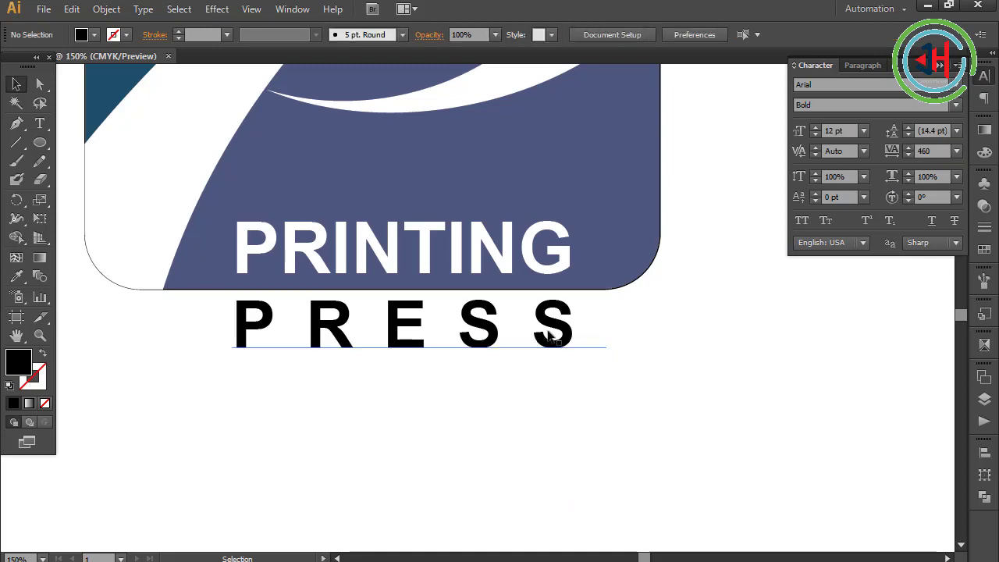
- Nudge the PRESS text slightly left under PRINTING, keep its tracking at 460 and convert it to outlines
{"action": "left_click", "coordinate": [551, 328]}
{"action": "key", "text": "Left"}
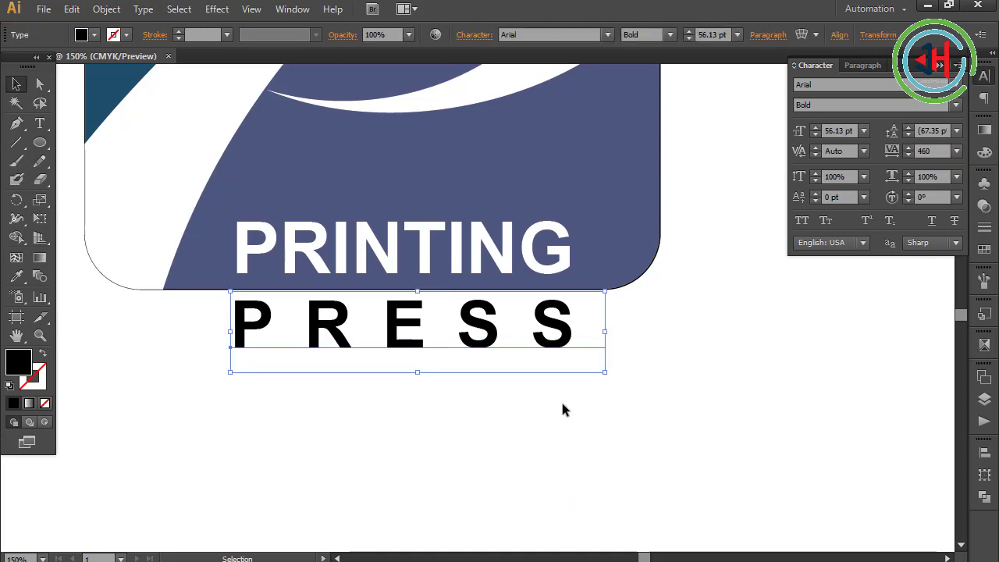
{"action": "key", "text": "alt+Right"}
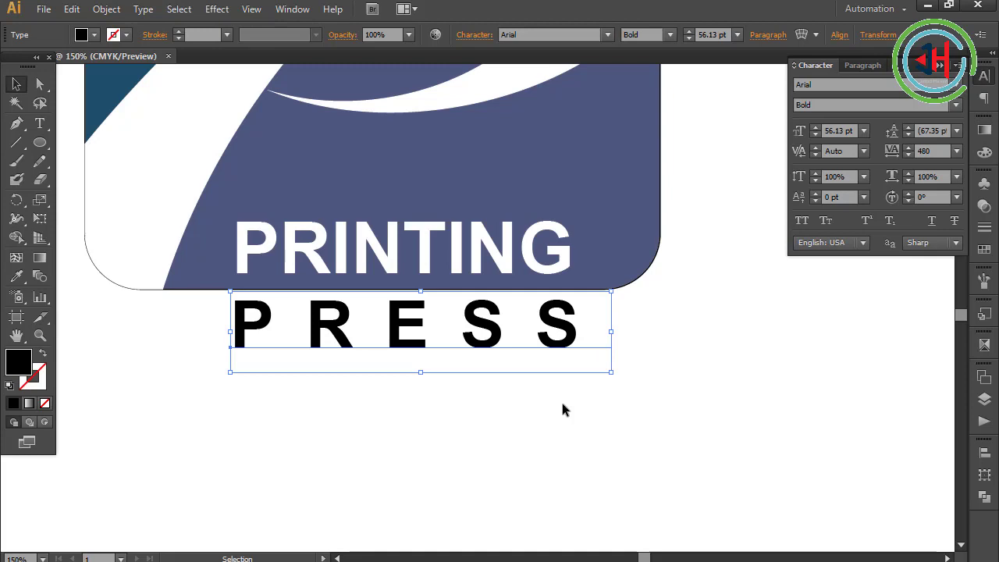
{"action": "key", "text": "alt+Left"}
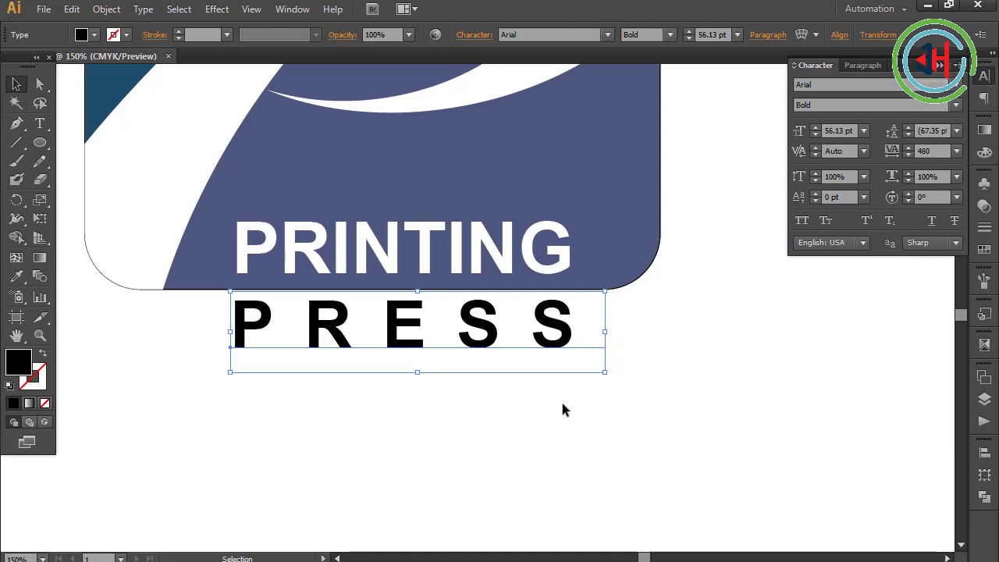
{"action": "key", "text": "shift+ctrl+o"}
{"action": "left_click", "coordinate": [562, 409]}
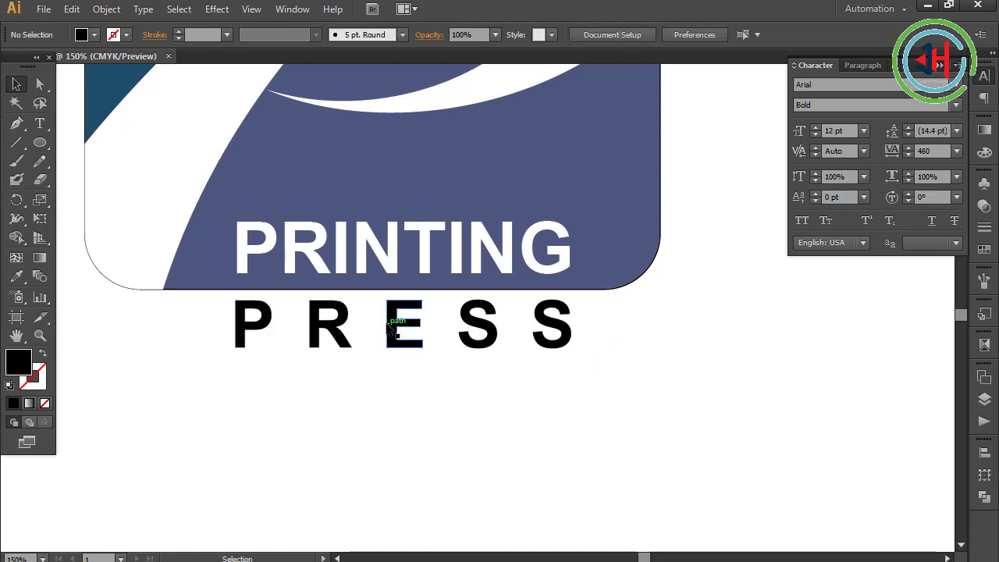
- Draw a vertical line through the E of PRESS along its stem's inner edge, extending past the letter's top and bottom
{"action": "left_click", "coordinate": [400, 328]}
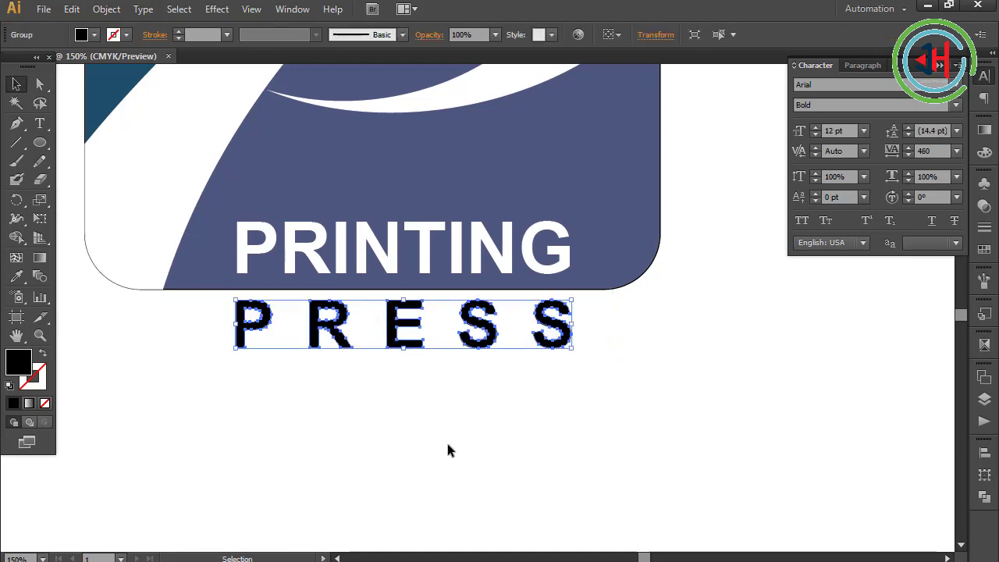
{"action": "left_click", "coordinate": [16, 143]}
{"action": "key", "text": "ctrl+equal"}
{"action": "key", "text": "ctrl+equal"}
{"action": "key", "text": "ctrl+equal"}
{"action": "key", "text": "ctrl+equal"}
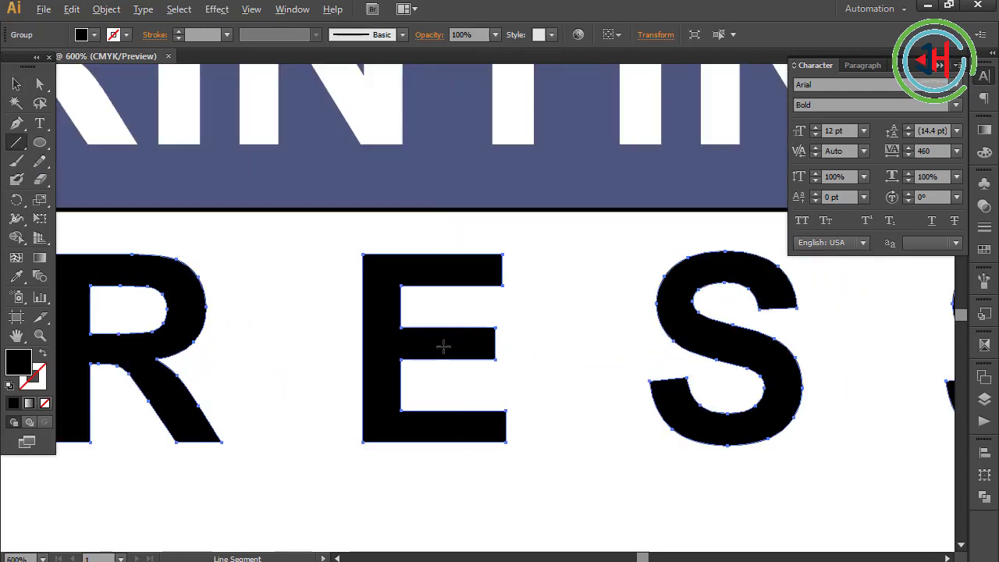
{"action": "left_click_drag", "start_coordinate": [409, 235], "coordinate": [418, 469]}
{"action": "key", "text": "v"}
{"action": "left_click", "coordinate": [460, 442], "text": "shift"}
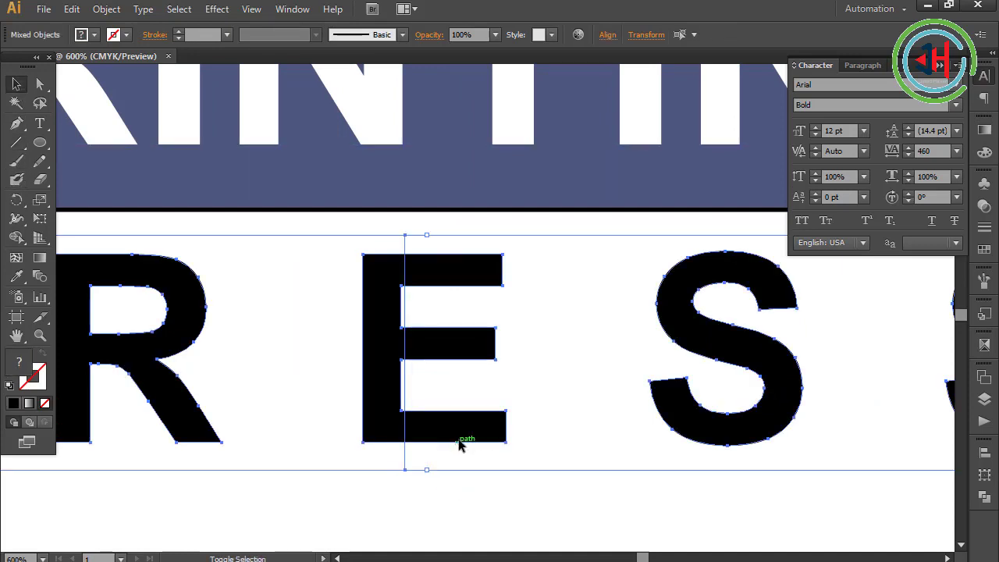
- Ungroup the outlined PRESS lettering into separate letters
{"action": "scroll", "coordinate": [957, 516], "scroll_direction": "down", "scroll_amount": 2, "text": "alt"}
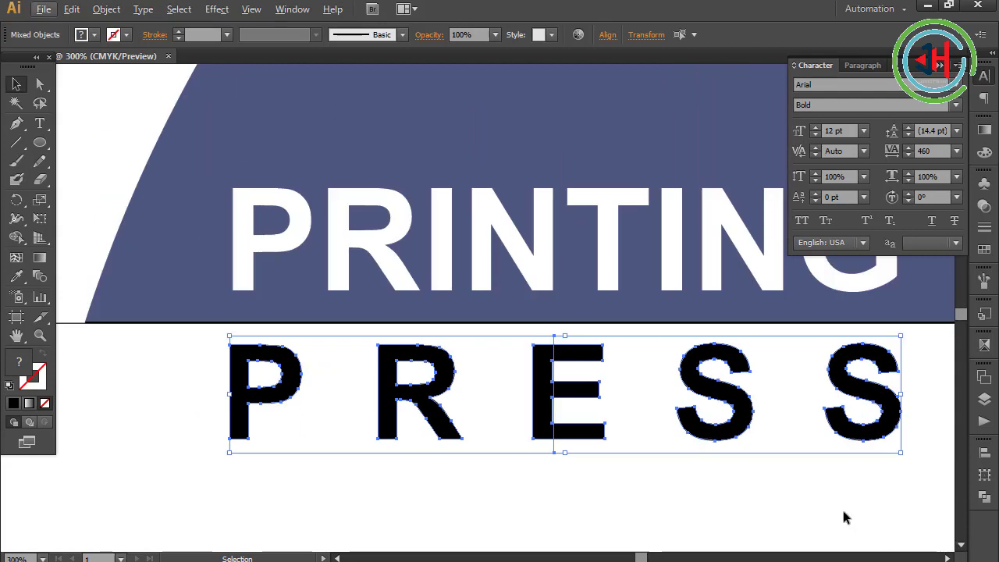
{"action": "left_click", "coordinate": [648, 488]}
{"action": "right_click", "coordinate": [722, 441]}
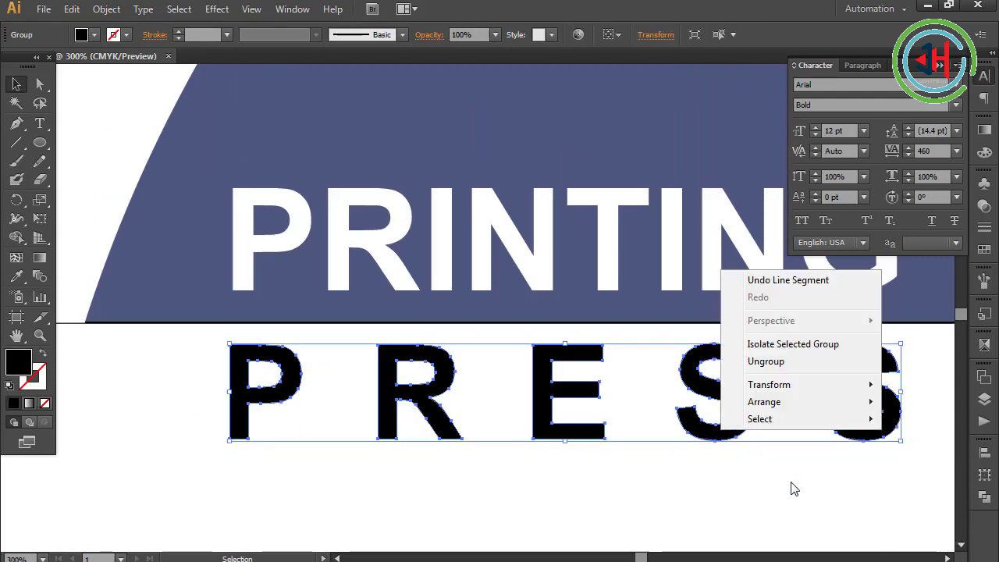
{"action": "left_click", "coordinate": [776, 372]}
- Divide the letter E with the vertical line using Pathfinder and ungroup the resulting pieces
{"action": "left_click", "coordinate": [547, 399]}
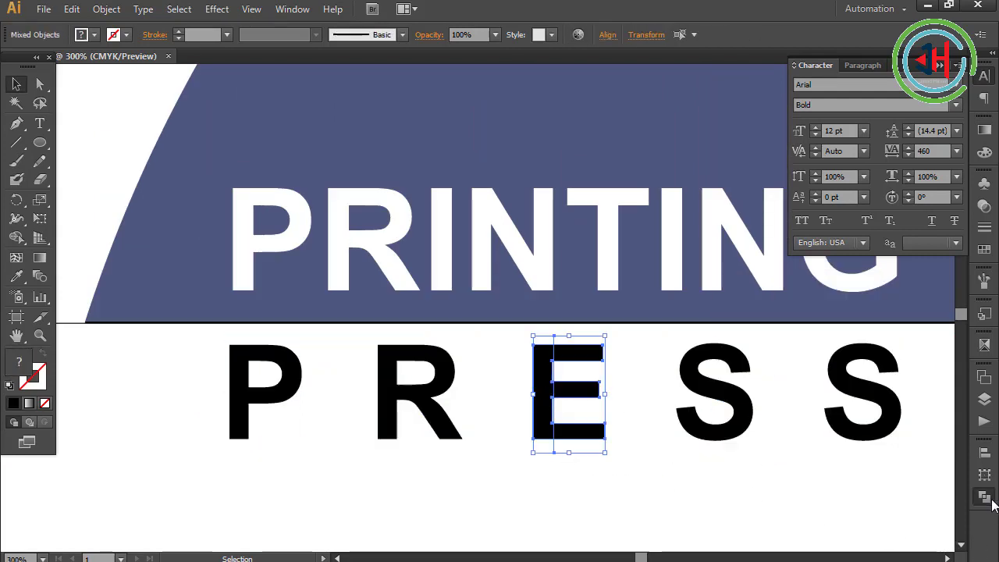
{"action": "left_click", "coordinate": [984, 497]}
{"action": "right_click", "coordinate": [566, 401]}
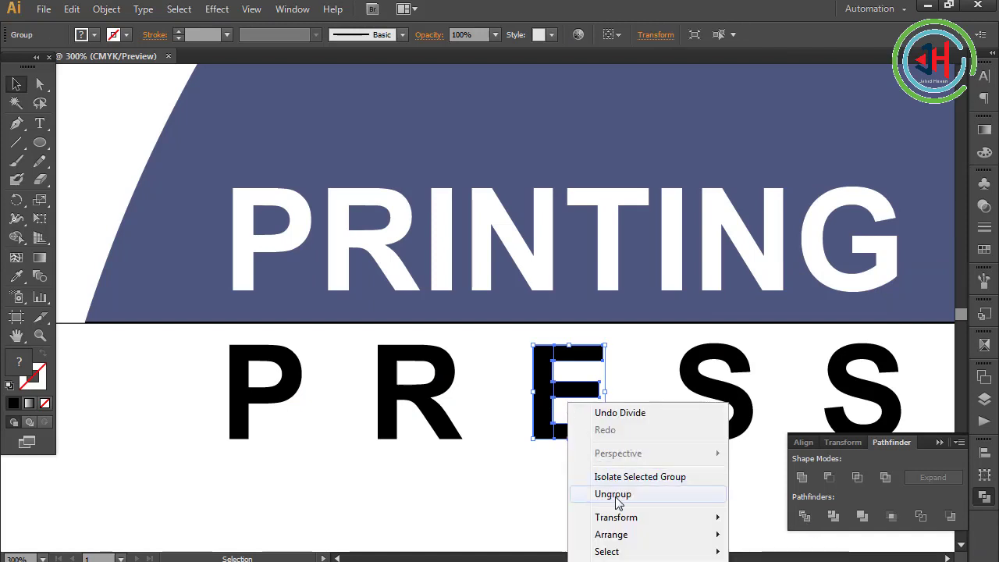
{"action": "left_click", "coordinate": [613, 495]}
{"action": "left_click", "coordinate": [521, 389]}
{"action": "left_click_drag", "start_coordinate": [518, 336], "coordinate": [539, 400]}
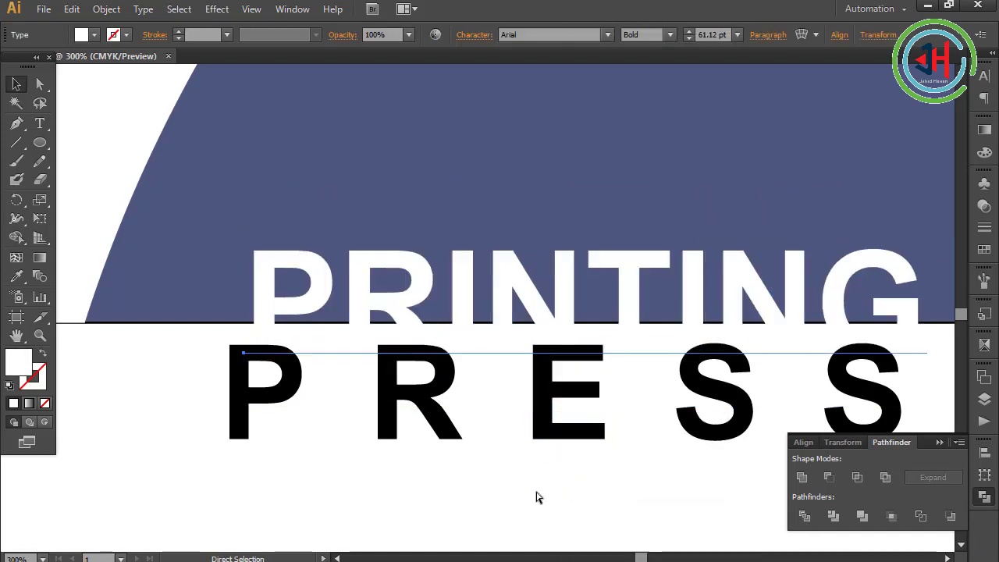
{"action": "key", "text": "ctrl+z"}
{"action": "left_click", "coordinate": [536, 497]}
- Delete the E's vertical stem and the leftover unfilled slivers between its horizontal bars
{"action": "left_click", "coordinate": [536, 414]}
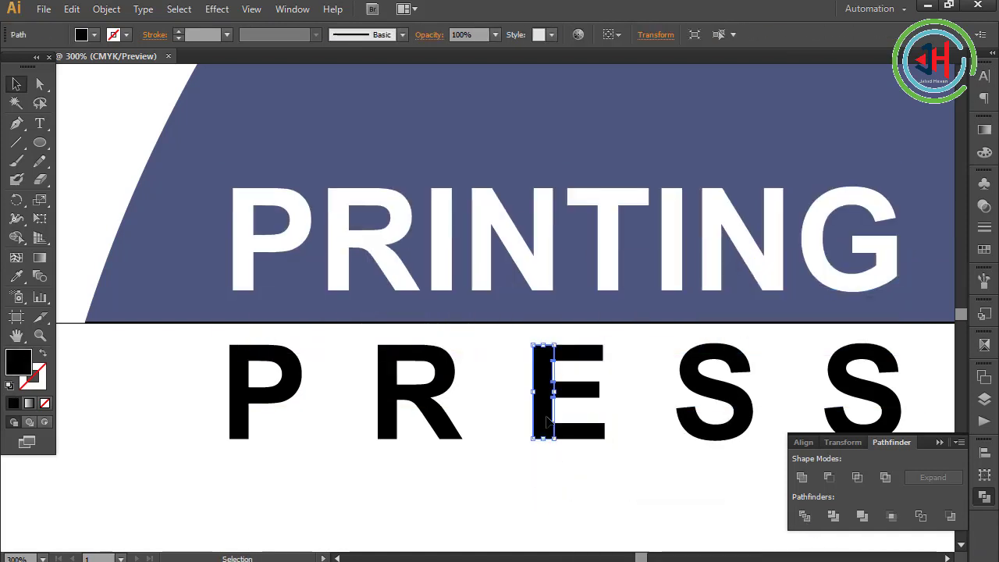
{"action": "key", "text": "Delete"}
{"action": "left_click", "coordinate": [39, 83]}
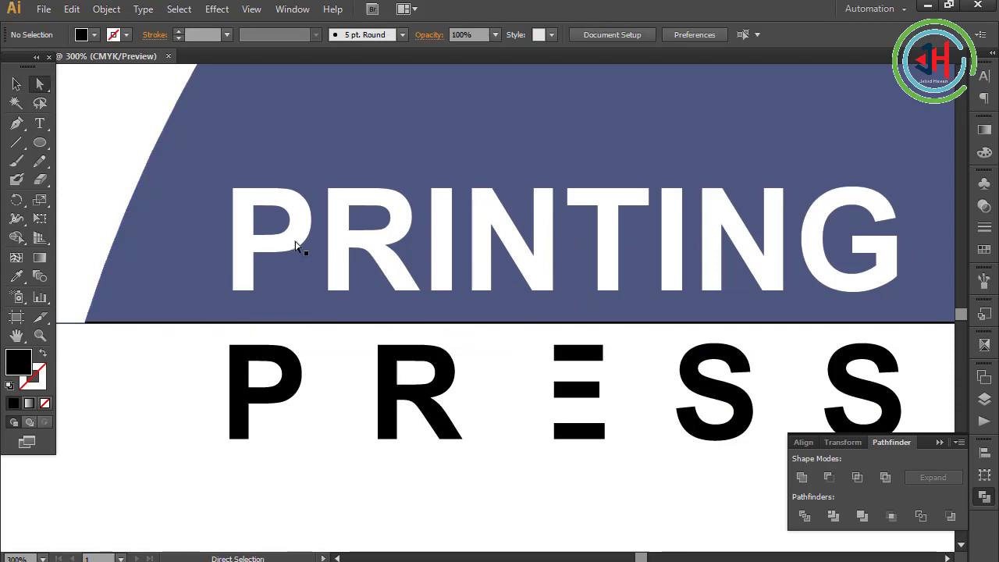
{"action": "left_click_drag", "start_coordinate": [539, 344], "coordinate": [568, 453]}
{"action": "left_click", "coordinate": [568, 453]}
{"action": "left_click_drag", "start_coordinate": [566, 418], "coordinate": [564, 421]}
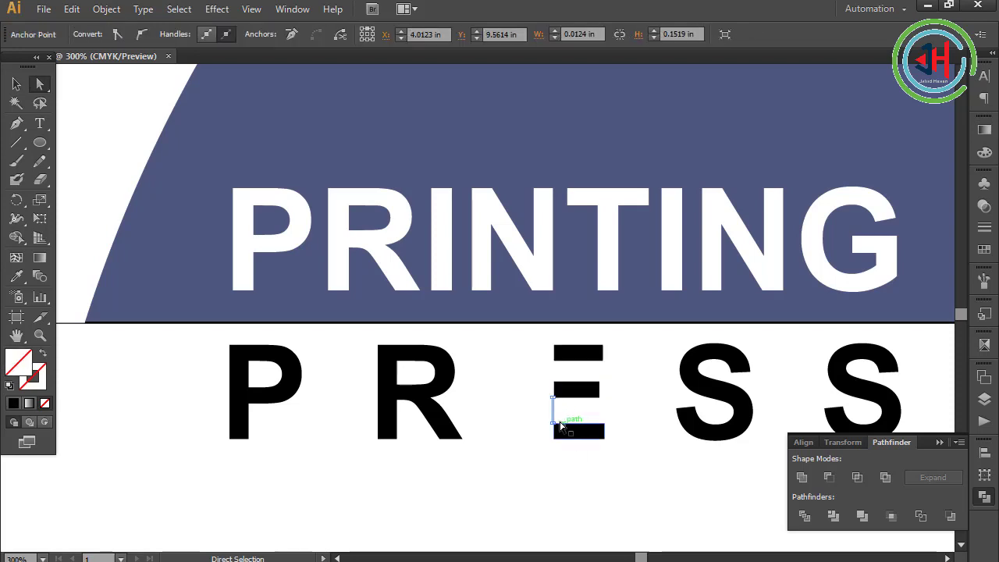
{"action": "key", "text": "Delete"}
{"action": "key", "text": "Delete"}
- Select the left end points of the E's three bars and extend them left to where the stem stood
{"action": "left_click_drag", "start_coordinate": [545, 363], "coordinate": [565, 458]}
{"action": "key", "text": "Delete"}
{"action": "key", "text": "Delete"}
{"action": "key", "text": "shift+Left"}
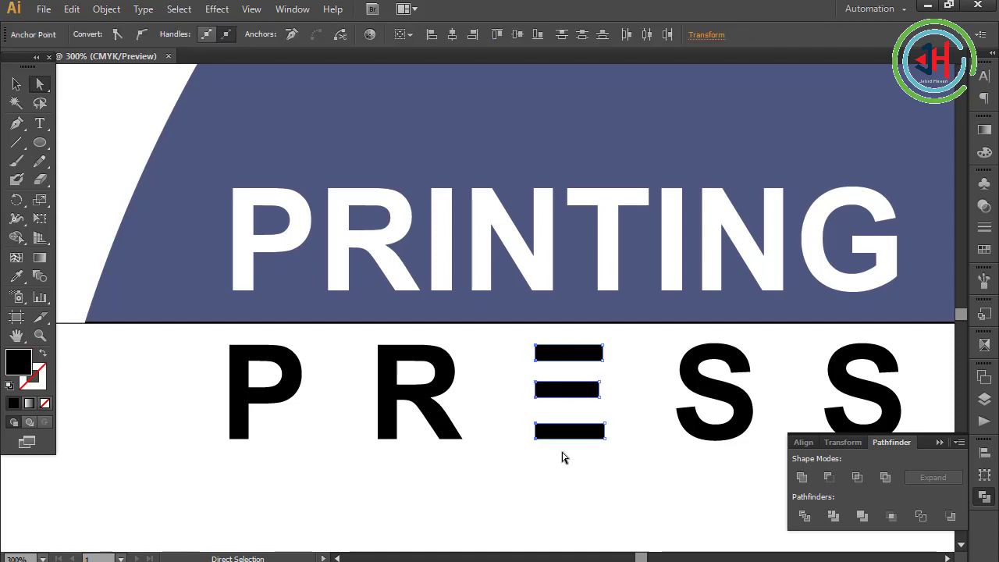
{"action": "key", "text": "v"}
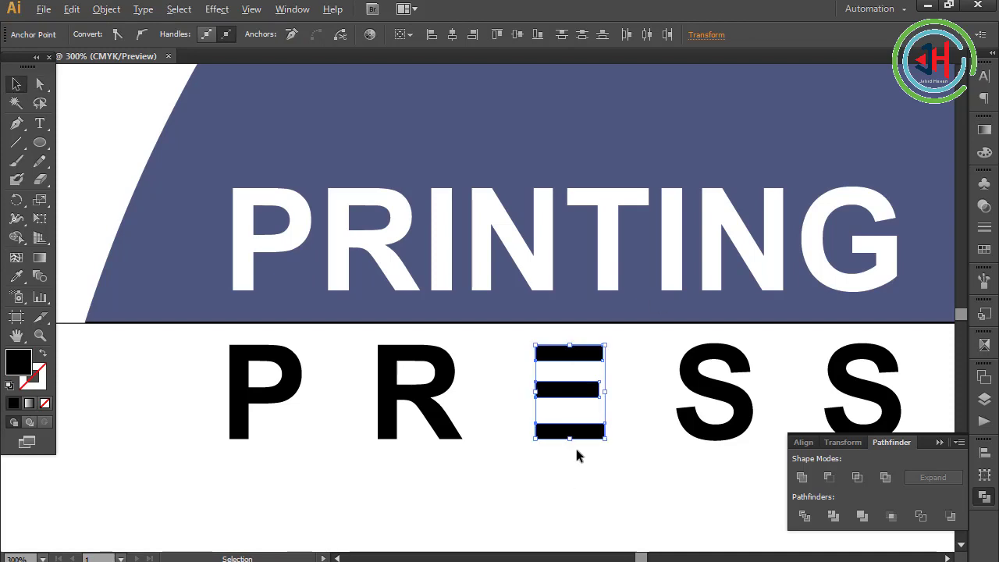
- Set the fill colour of the E's three bars to hex 00A550
{"action": "scroll", "coordinate": [576, 457], "scroll_direction": "down", "scroll_amount": 1}
{"action": "scroll", "coordinate": [585, 449], "scroll_direction": "right", "scroll_amount": 2}
{"action": "scroll", "coordinate": [598, 440], "scroll_direction": "down", "scroll_amount": 1}
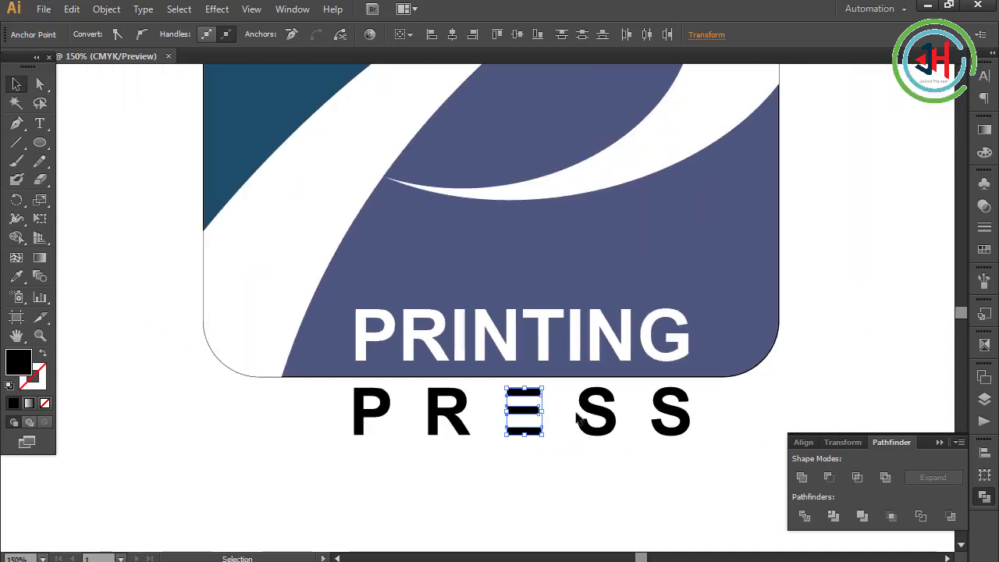
{"action": "scroll", "coordinate": [577, 419], "scroll_direction": "right", "scroll_amount": 2}
{"action": "left_click", "coordinate": [984, 152]}
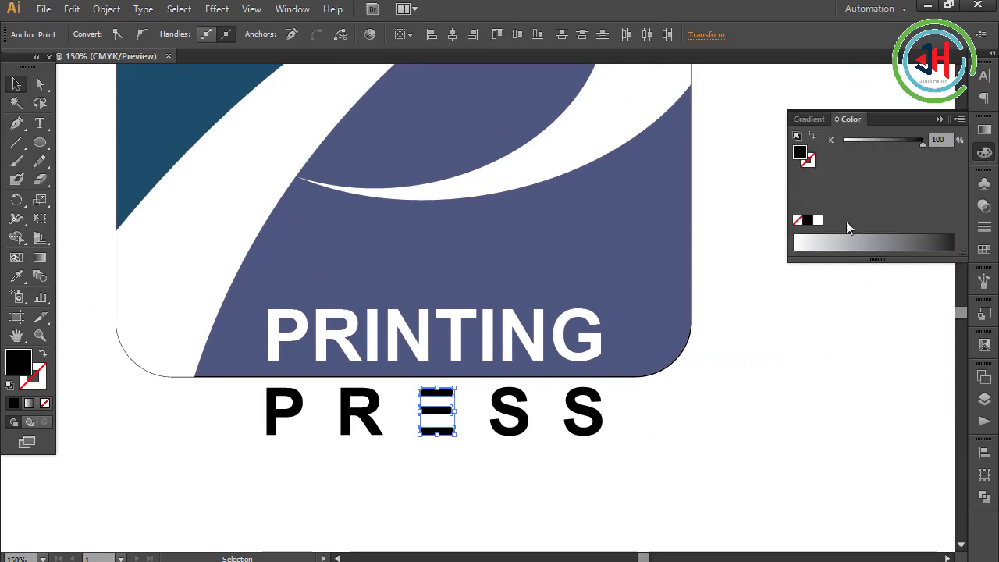
{"action": "double_click", "coordinate": [802, 153]}
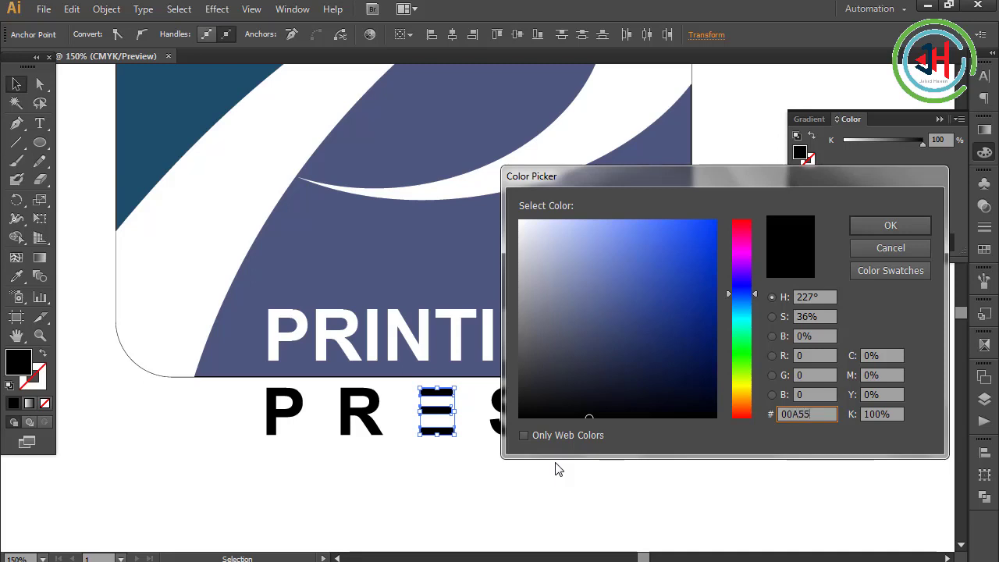
{"action": "type", "text": "00A550"}
{"action": "key", "text": "Return"}
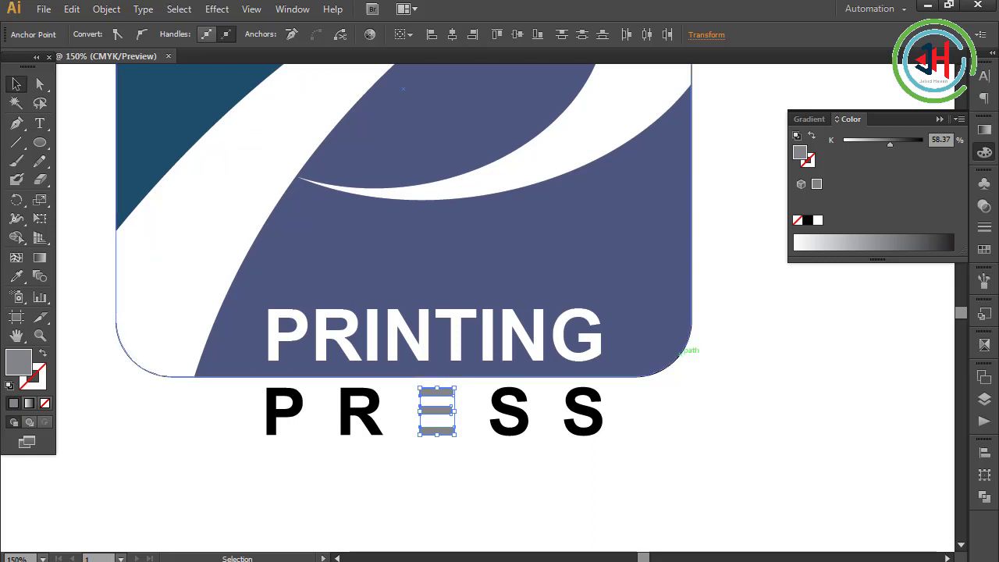
- Switch the colour model of the E bars' fill to CMYK and check the green in the Color Picker
{"action": "left_click", "coordinate": [967, 121]}
{"action": "left_click", "coordinate": [840, 198]}
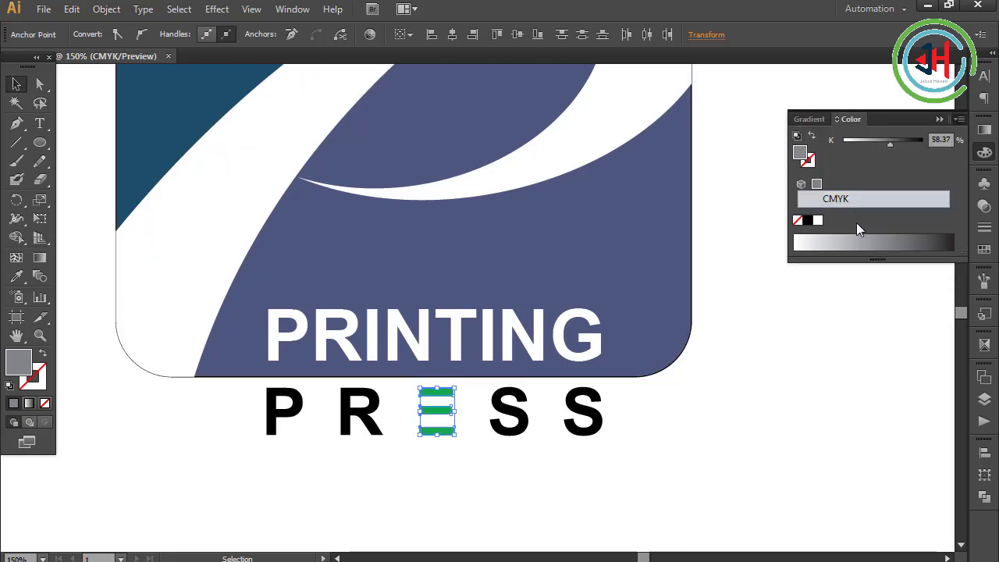
{"action": "double_click", "coordinate": [800, 154]}
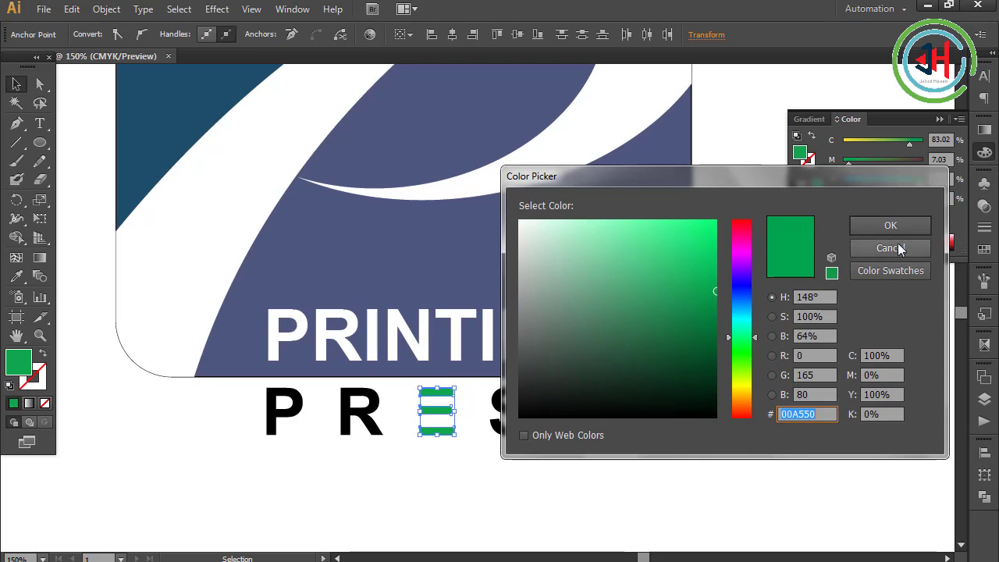
{"action": "left_click", "coordinate": [899, 248]}
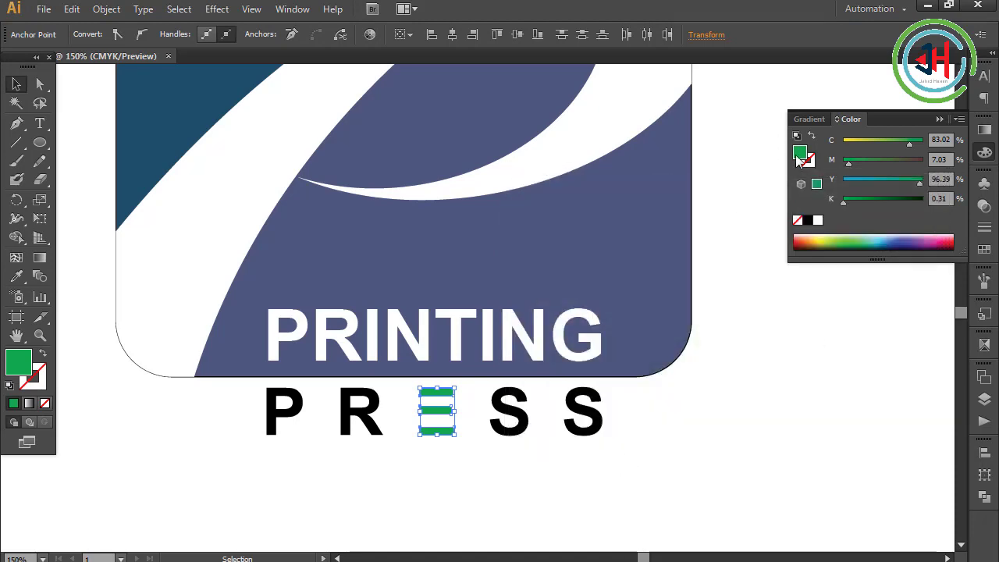
{"action": "double_click", "coordinate": [800, 154]}
{"action": "left_click", "coordinate": [872, 224]}
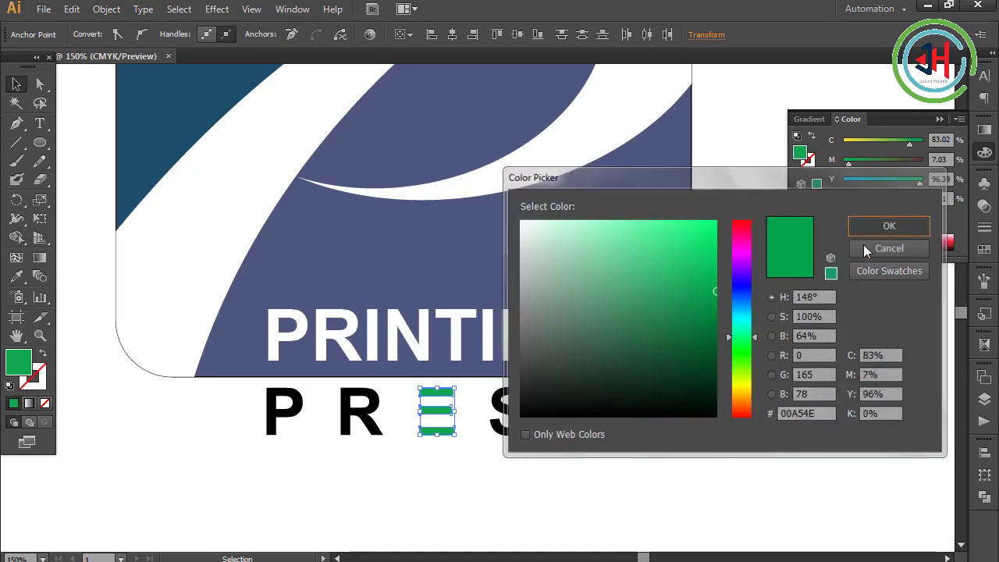
- Recolour the letters P, R, S and S of PRESS with the dark teal sampled from the square's upper shape
{"action": "left_click", "coordinate": [679, 489]}
{"action": "left_click_drag", "start_coordinate": [539, 421], "coordinate": [509, 410]}
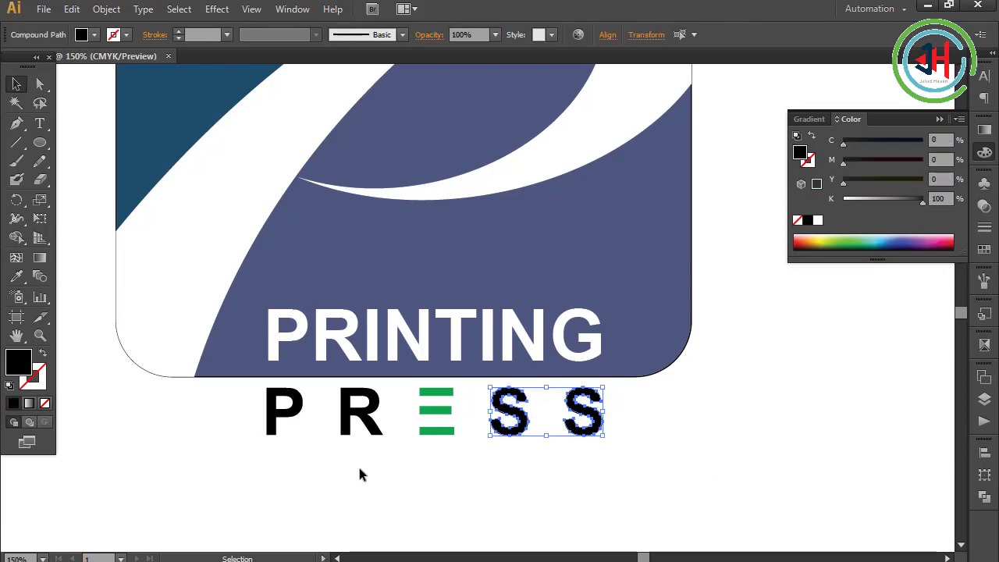
{"action": "left_click_drag", "start_coordinate": [375, 460], "coordinate": [267, 415]}
{"action": "left_click", "coordinate": [17, 276]}
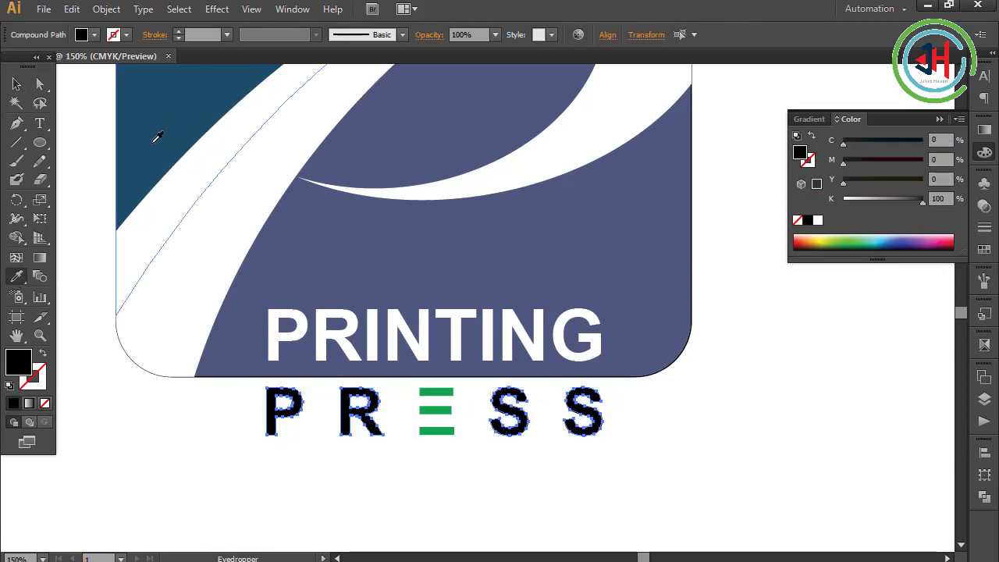
{"action": "left_click", "coordinate": [156, 134]}
{"action": "left_click", "coordinate": [17, 84]}
{"action": "left_click", "coordinate": [476, 464]}
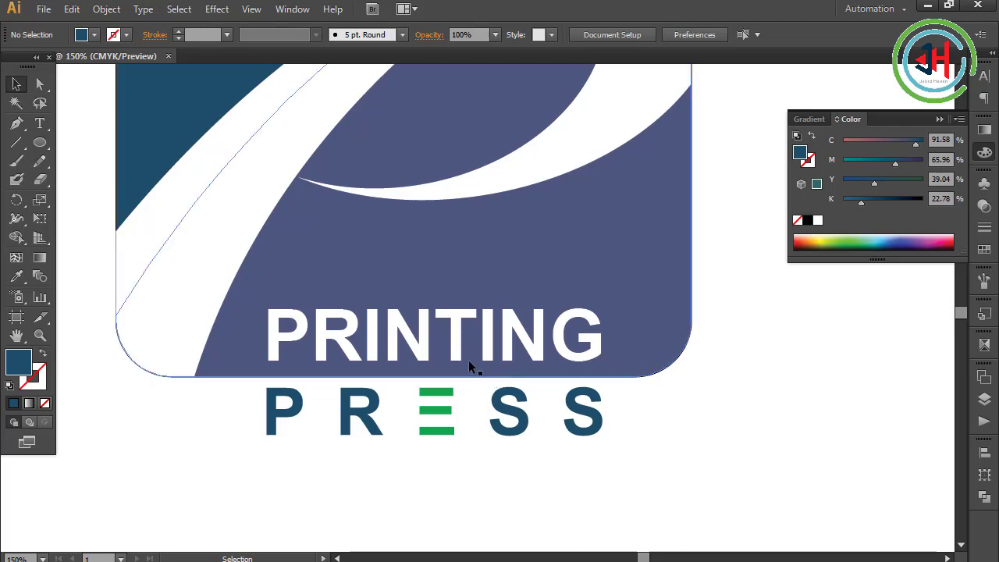
- Select the whole logo artwork and convert the PRINTING text to outlines
{"action": "key", "text": "ctrl+minus"}
{"action": "key", "text": "ctrl+minus"}
{"action": "scroll", "coordinate": [635, 370], "scroll_direction": "up", "scroll_amount": 3}
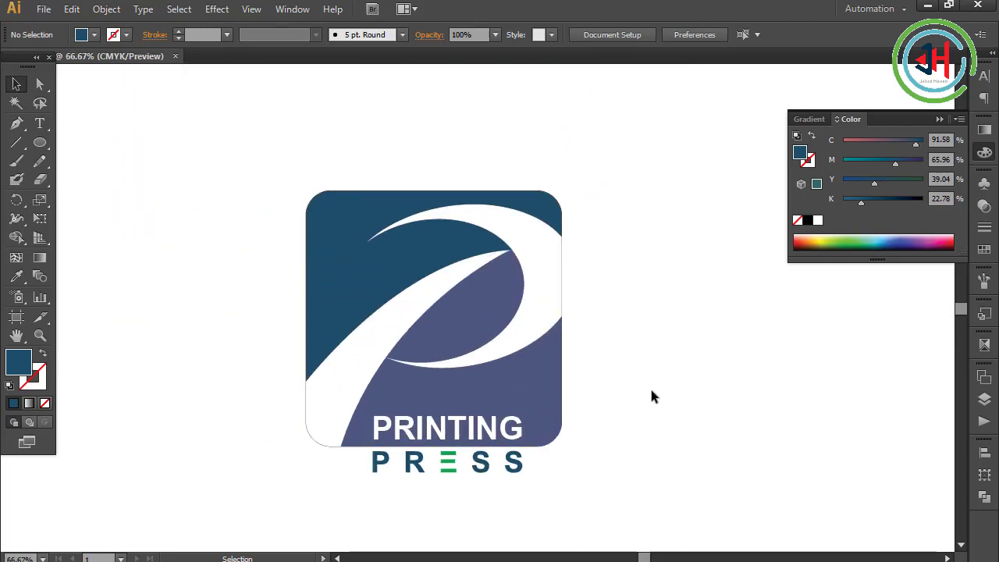
{"action": "scroll", "coordinate": [173, 234], "scroll_direction": "down", "scroll_amount": 1}
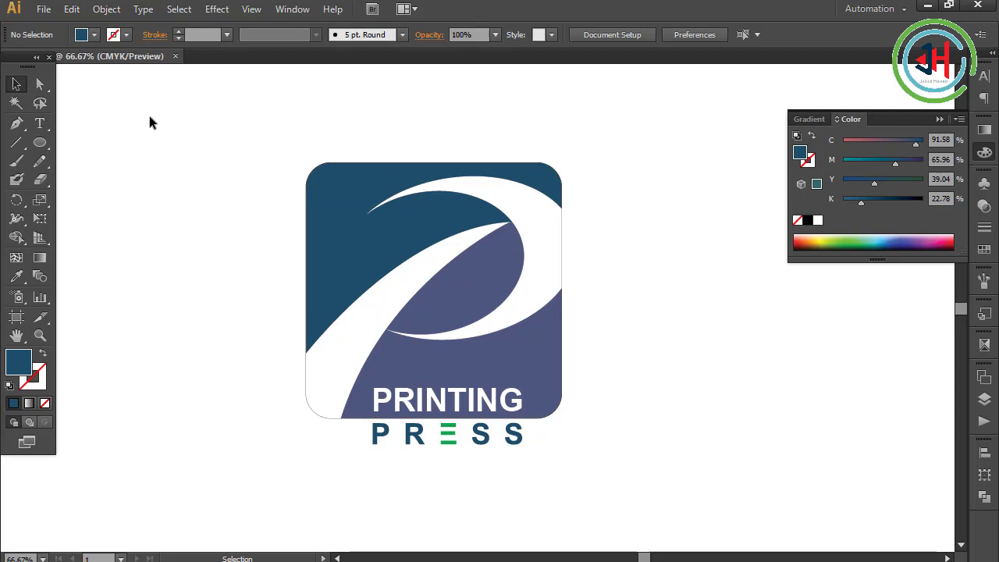
{"action": "left_click_drag", "start_coordinate": [141, 111], "coordinate": [673, 503]}
{"action": "key", "text": "ctrl"}
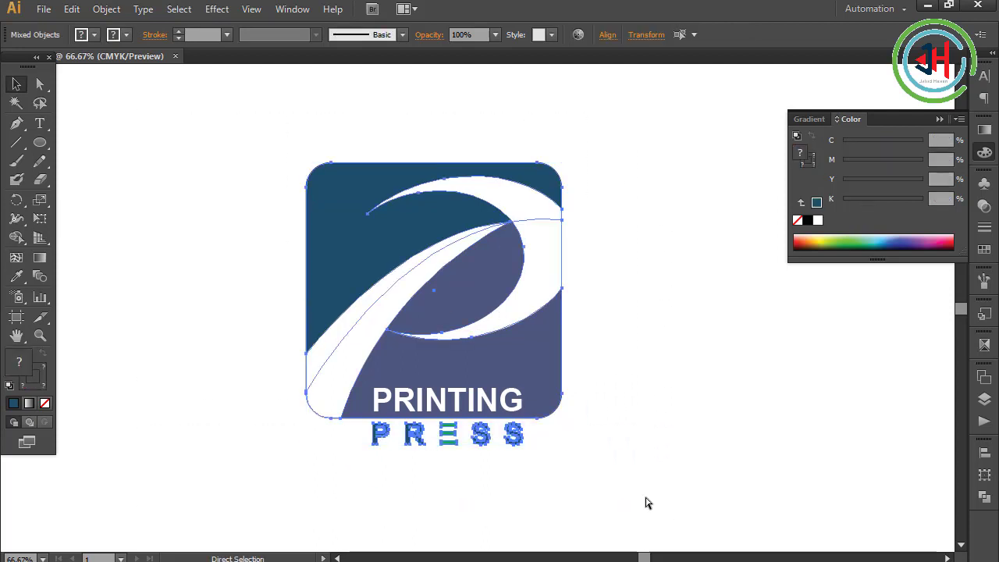
{"action": "key", "text": "ctrl+shift+b"}
{"action": "left_click", "coordinate": [646, 502]}
{"action": "key", "text": "ctrl+a"}
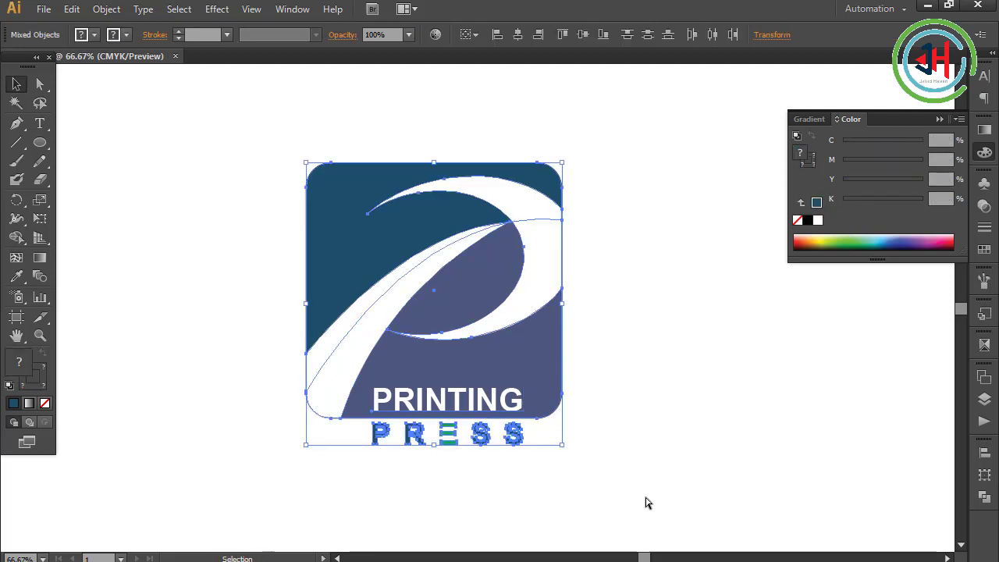
{"action": "left_click", "coordinate": [629, 453]}
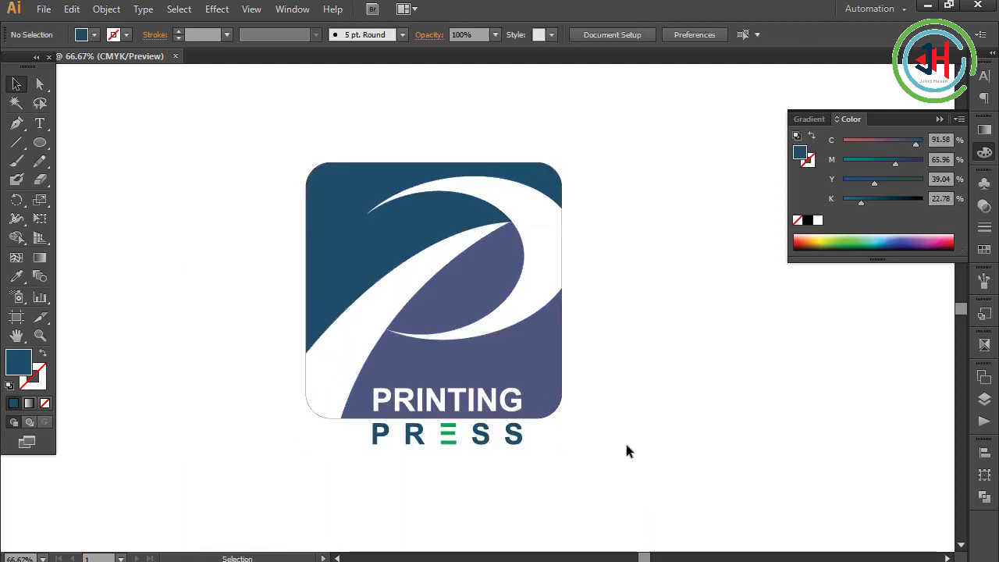
{"action": "scroll", "coordinate": [562, 216], "scroll_direction": "up", "scroll_amount": 3}
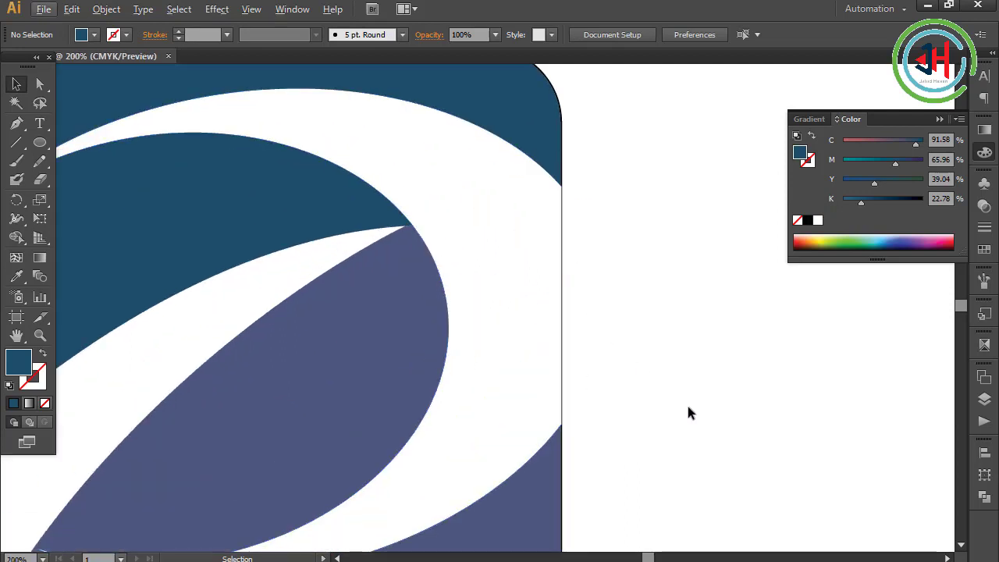
{"action": "left_click_drag", "start_coordinate": [562, 282], "coordinate": [653, 323]}
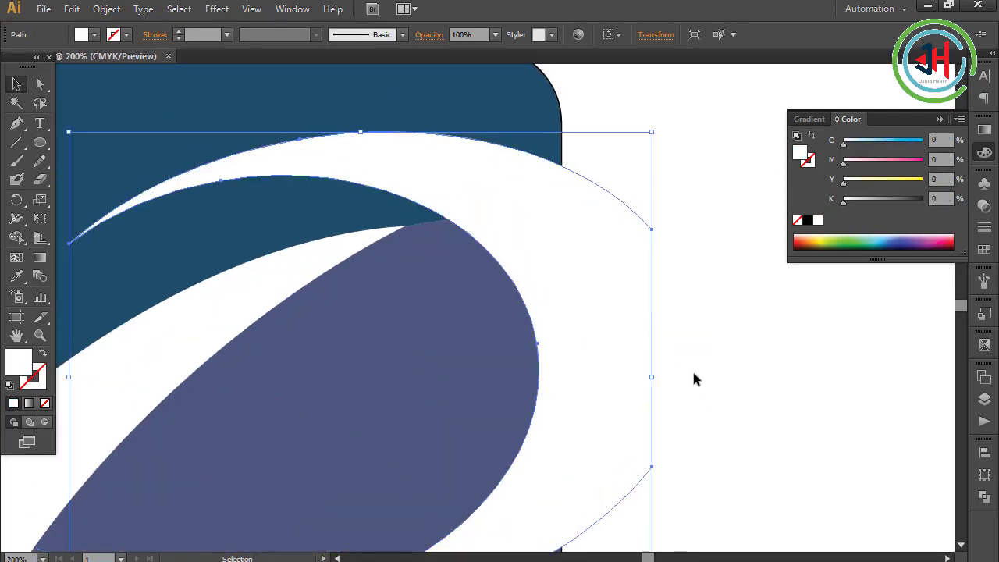
{"action": "key", "text": "ctrl+z"}
{"action": "left_click", "coordinate": [678, 346]}
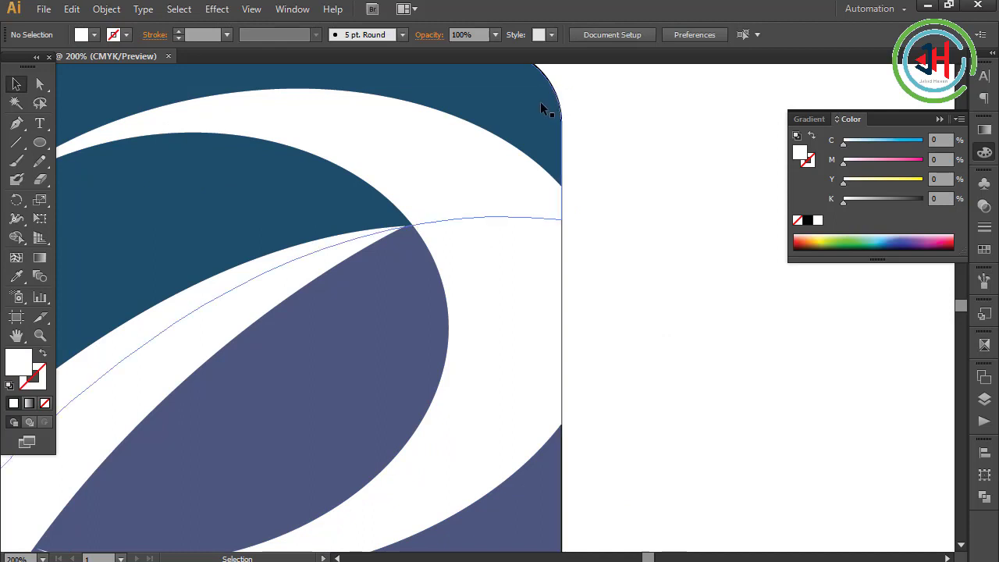
- Remove the dark teal upper shape and set the rounded square's outline beneath it to no stroke
{"action": "left_click", "coordinate": [540, 108]}
{"action": "key", "text": "Delete"}
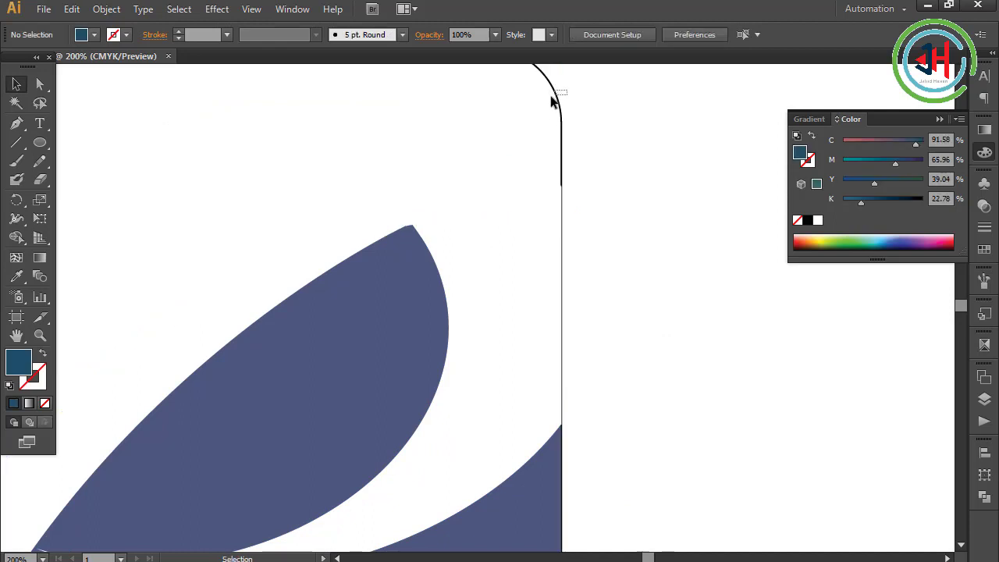
{"action": "left_click", "coordinate": [555, 100]}
{"action": "left_click", "coordinate": [38, 385]}
{"action": "left_click", "coordinate": [44, 403]}
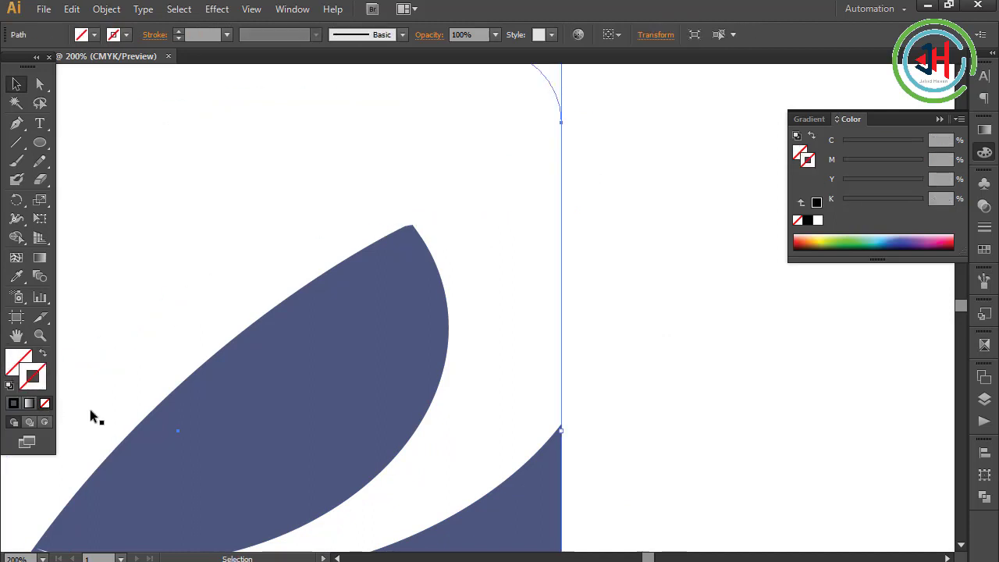
- Restore the removed dark teal shape in its original place and deselect everything
{"action": "left_click", "coordinate": [705, 278]}
{"action": "key", "text": "ctrl+z"}
{"action": "key", "text": "ctrl+z"}
{"action": "left_click", "coordinate": [705, 285]}
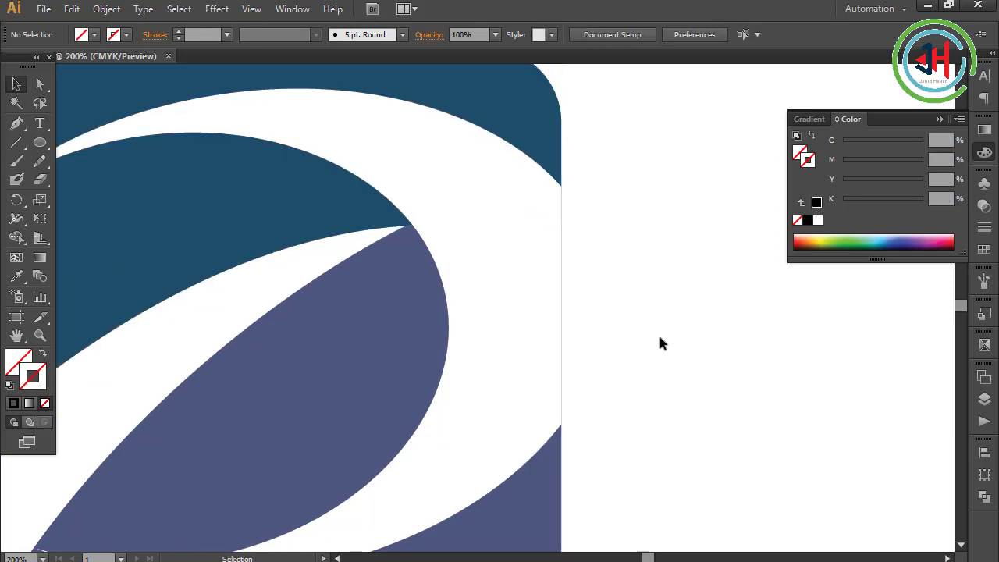
{"action": "scroll", "coordinate": [506, 366], "scroll_direction": "down", "scroll_amount": 3}
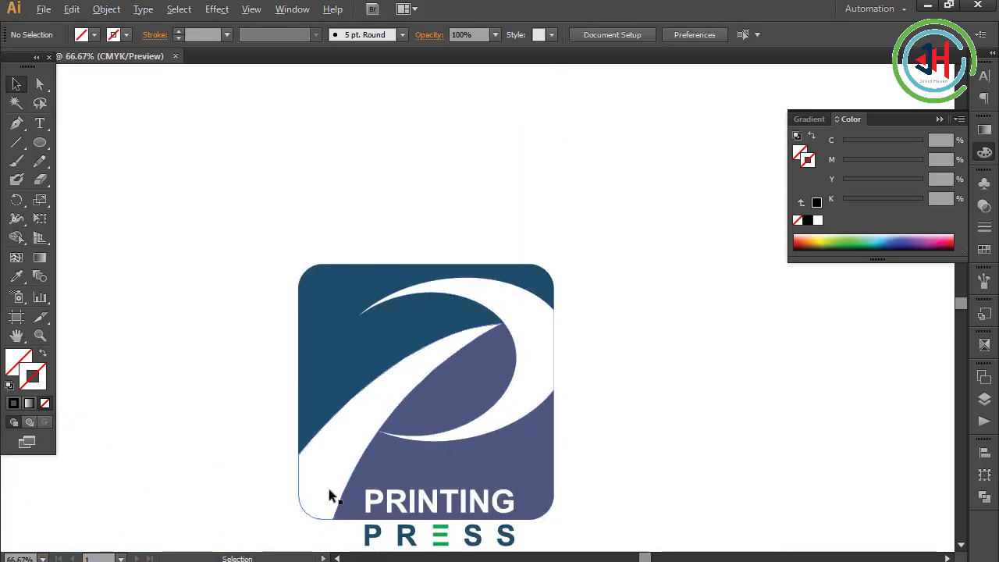
{"action": "scroll", "coordinate": [317, 511], "scroll_direction": "up", "scroll_amount": 7}
{"action": "left_click_drag", "start_coordinate": [355, 341], "coordinate": [420, 509]}
{"action": "key", "text": "ctrl+z"}
{"action": "scroll", "coordinate": [617, 338], "scroll_direction": "down", "scroll_amount": 7}
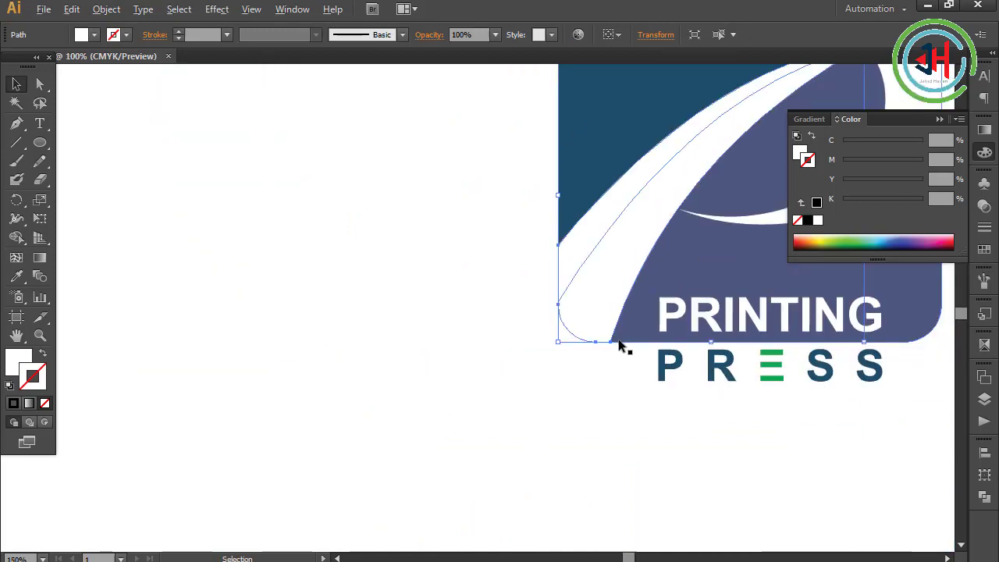
{"action": "left_click", "coordinate": [803, 396]}
{"action": "scroll", "coordinate": [808, 379], "scroll_direction": "right", "scroll_amount": 5}
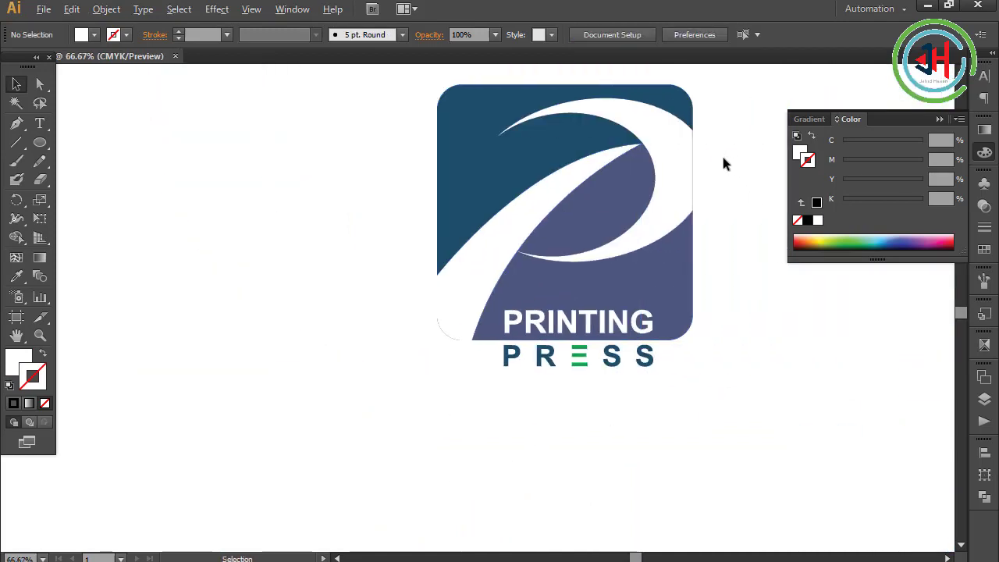
- Examine the thin line along the right edge of the white P curve up close, shifting the path aside and undoing each move
{"action": "scroll", "coordinate": [710, 185], "scroll_direction": "up", "scroll_amount": 6}
{"action": "scroll", "coordinate": [665, 433], "scroll_direction": "up", "scroll_amount": 2}
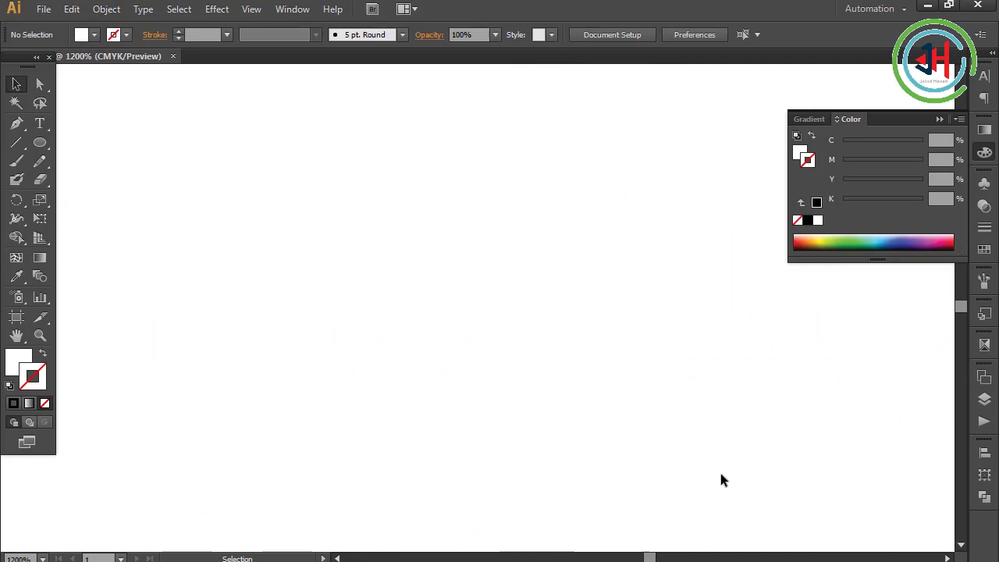
{"action": "scroll", "coordinate": [575, 384], "scroll_direction": "down", "scroll_amount": 3}
{"action": "scroll", "coordinate": [598, 313], "scroll_direction": "up", "scroll_amount": 2}
{"action": "scroll", "coordinate": [598, 318], "scroll_direction": "up", "scroll_amount": 2}
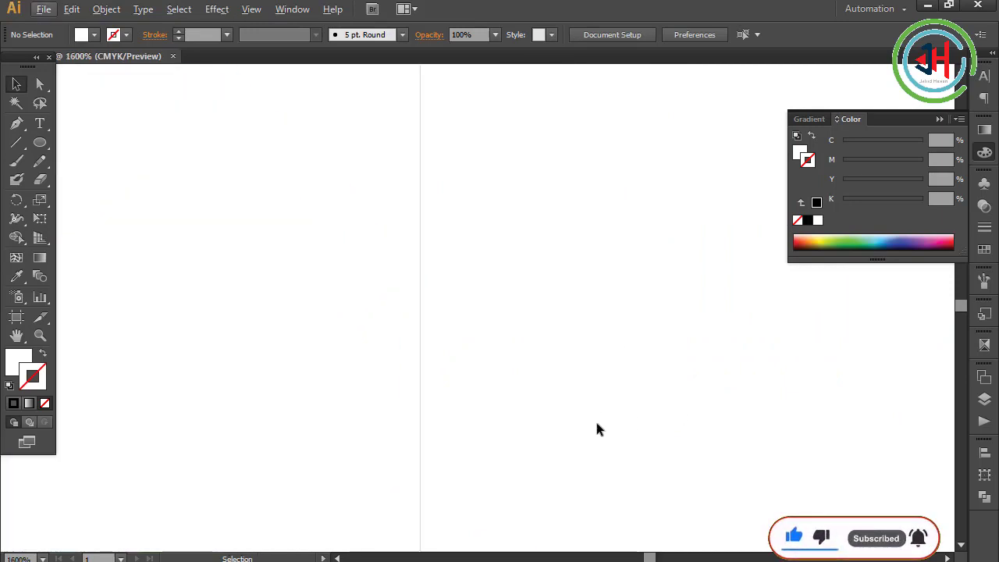
{"action": "scroll", "coordinate": [434, 399], "scroll_direction": "up", "scroll_amount": 2}
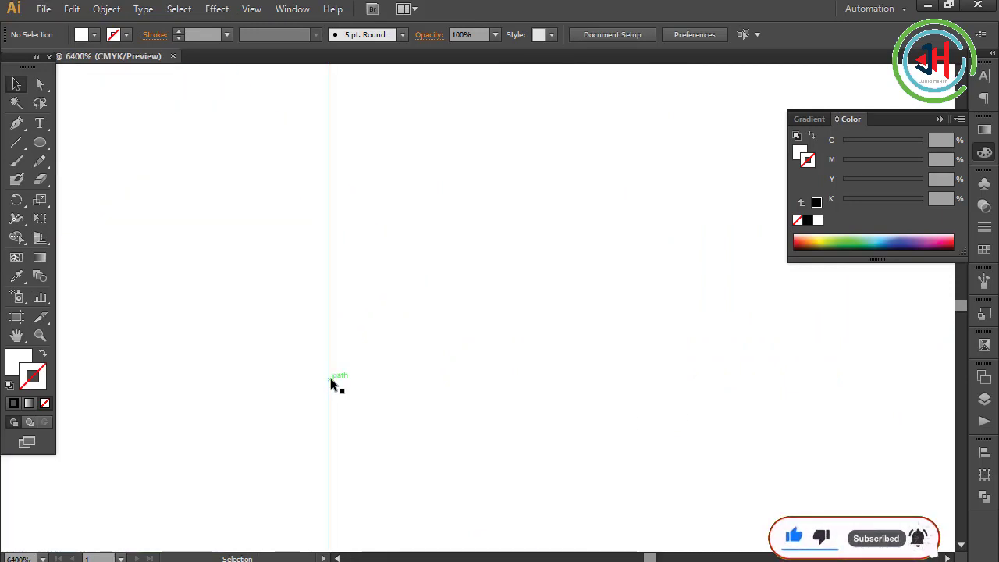
{"action": "left_click_drag", "start_coordinate": [330, 378], "coordinate": [533, 412]}
{"action": "key", "text": "z"}
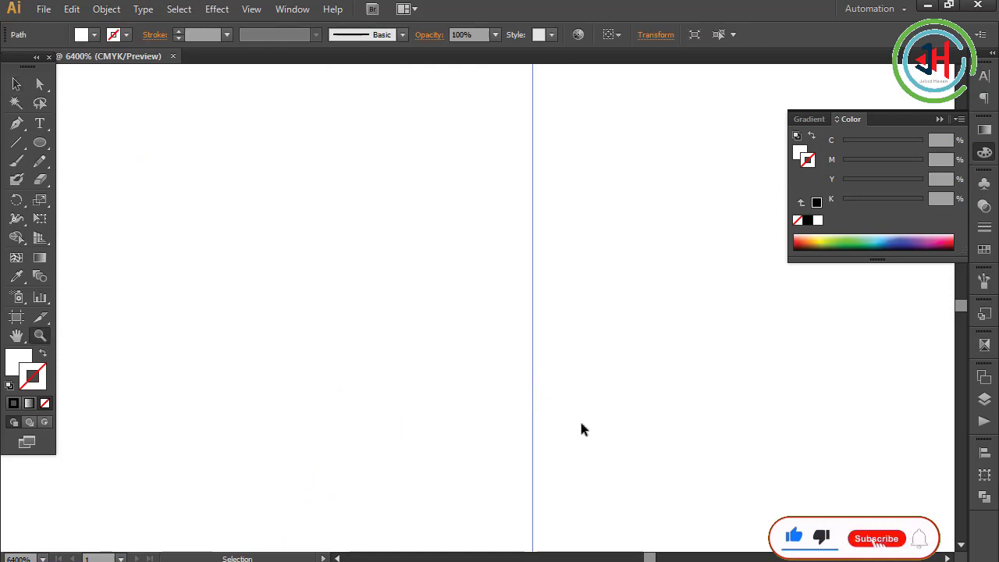
{"action": "key", "text": "ctrl+z"}
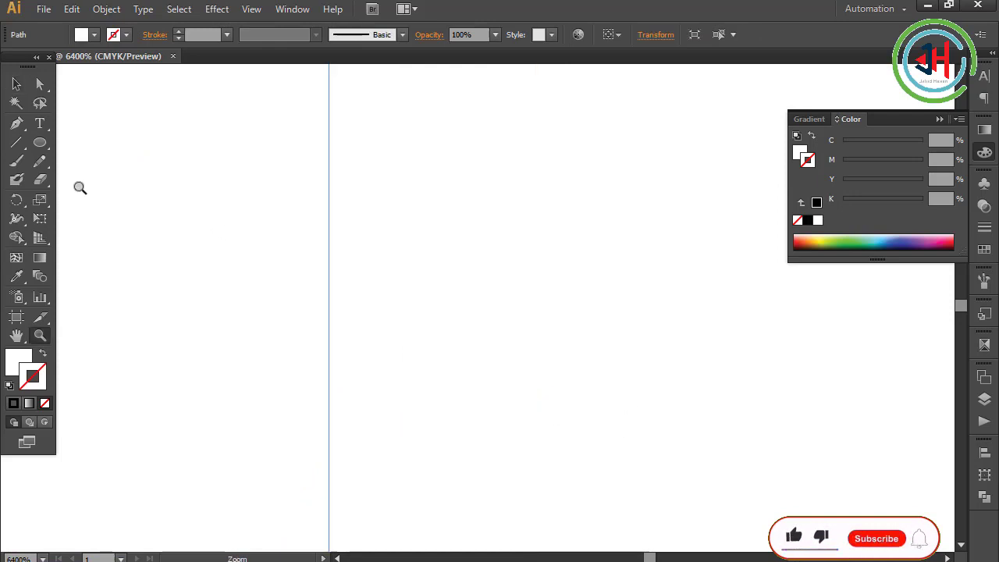
{"action": "left_click", "coordinate": [16, 84]}
{"action": "left_click", "coordinate": [308, 322]}
{"action": "left_click_drag", "start_coordinate": [235, 322], "coordinate": [61, 309]}
{"action": "left_click", "coordinate": [506, 405]}
{"action": "key", "text": "ctrl+z"}
{"action": "scroll", "coordinate": [353, 328], "scroll_direction": "down", "scroll_amount": 15}
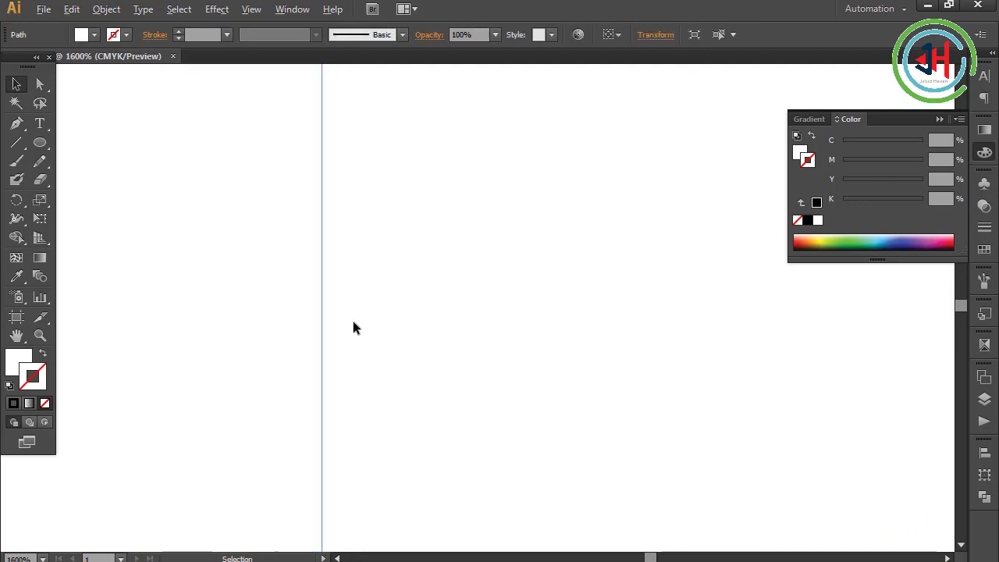
{"action": "left_click", "coordinate": [441, 392]}
- Select the complete logo artwork, including the PRINTING PRESS lettering, and group it into one object
{"action": "scroll", "coordinate": [430, 387], "scroll_direction": "left", "scroll_amount": 3}
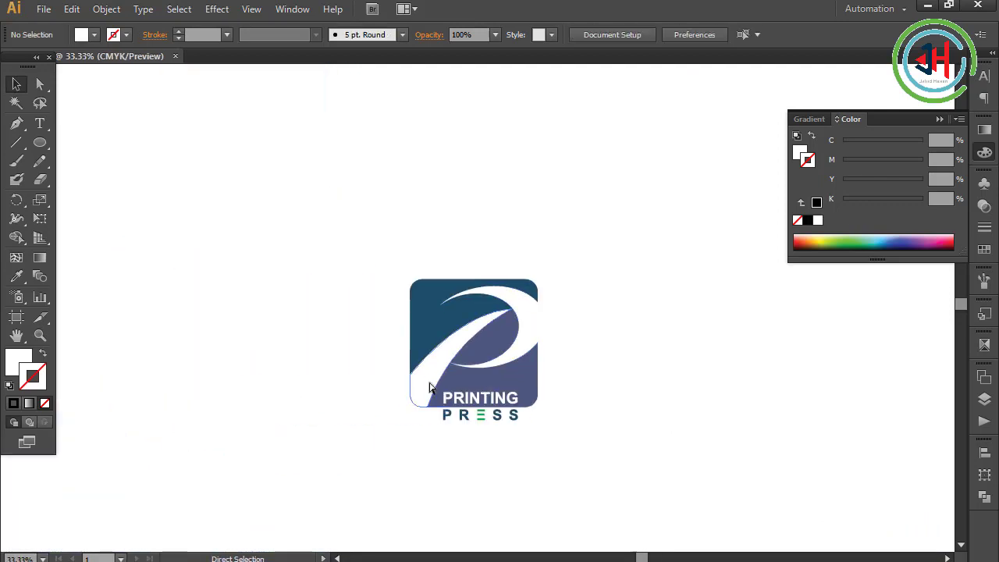
{"action": "key", "text": "F10"}
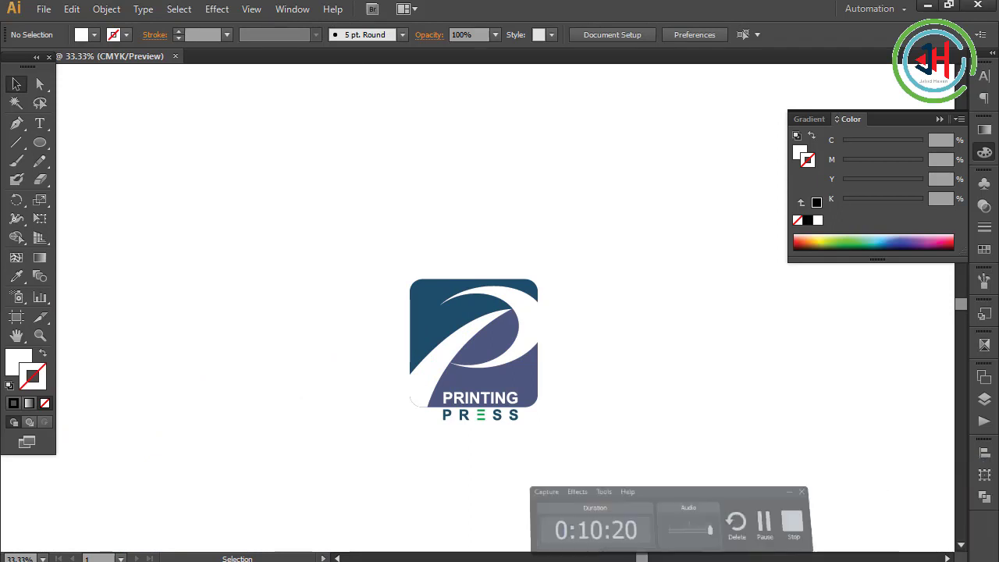
{"action": "scroll", "coordinate": [480, 342], "scroll_direction": "up", "scroll_amount": 2}
{"action": "scroll", "coordinate": [721, 406], "scroll_direction": "down", "scroll_amount": 1}
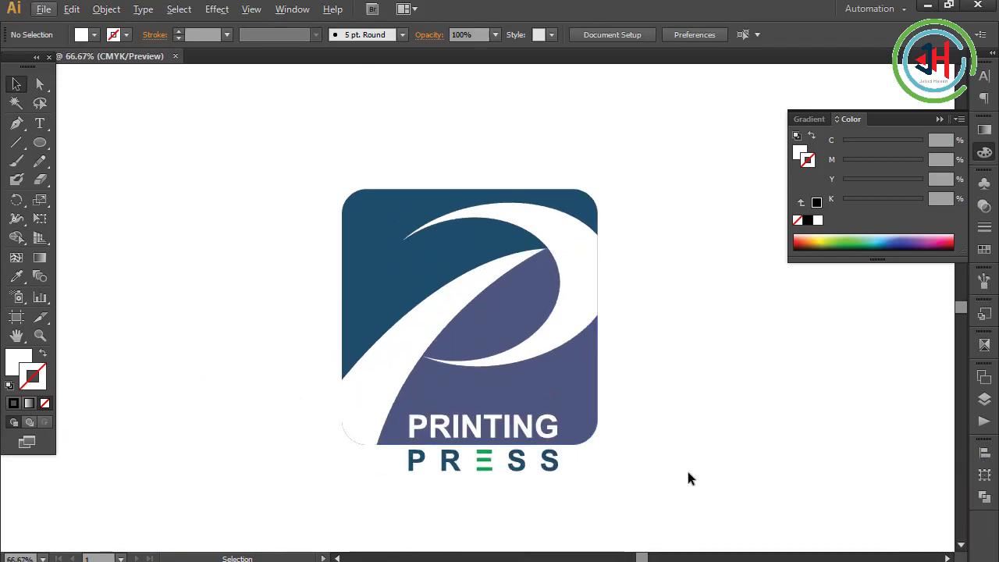
{"action": "left_click_drag", "start_coordinate": [688, 531], "coordinate": [215, 153]}
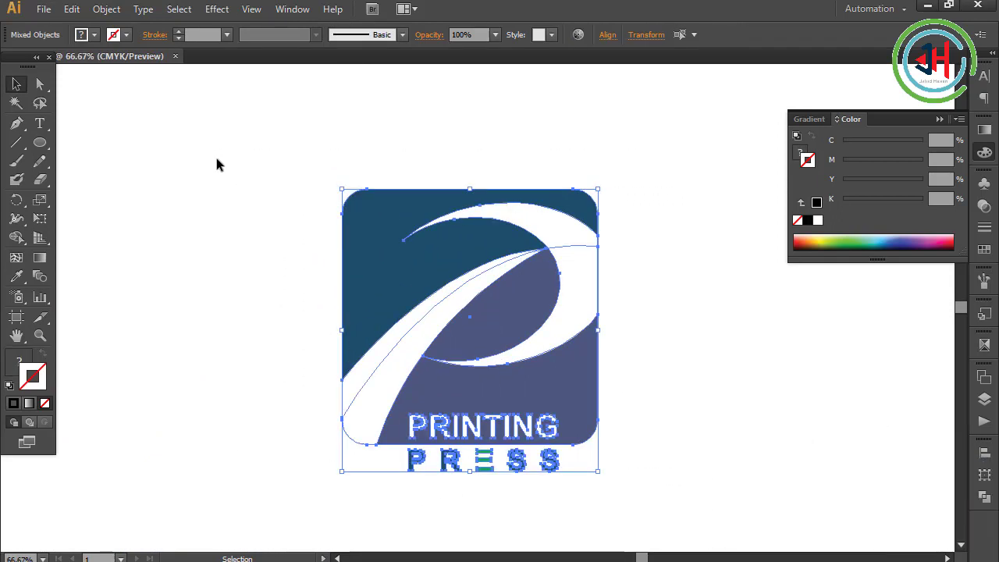
{"action": "left_click", "coordinate": [218, 159]}
{"action": "key", "text": "ctrl+a"}
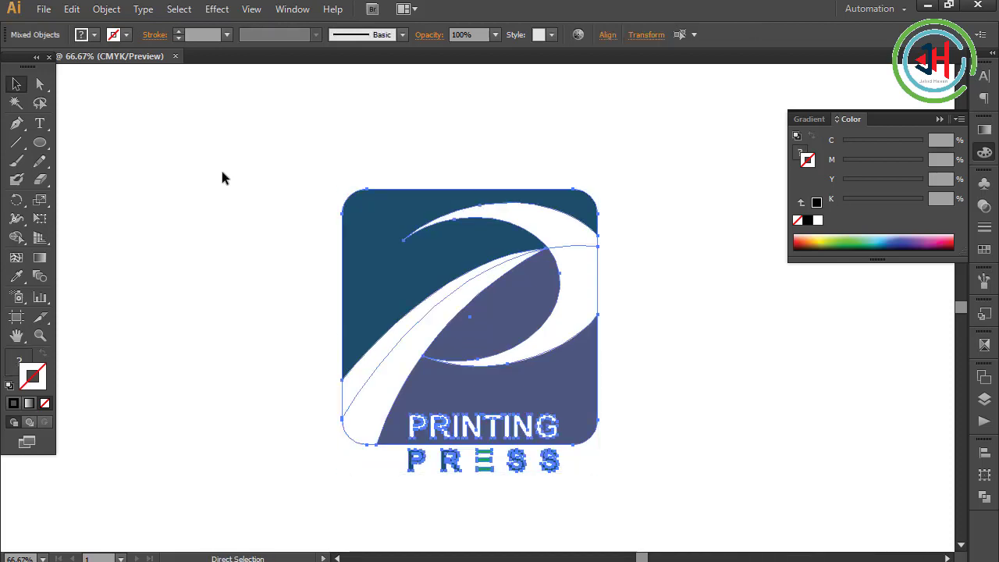
{"action": "key", "text": "ctrl+g"}
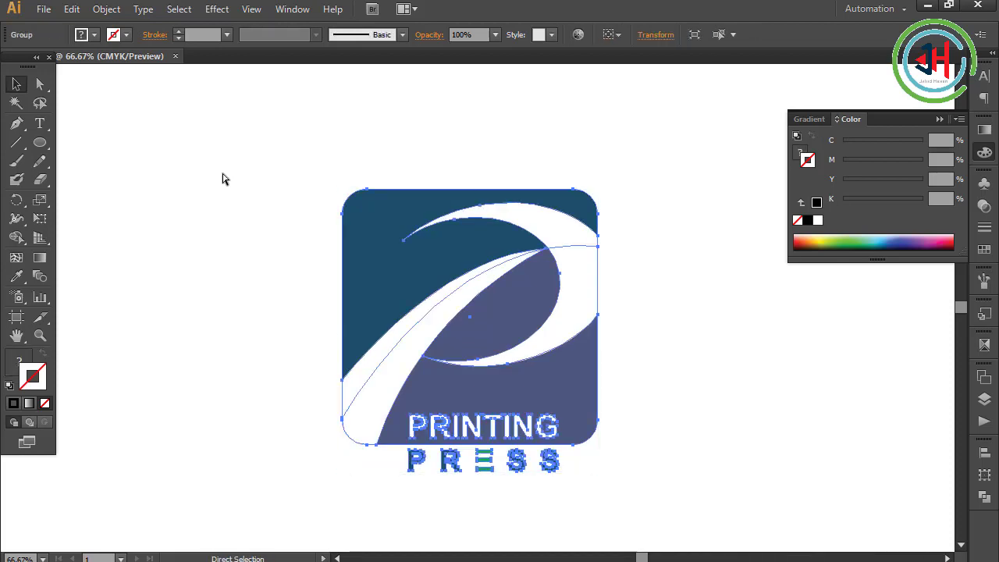
- Move the grouped logo up and to the left of its current place, keeping it selected
{"action": "left_click", "coordinate": [222, 224]}
{"action": "left_click_drag", "start_coordinate": [452, 302], "coordinate": [317, 249]}
{"action": "left_click", "coordinate": [520, 432]}
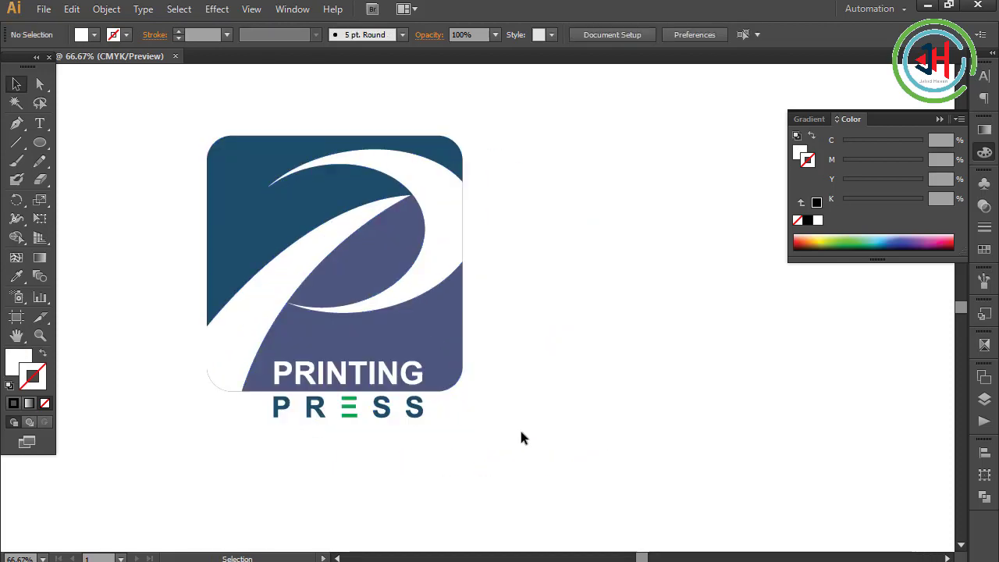
{"action": "left_click", "coordinate": [206, 258]}
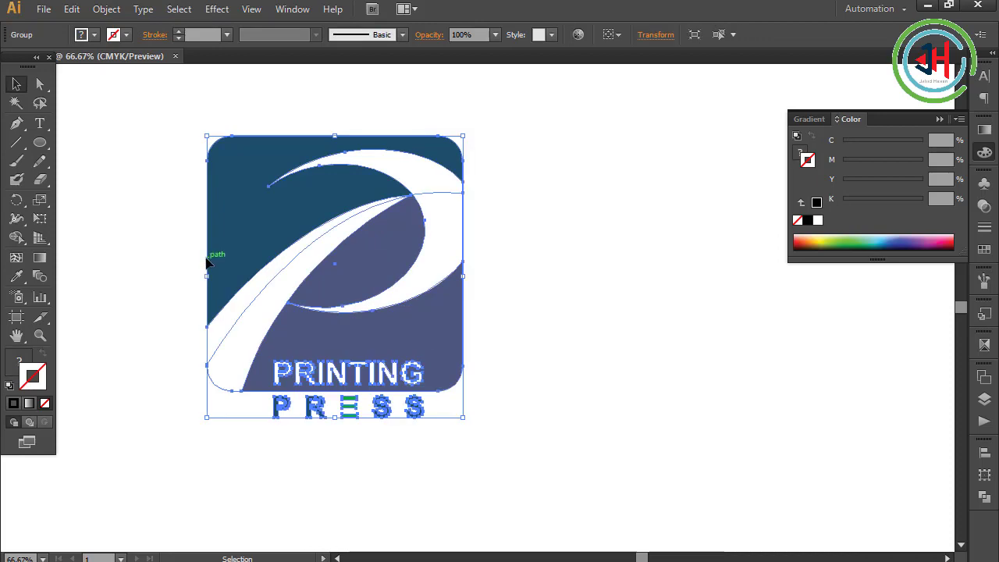
- Save the document as an Adobe Illustrator file named Press logo in the desktop folder LOGO FOR YOUTUBE, accepting the default options
{"action": "left_click", "coordinate": [43, 9]}
{"action": "left_click", "coordinate": [93, 157]}
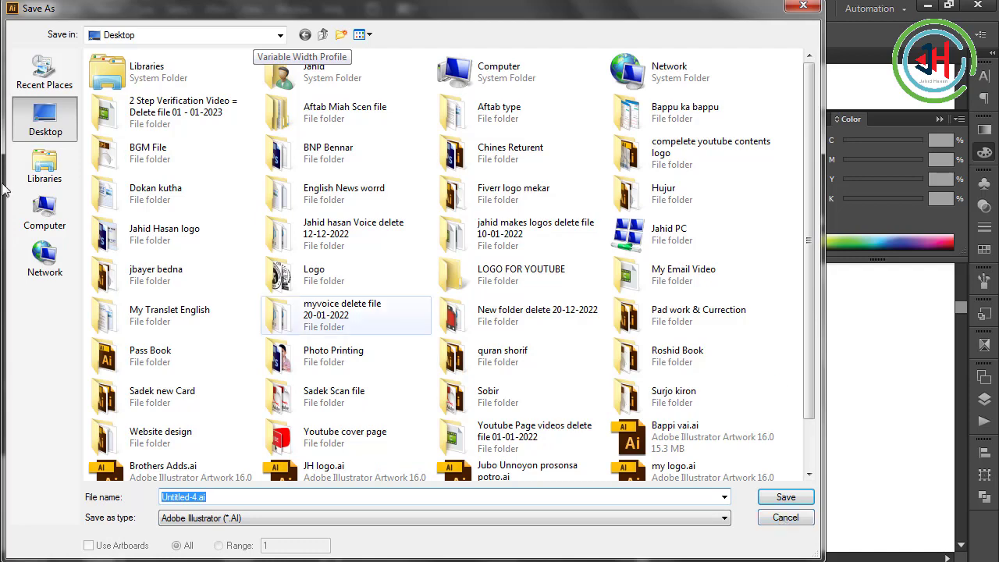
{"action": "double_click", "coordinate": [503, 278]}
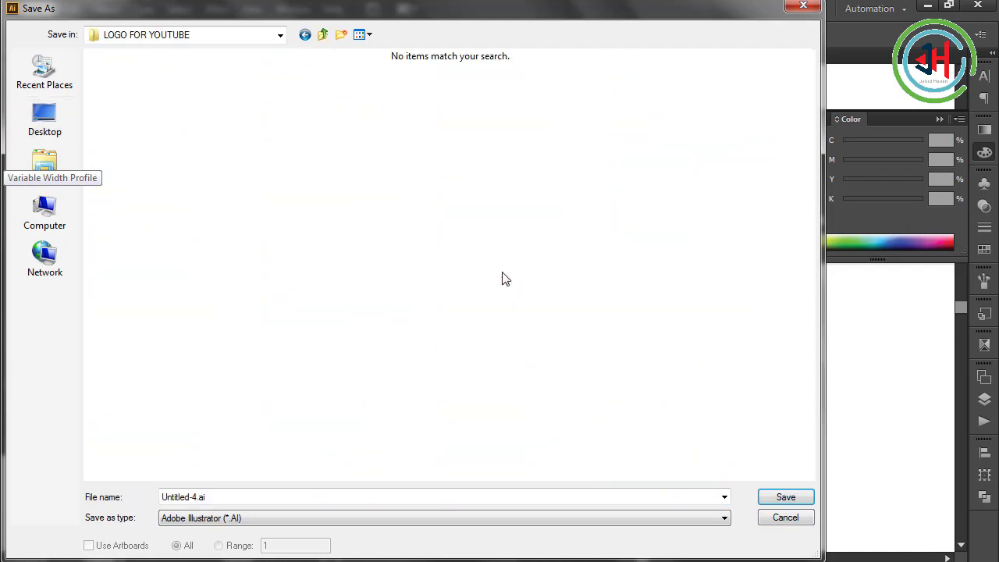
{"action": "left_click", "coordinate": [227, 497]}
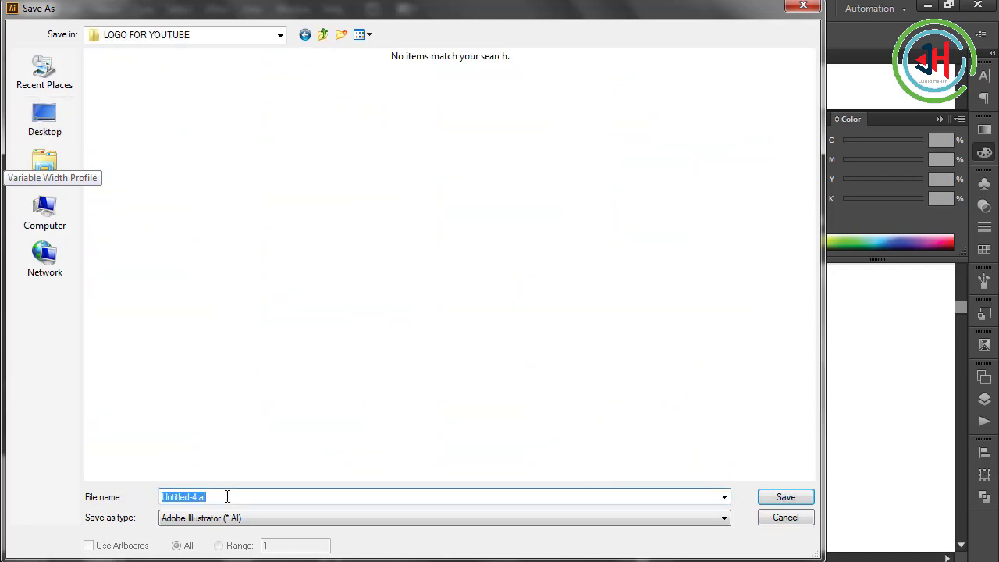
{"action": "type", "text": "Press"}
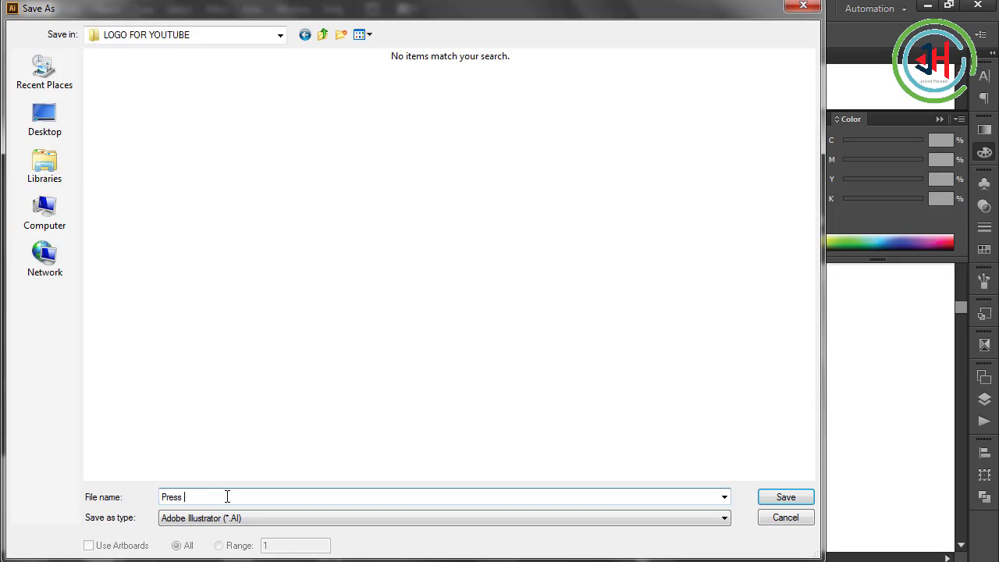
{"action": "type", "text": " oogo"}
{"action": "key", "text": "Return"}
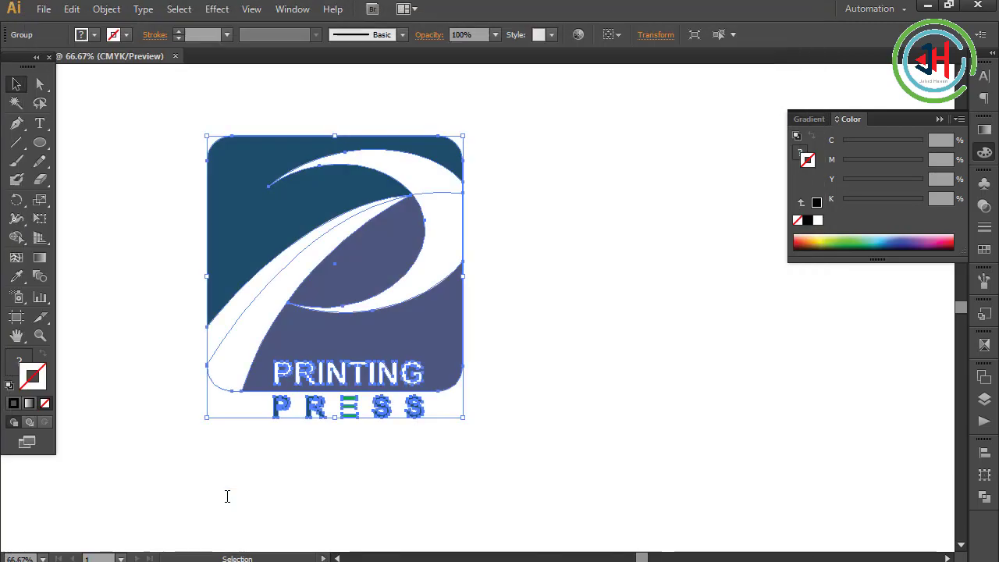
{"action": "key", "text": "Return"}
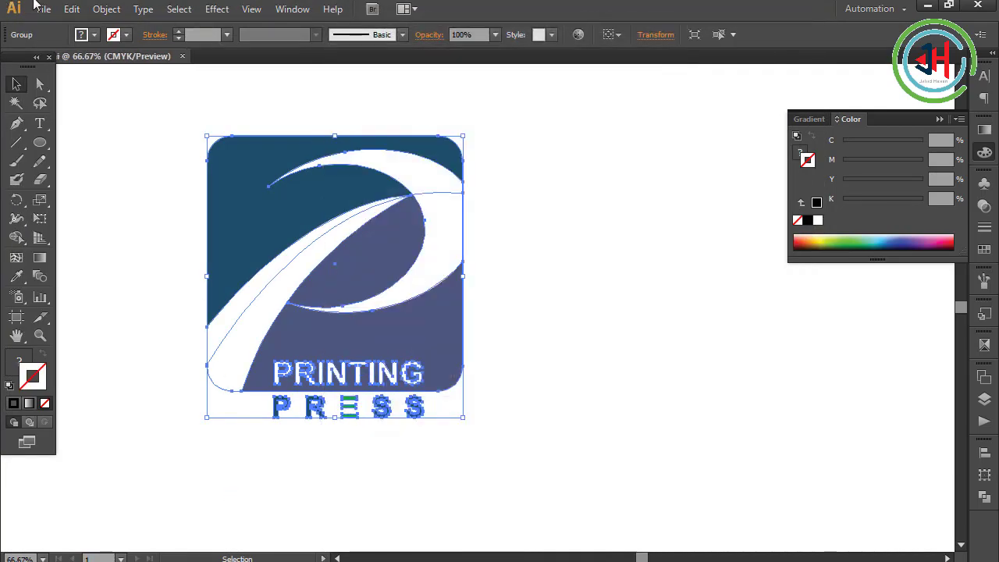
- Export the logo as Press logo.png to LOGO FOR YOUTUBE at High (300 ppi) with a transparent background and Type Optimized anti-aliasing
{"action": "left_click", "coordinate": [37, 8]}
{"action": "left_click", "coordinate": [99, 305]}
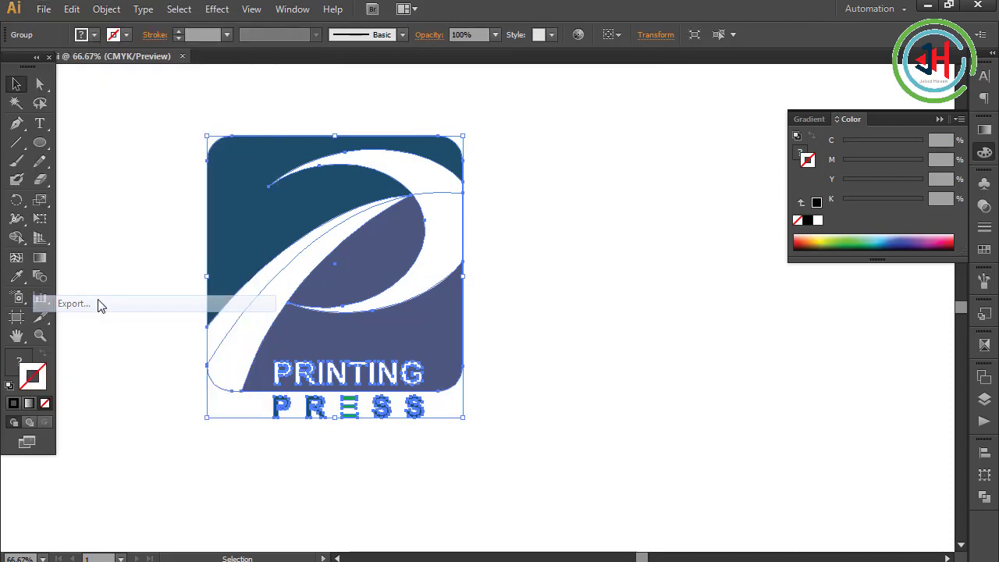
{"action": "left_click", "coordinate": [234, 518]}
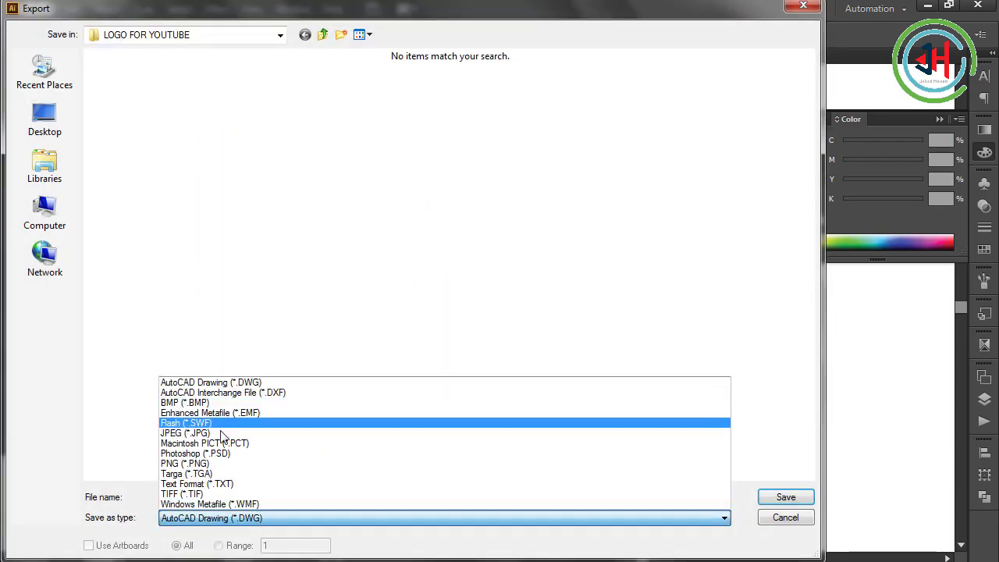
{"action": "left_click", "coordinate": [225, 464]}
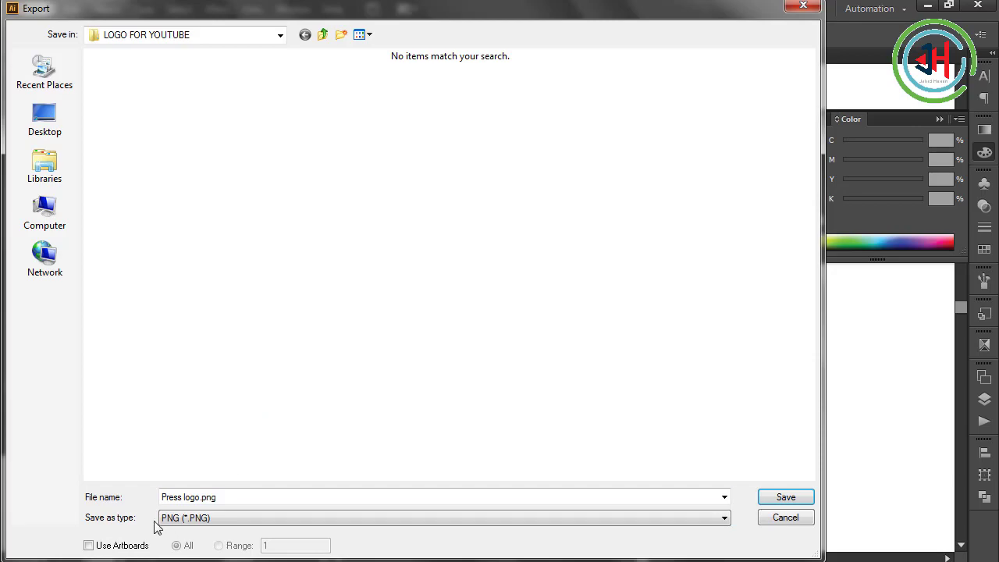
{"action": "left_click", "coordinate": [242, 501]}
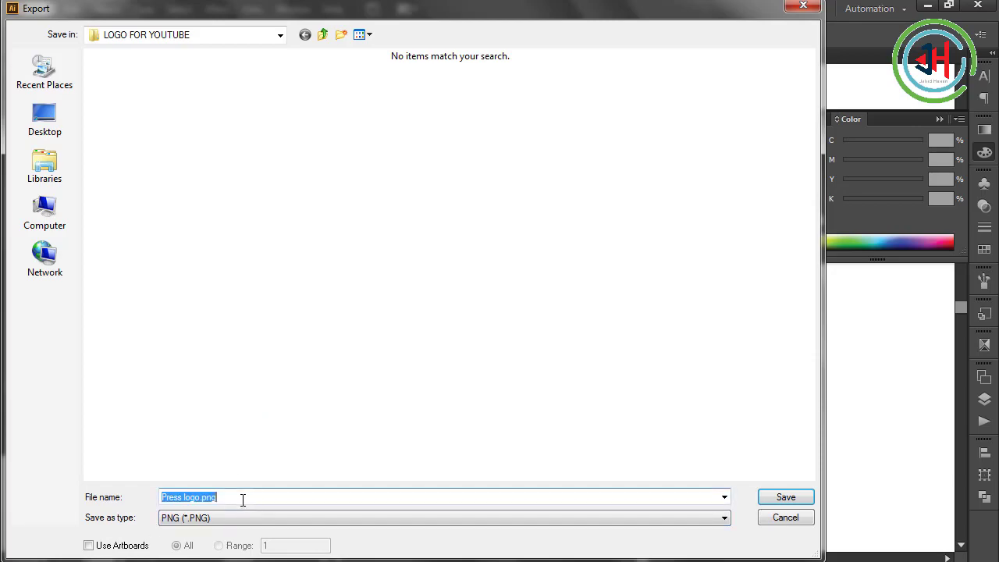
{"action": "left_click", "coordinate": [786, 503]}
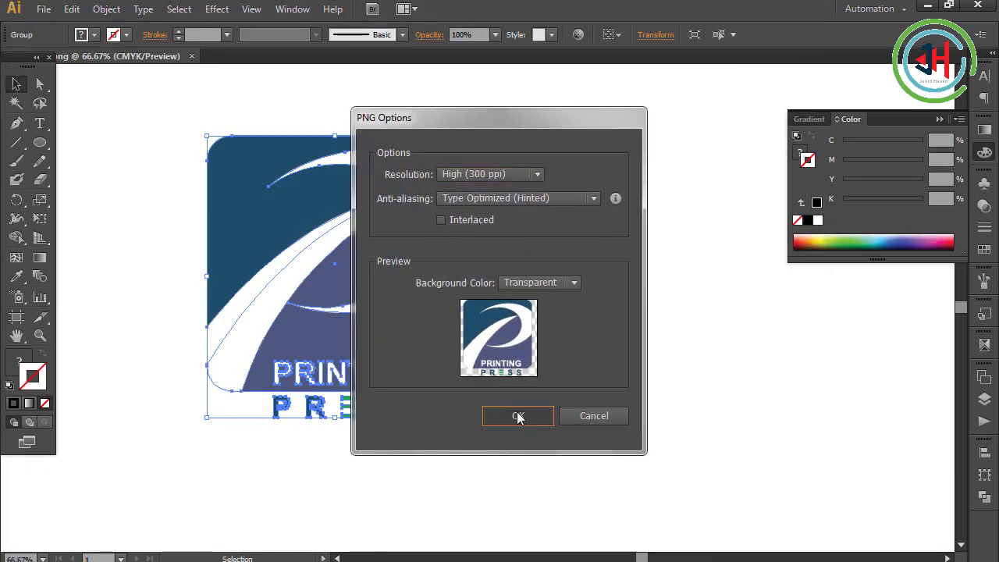
{"action": "left_click", "coordinate": [519, 417]}
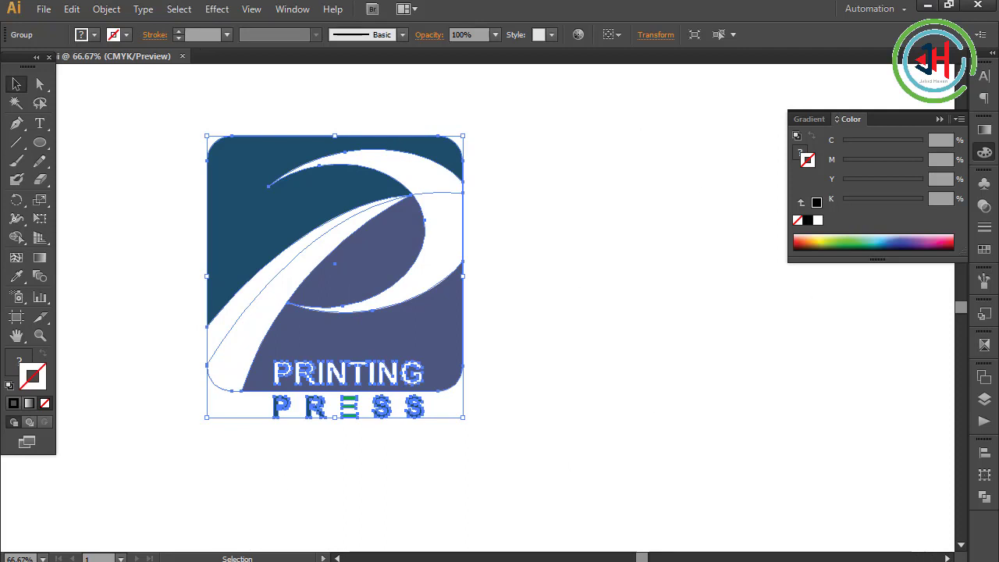
- Switch to Photoshop, open the recent logo-mockup-with-3D-logo.psd and open its "Double Click to Change Logo" smart object for editing
{"action": "left_click", "coordinate": [928, 7]}
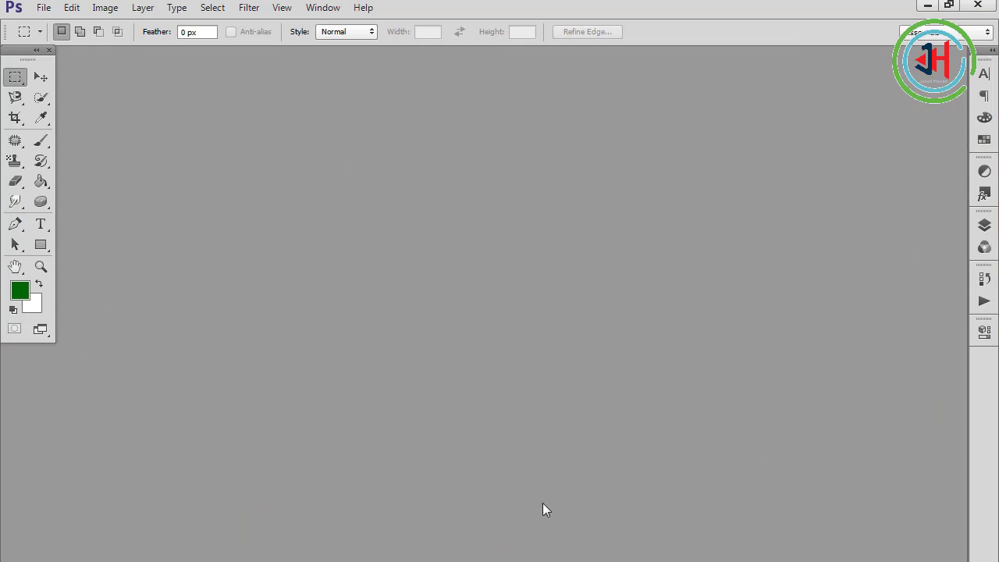
{"action": "left_click", "coordinate": [45, 9]}
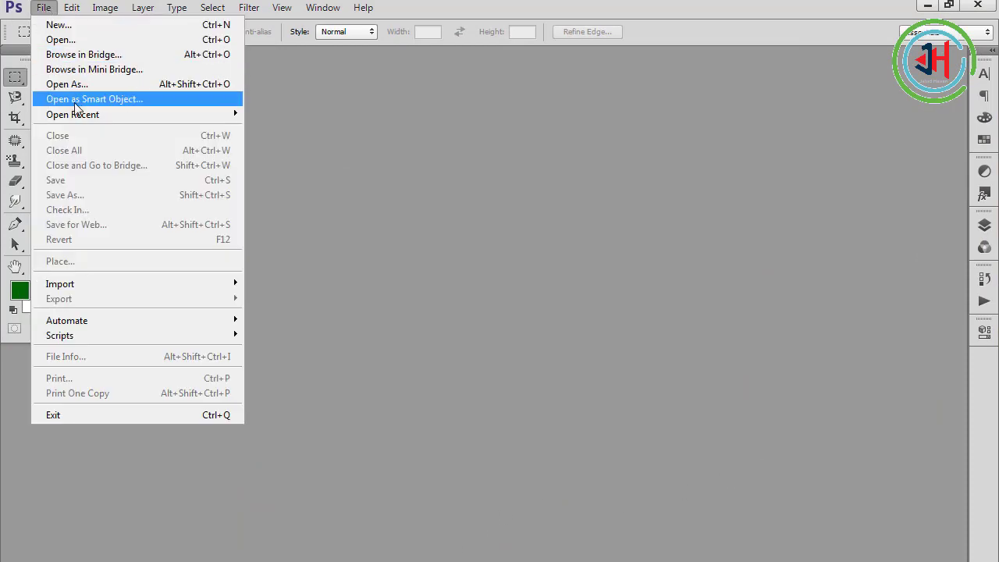
{"action": "mouse_move", "coordinate": [78, 115]}
{"action": "left_click", "coordinate": [313, 111]}
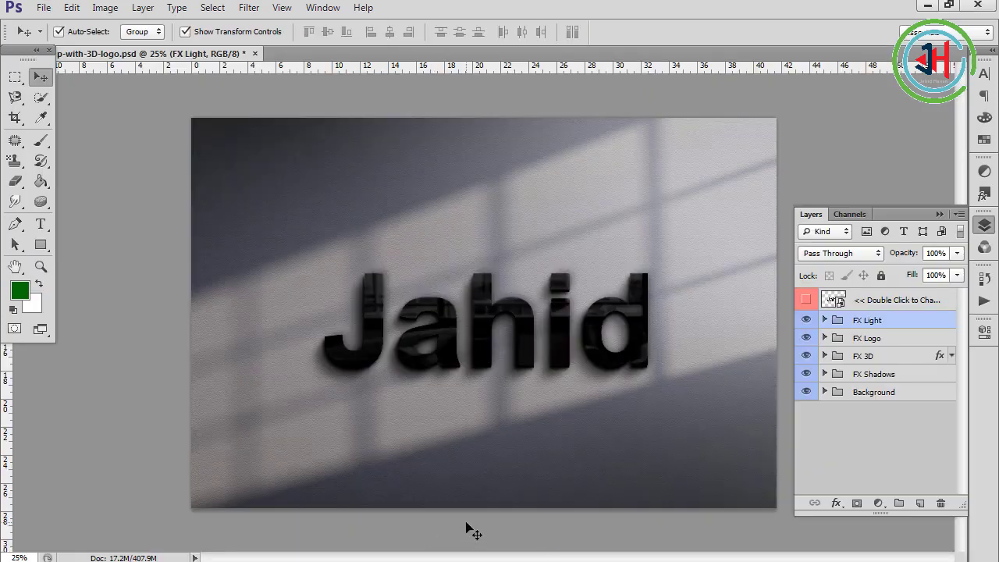
{"action": "double_click", "coordinate": [834, 302]}
{"action": "left_click", "coordinate": [569, 258]}
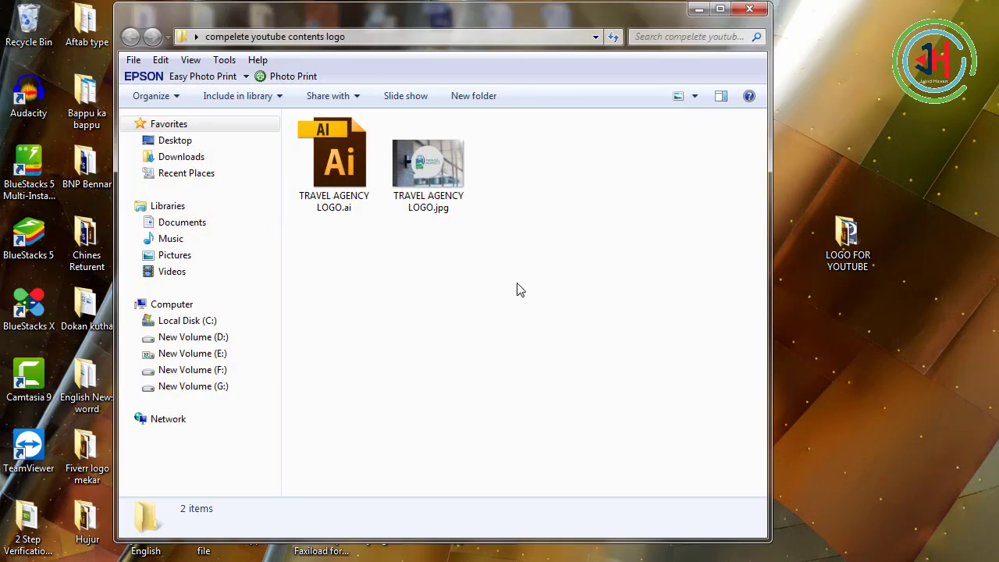
- Place Press logo.png from the desktop folder LOGO FOR YOUTUBE into the smart object and delete the placeholder name text
{"action": "left_click", "coordinate": [750, 10]}
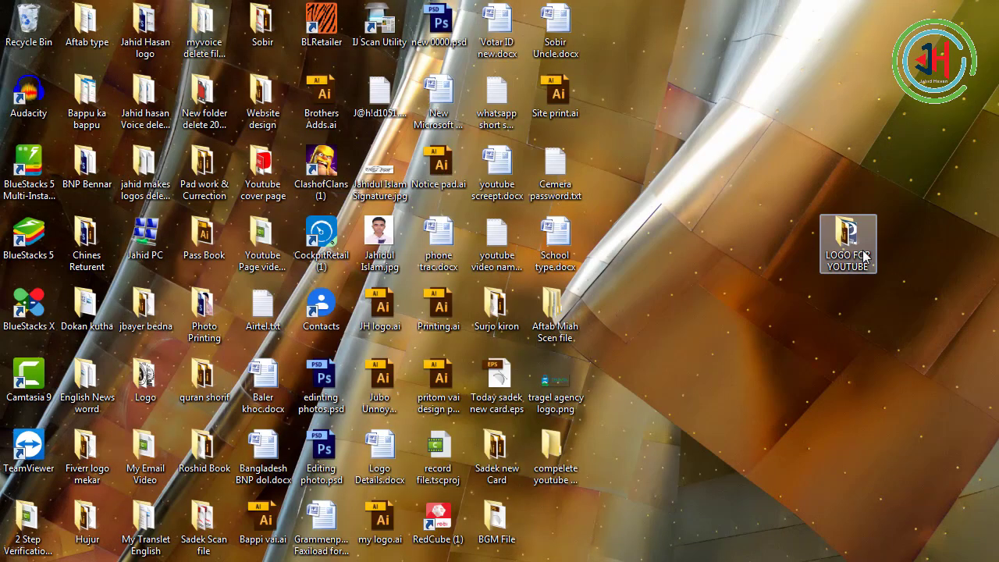
{"action": "double_click", "coordinate": [862, 252]}
{"action": "left_click_drag", "start_coordinate": [427, 156], "coordinate": [538, 393]}
{"action": "left_click_drag", "start_coordinate": [511, 322], "coordinate": [698, 215]}
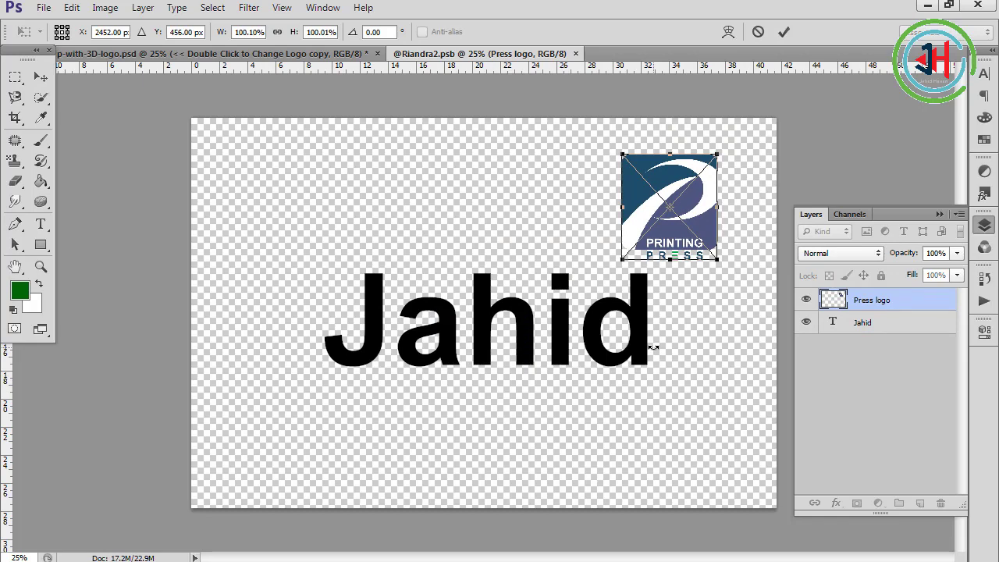
{"action": "key", "text": "Return"}
{"action": "left_click", "coordinate": [640, 344]}
{"action": "key", "text": "Delete"}
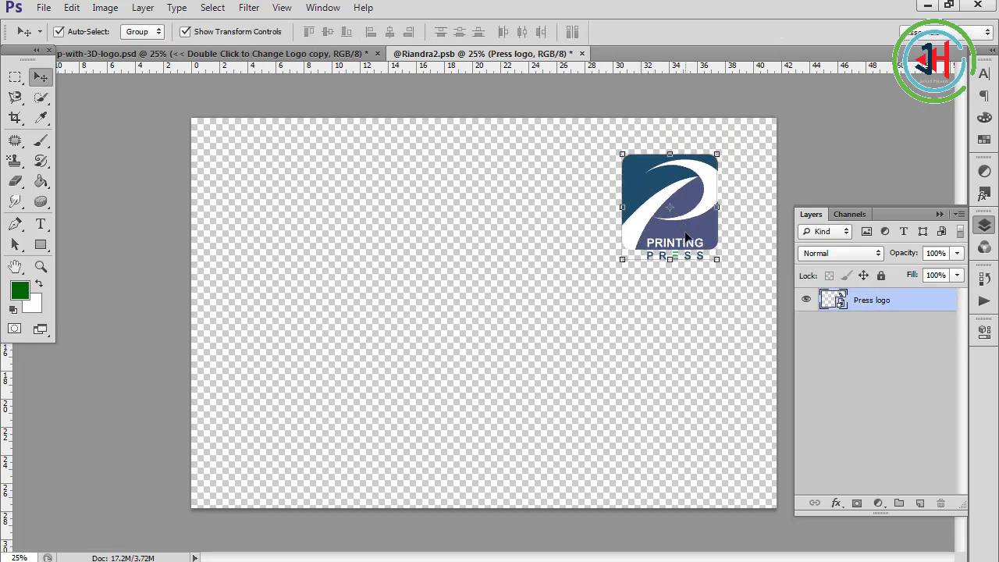
- Centre the logo on the canvas at about 228% scale, then save the smart object and return to the mockup document
{"action": "left_click_drag", "start_coordinate": [686, 238], "coordinate": [502, 350]}
{"action": "left_click_drag", "start_coordinate": [534, 266], "coordinate": [625, 228]}
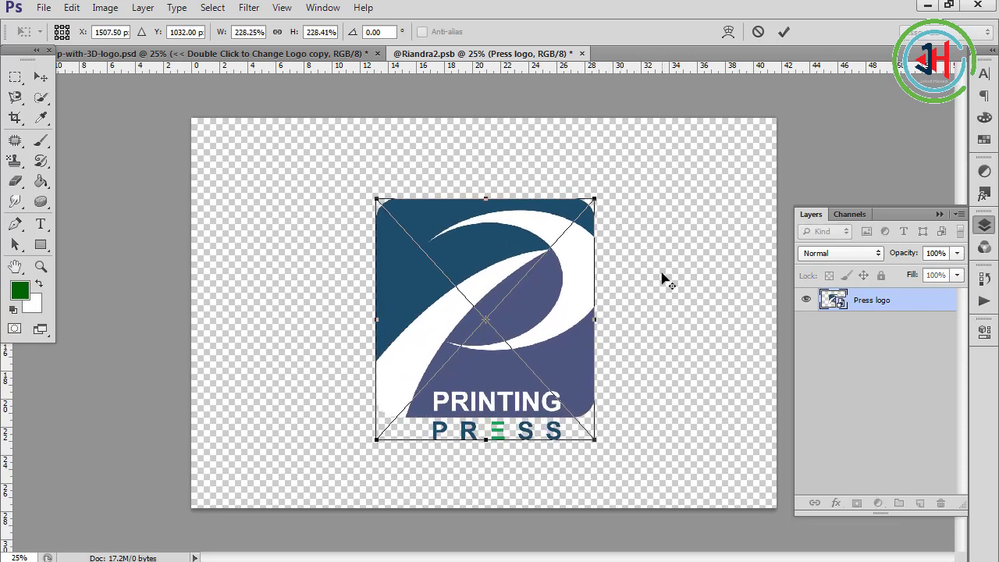
{"action": "key", "text": "Return"}
{"action": "key", "text": "ctrl+s"}
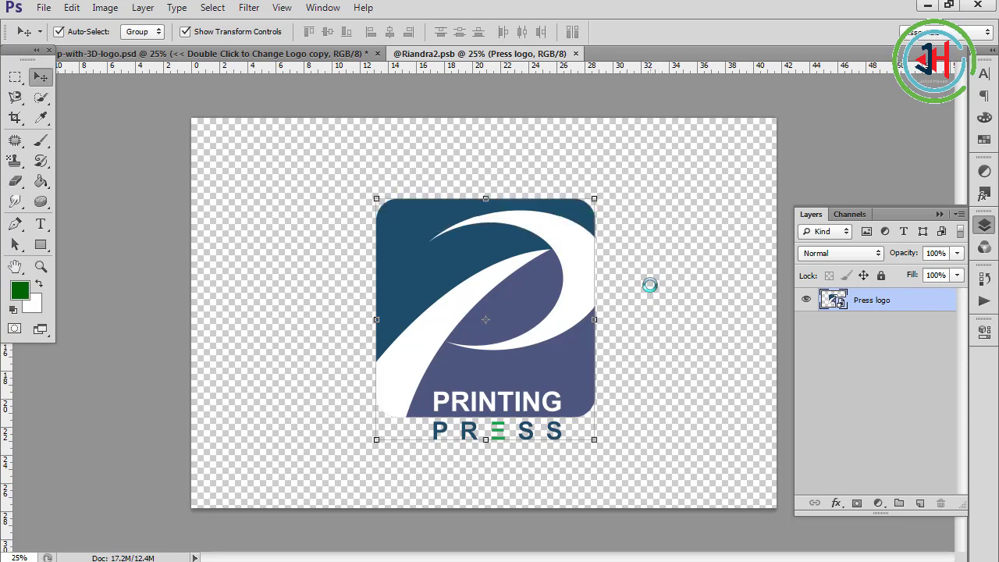
{"action": "left_click", "coordinate": [139, 53]}
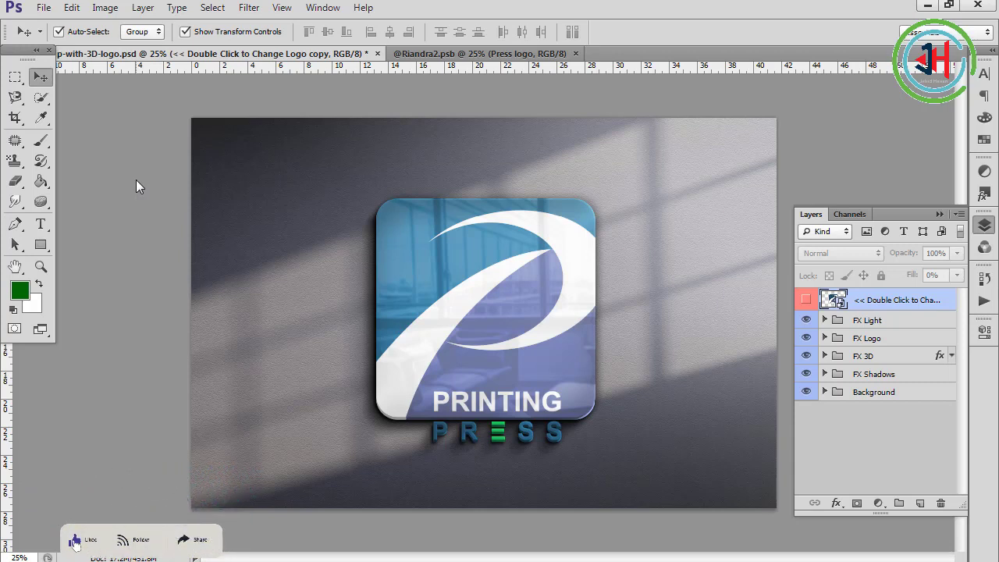
- Save the mockup as a JPEG copy named 0000 in the desktop folder LOGO FOR YOUTUBE and accept the JPEG options
{"action": "left_click", "coordinate": [44, 7]}
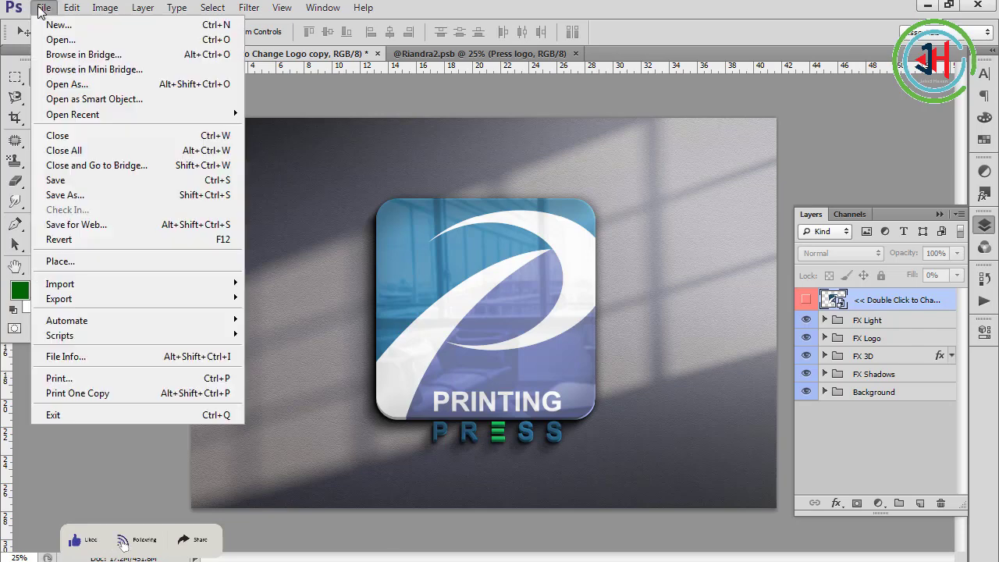
{"action": "left_click", "coordinate": [100, 195]}
{"action": "left_click", "coordinate": [382, 353]}
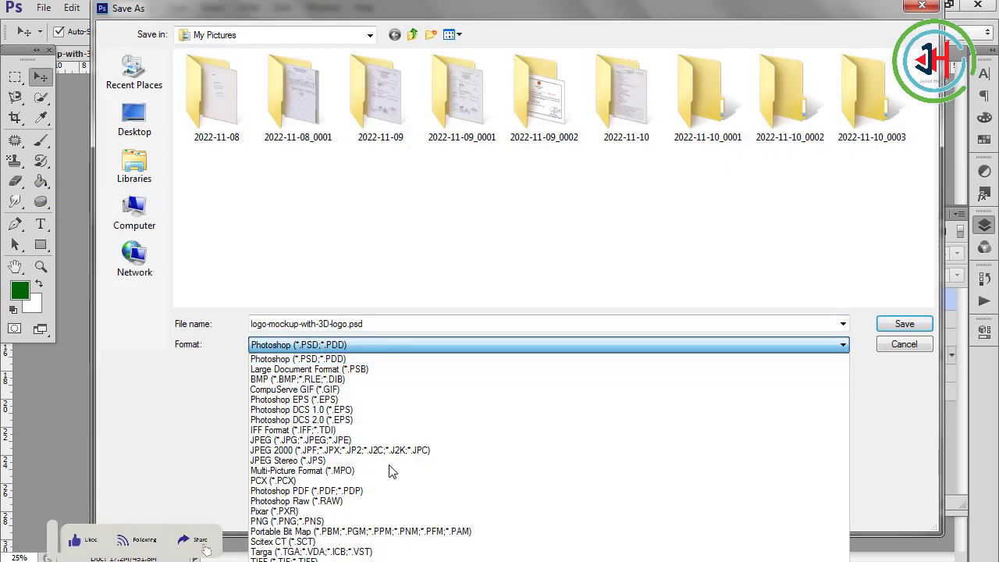
{"action": "left_click", "coordinate": [390, 431]}
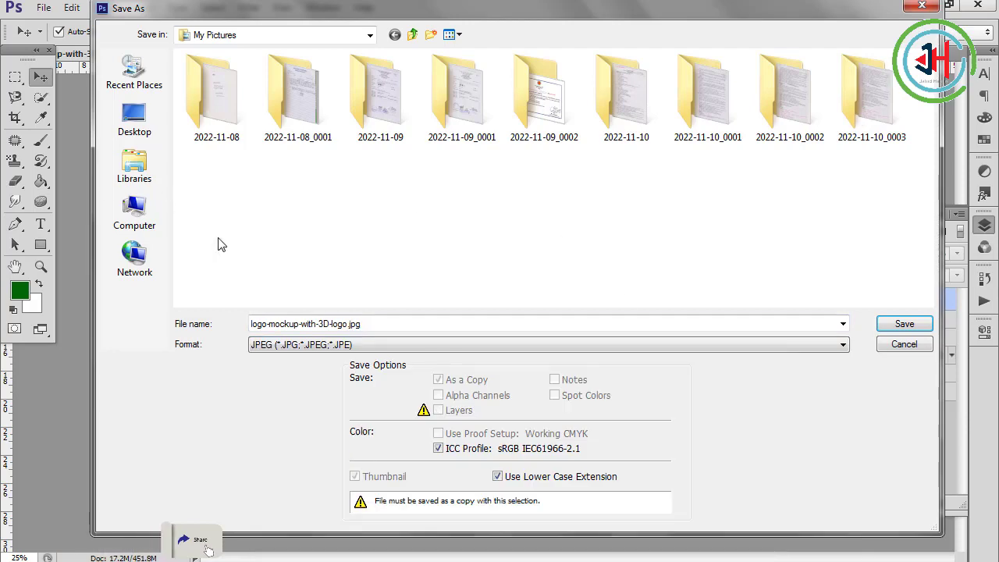
{"action": "left_click", "coordinate": [135, 119]}
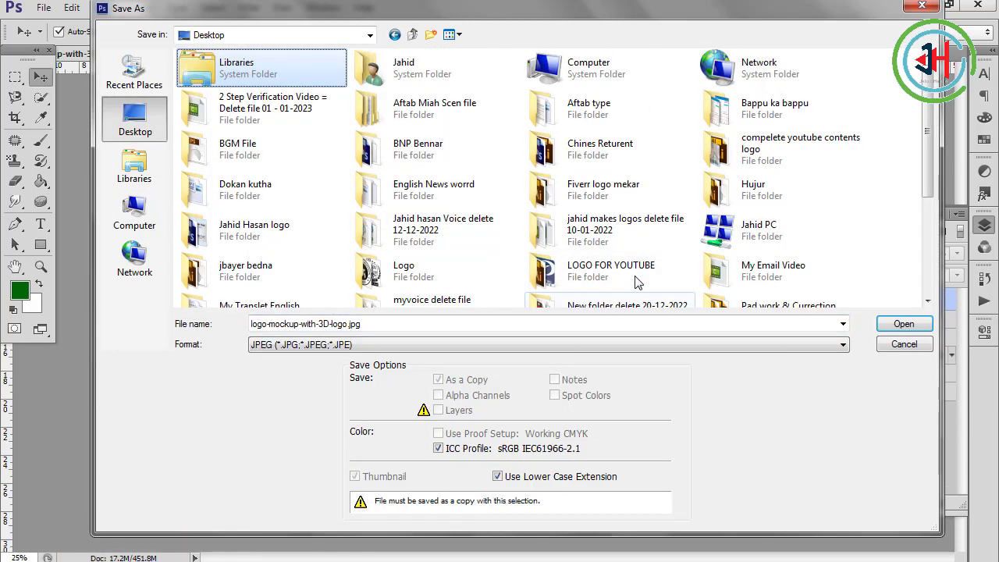
{"action": "double_click", "coordinate": [612, 278]}
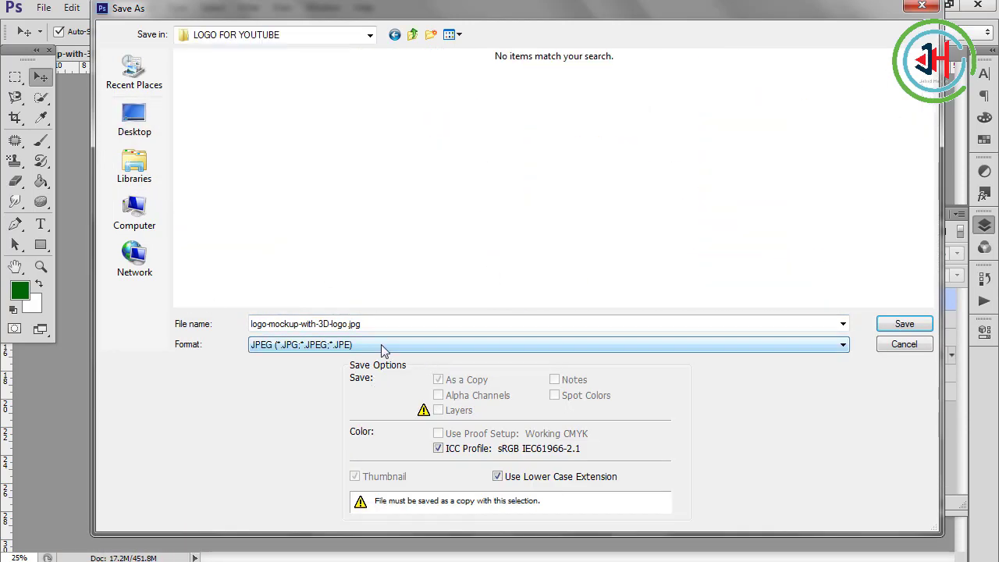
{"action": "left_click", "coordinate": [366, 326]}
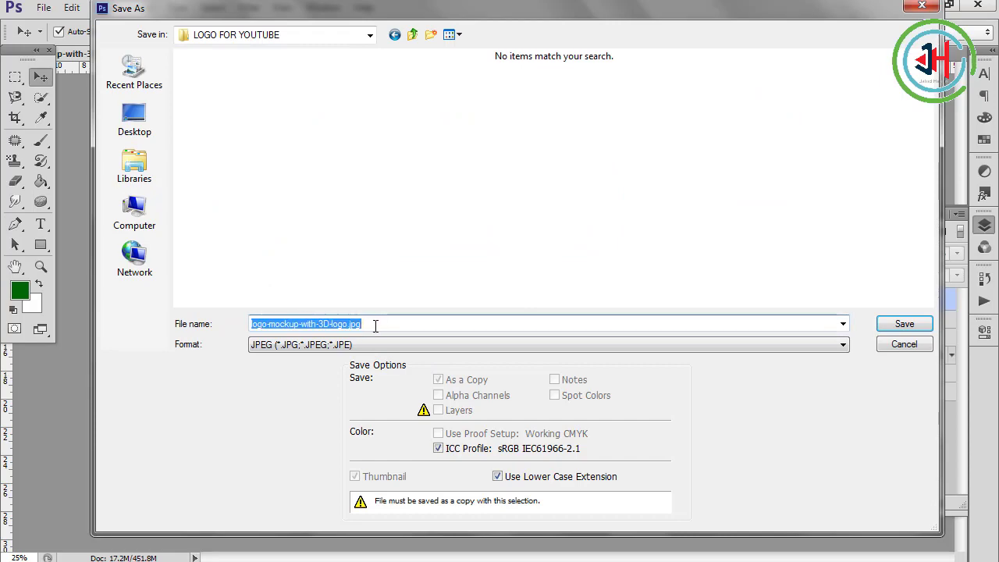
{"action": "type", "text": "0"}
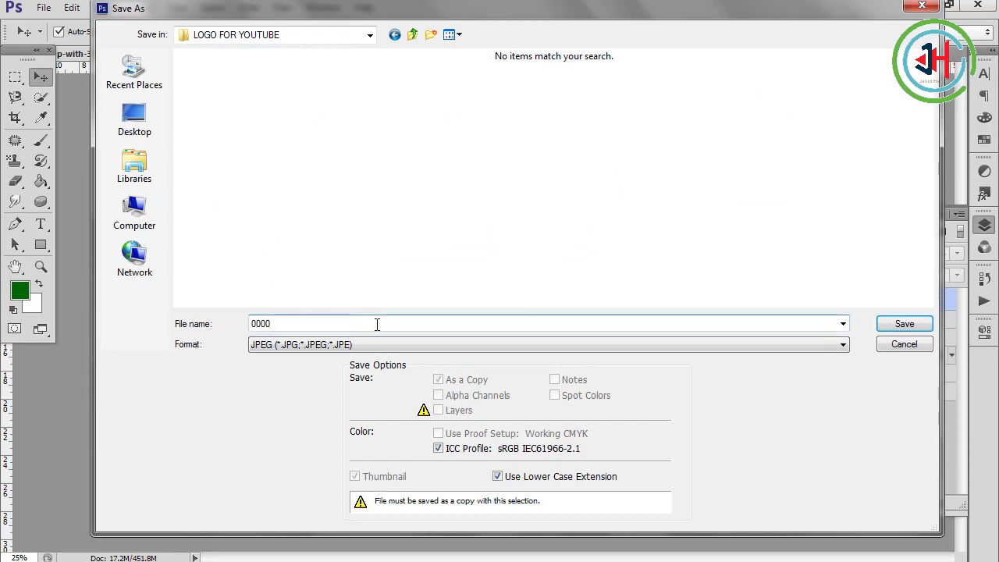
{"action": "type", "text": "000"}
{"action": "left_click", "coordinate": [905, 323]}
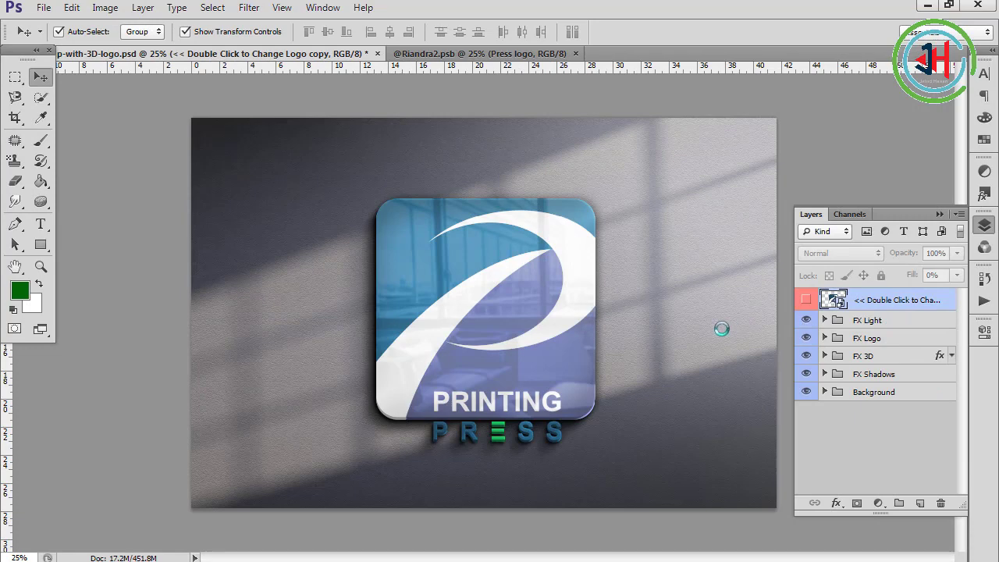
{"action": "left_click", "coordinate": [597, 139]}
- Collapse the Layers panel to leave the whole mockup unobstructed
{"action": "key", "text": "ctrl+space"}
{"action": "left_click_drag", "start_coordinate": [309, 273], "coordinate": [350, 290]}
{"action": "left_click", "coordinate": [960, 209]}
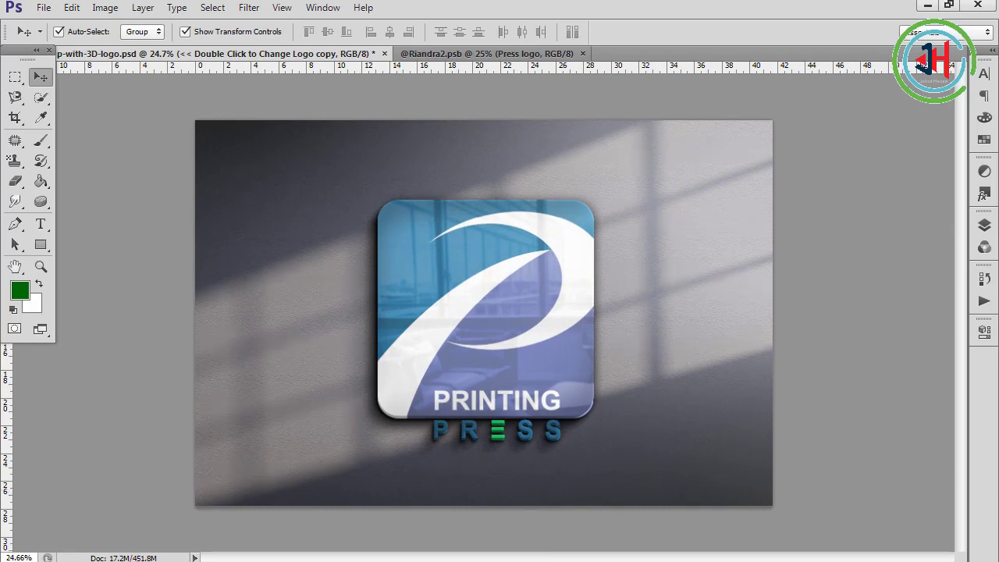
- Switch to the LOGO FOR YOUTUBE folder window, open 0000.jpg in Windows Photo Viewer and show it as a full-screen slide show
{"action": "left_click", "coordinate": [359, 561]}
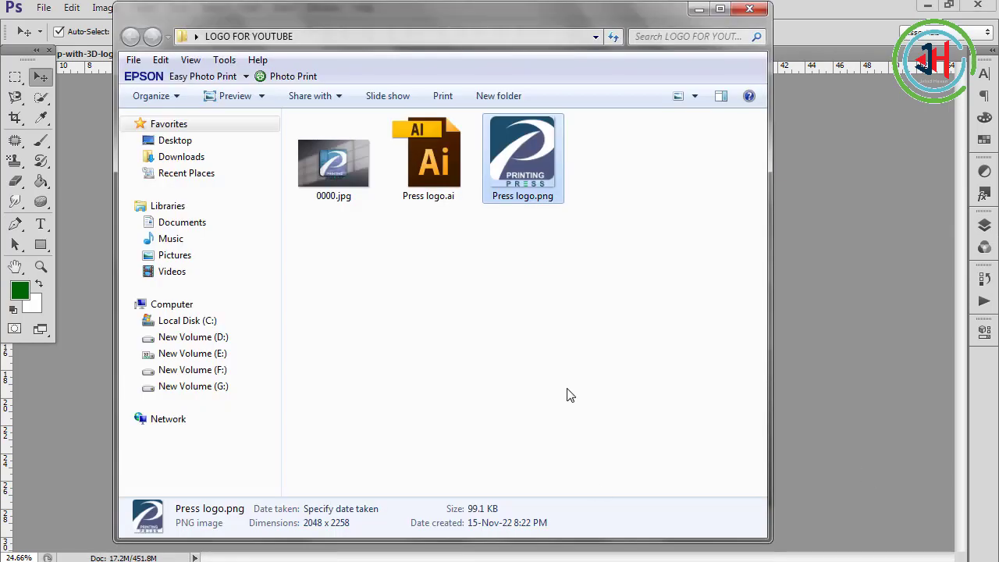
{"action": "left_click", "coordinate": [568, 395]}
{"action": "double_click", "coordinate": [339, 181]}
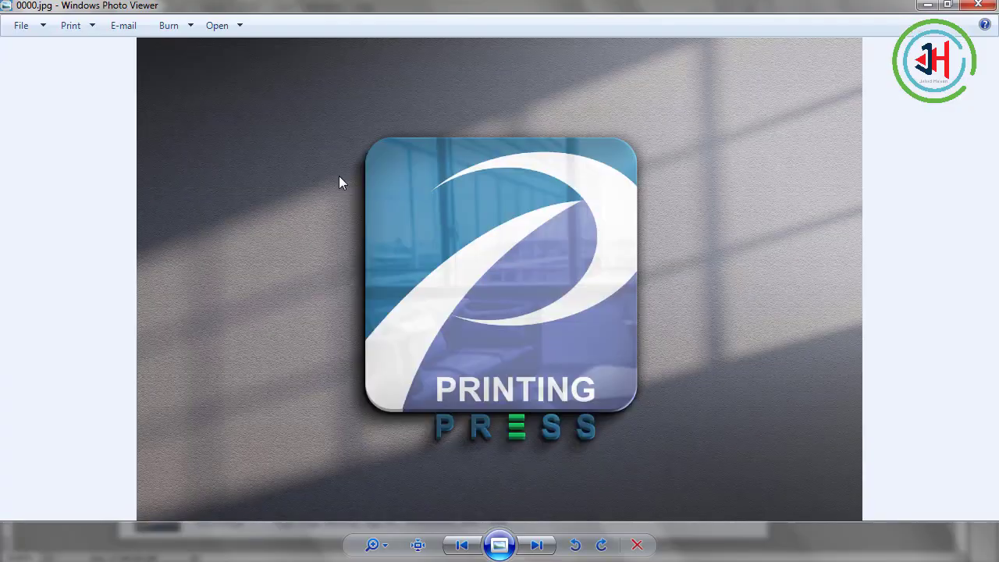
{"action": "left_click", "coordinate": [500, 545]}
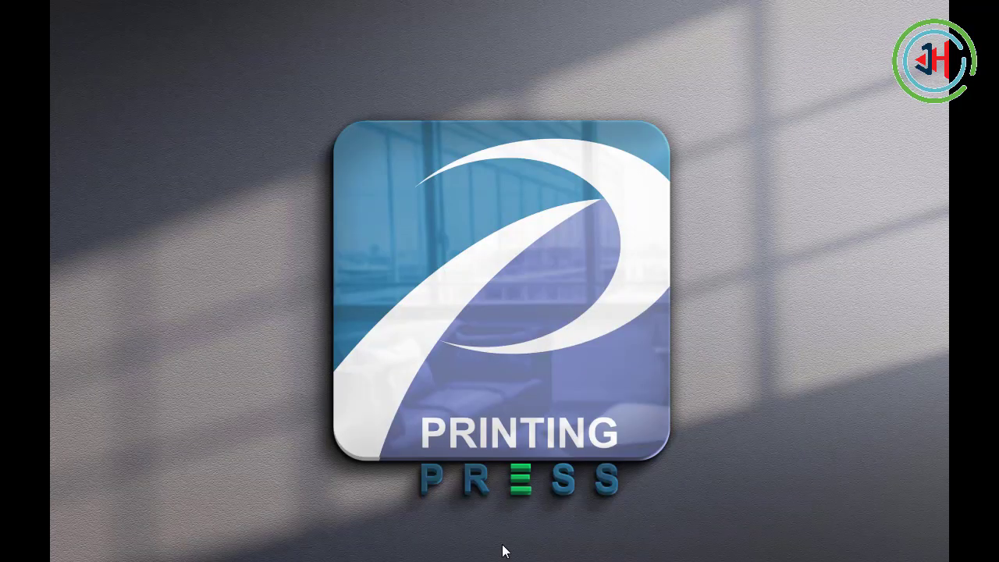